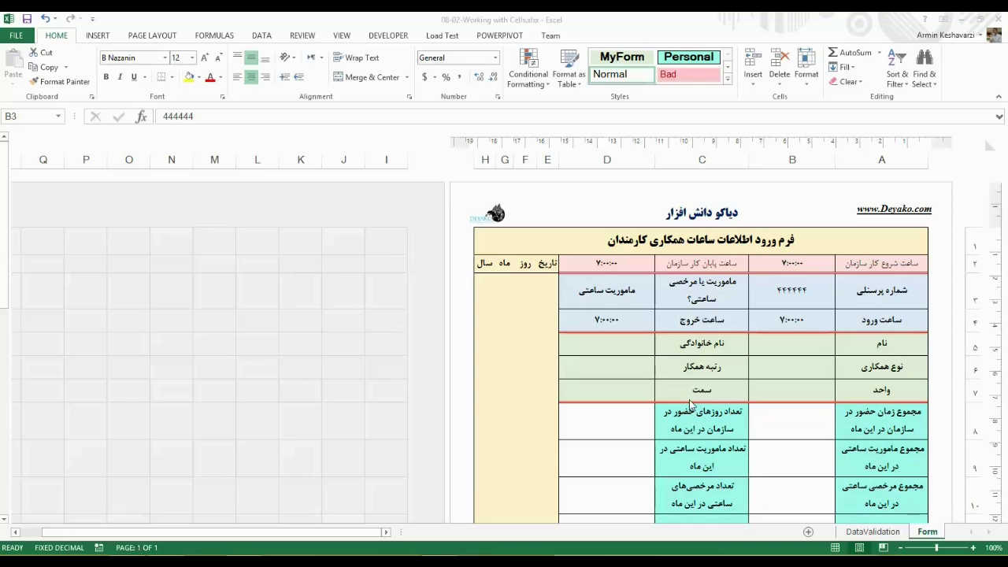
Step: Inspect the form's personnel-number cell B3 and empty name cell B5
left_click(793, 342)
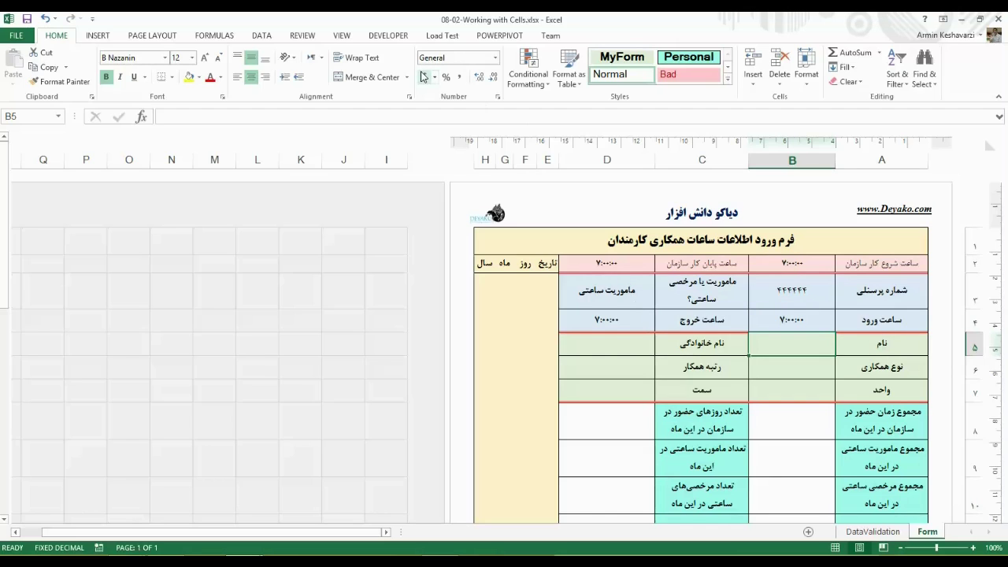
left_click(820, 299)
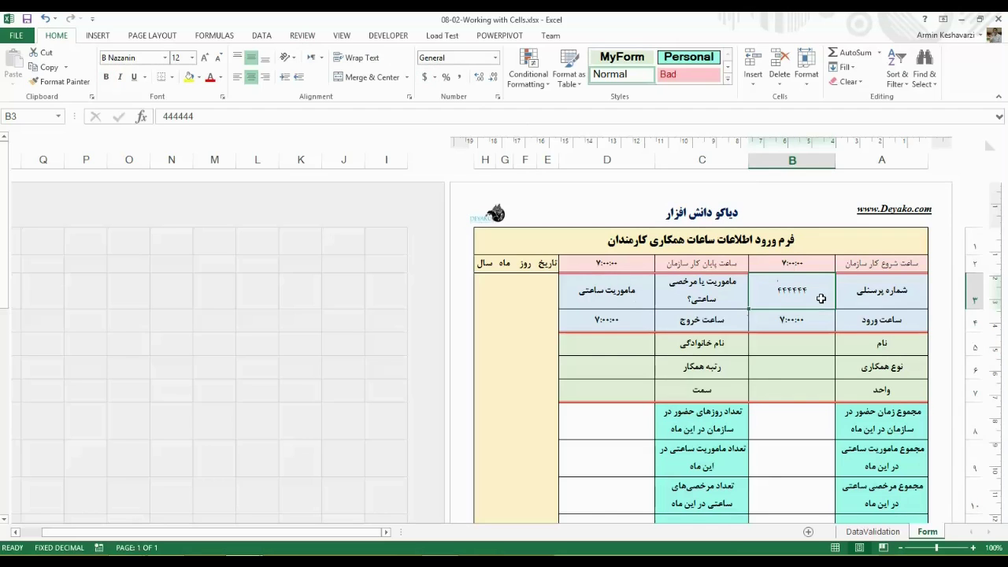
left_click(822, 325)
left_click(820, 347)
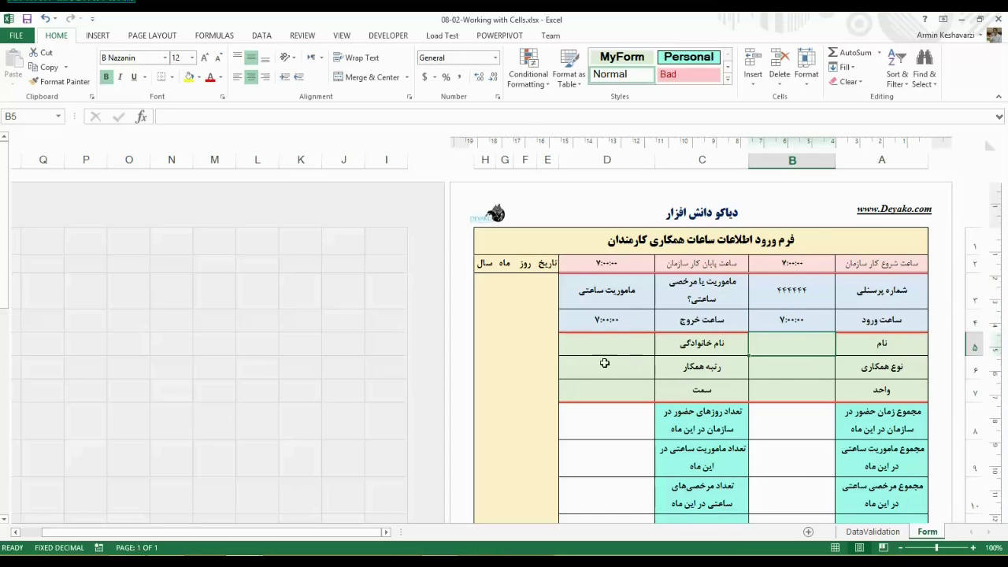
Step: Switch to Personnel-Management and look at the PersenelData name column, cells B2 and A1
left_click(244, 561)
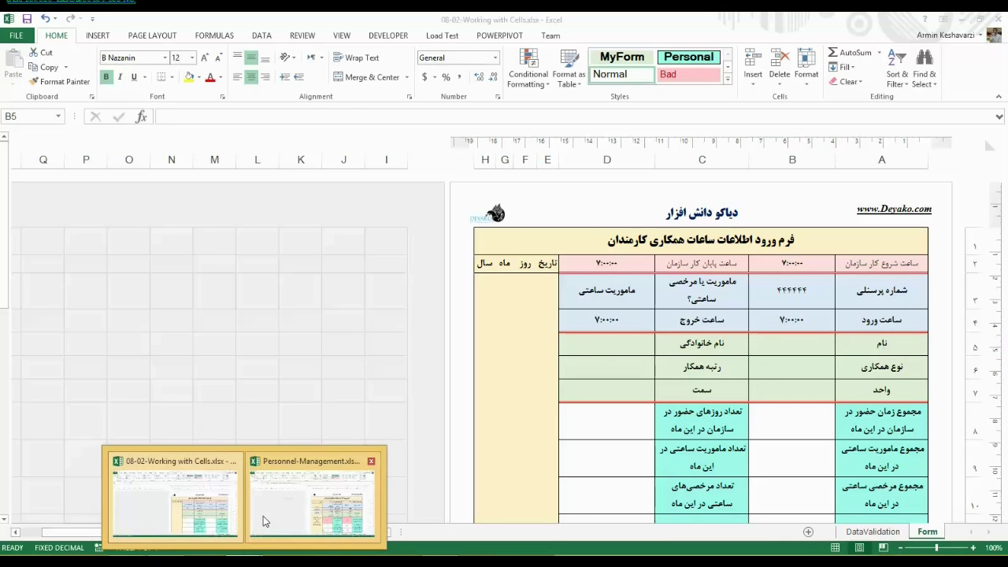
left_click(263, 516)
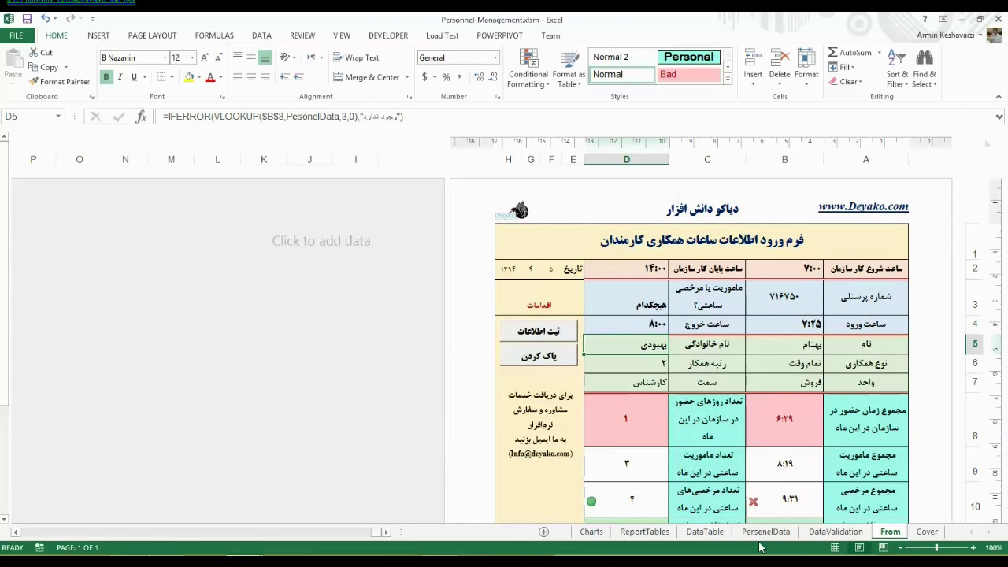
left_click(765, 531)
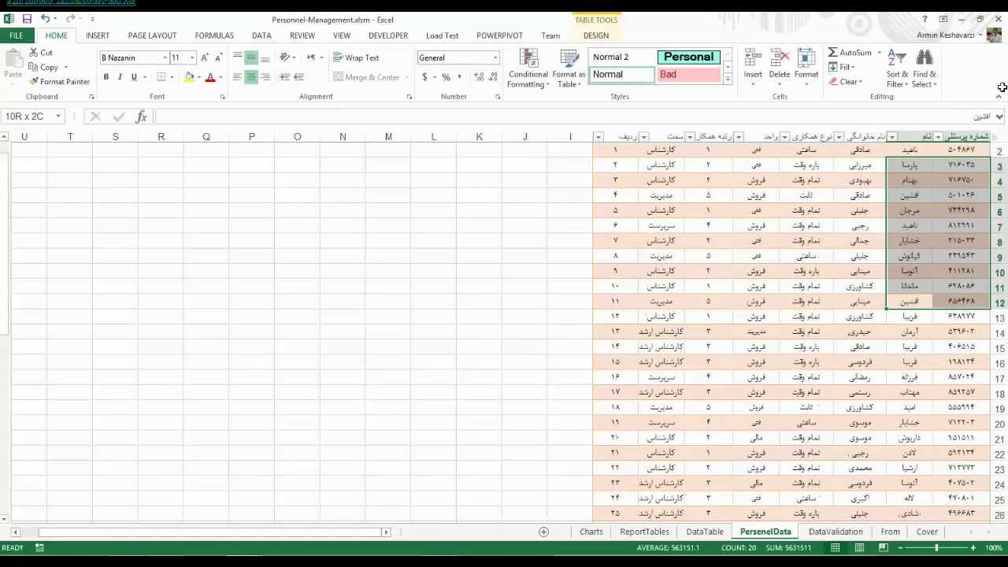
left_click_drag(916, 270, 918, 164)
left_click(911, 169)
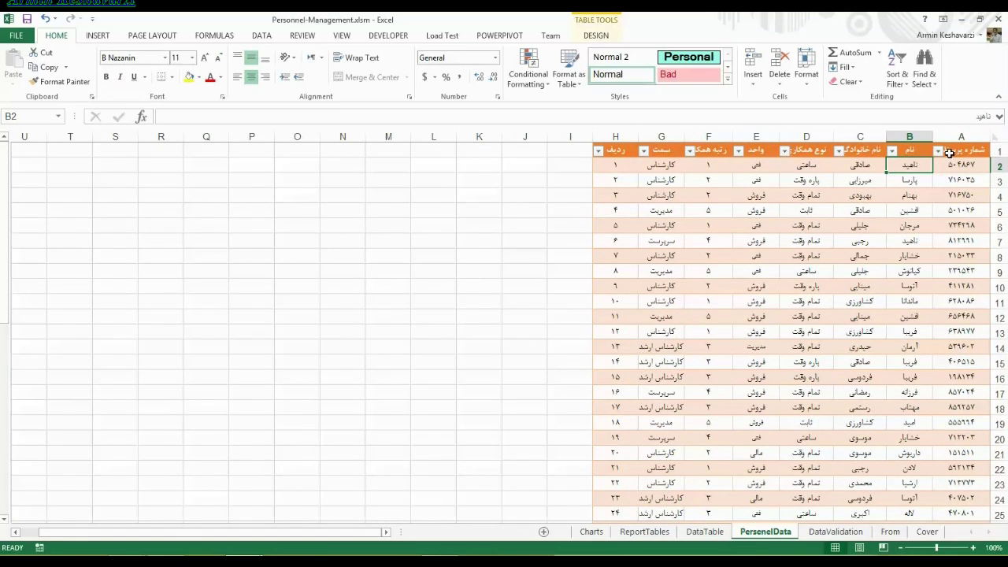
left_click(949, 152)
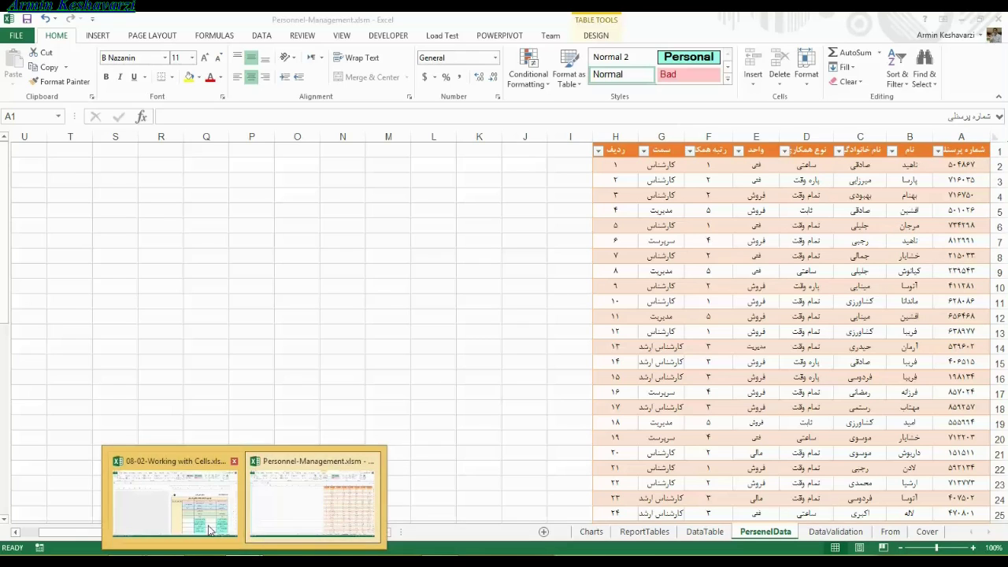
Step: Return to the Working with Cells form and check cells B3, D4 and A3
left_click(174, 497)
left_click(902, 284)
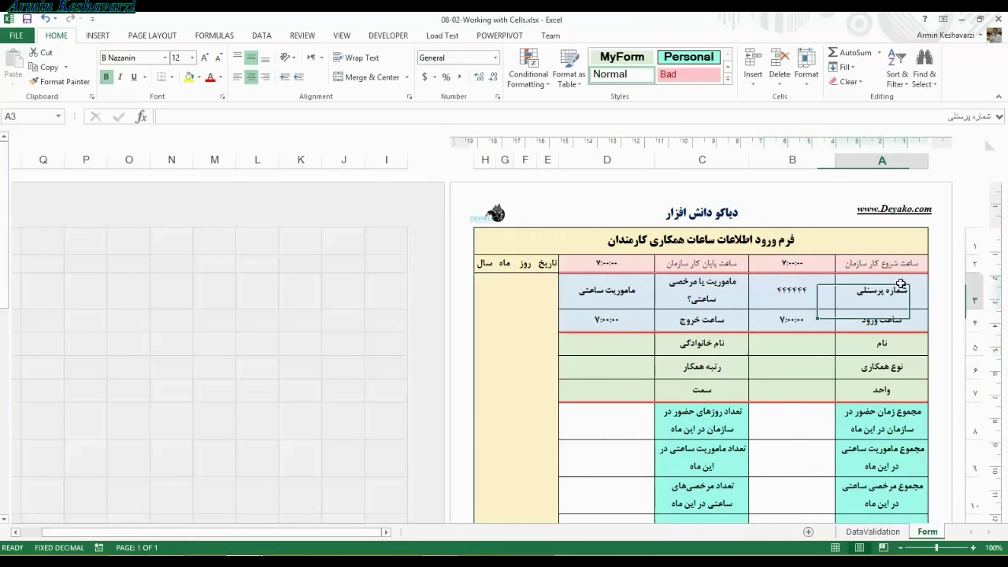
left_click(755, 281)
left_click(621, 299)
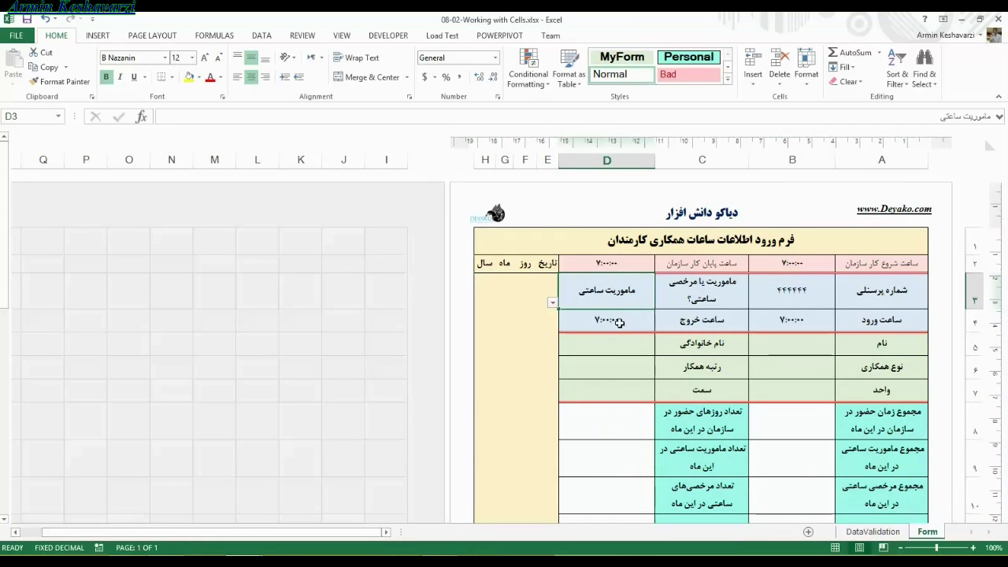
left_click(624, 324)
left_click(910, 300)
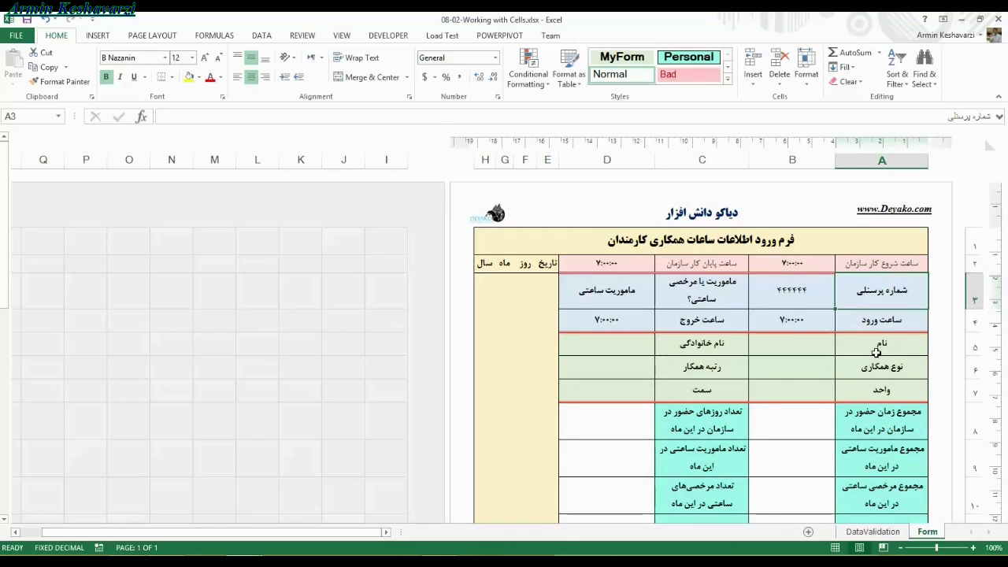
Step: Check form cells B4, B5, B3 and B2, then return to Personnel-Management
left_click(798, 325)
left_click(783, 348)
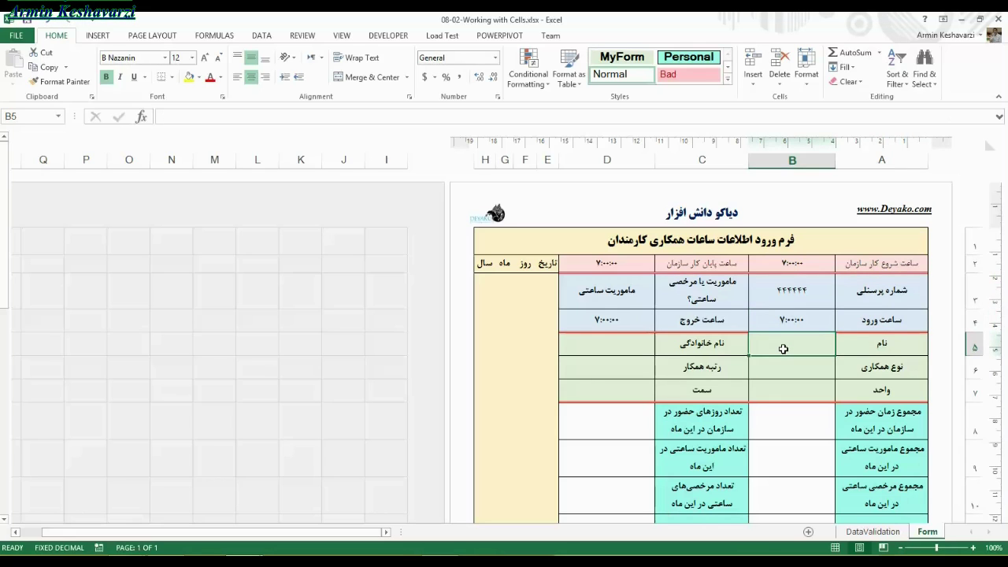
left_click(805, 327)
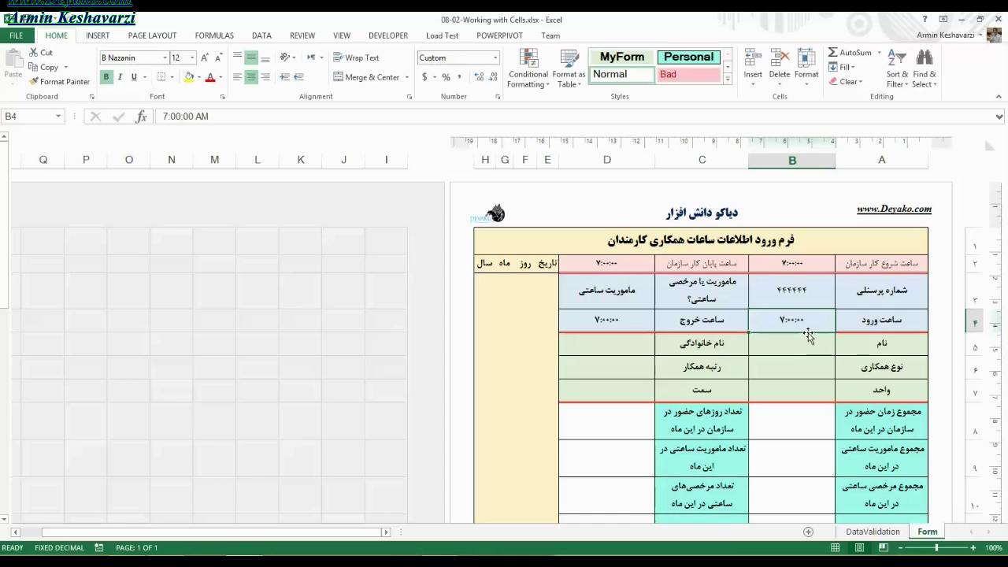
left_click(809, 345)
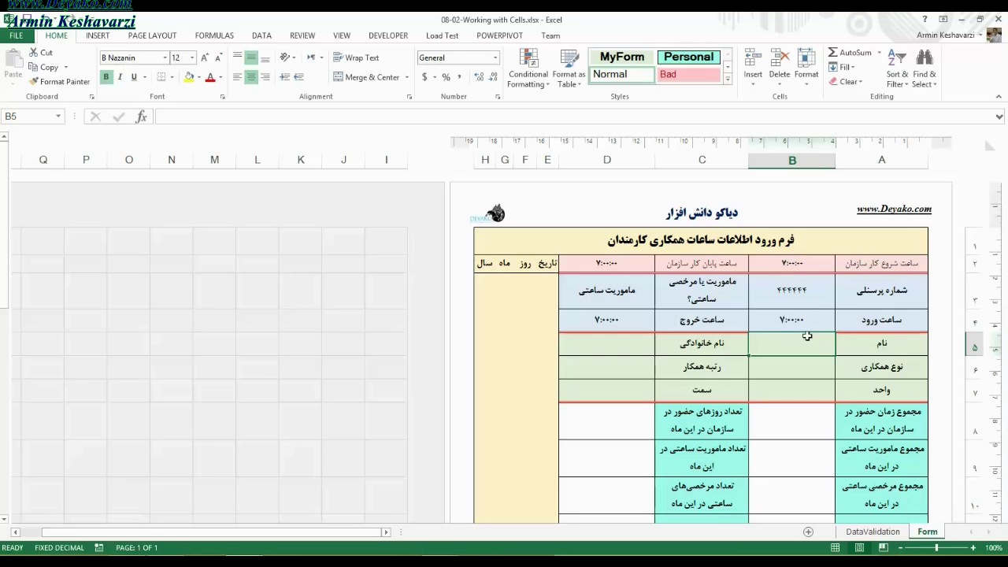
left_click(812, 279)
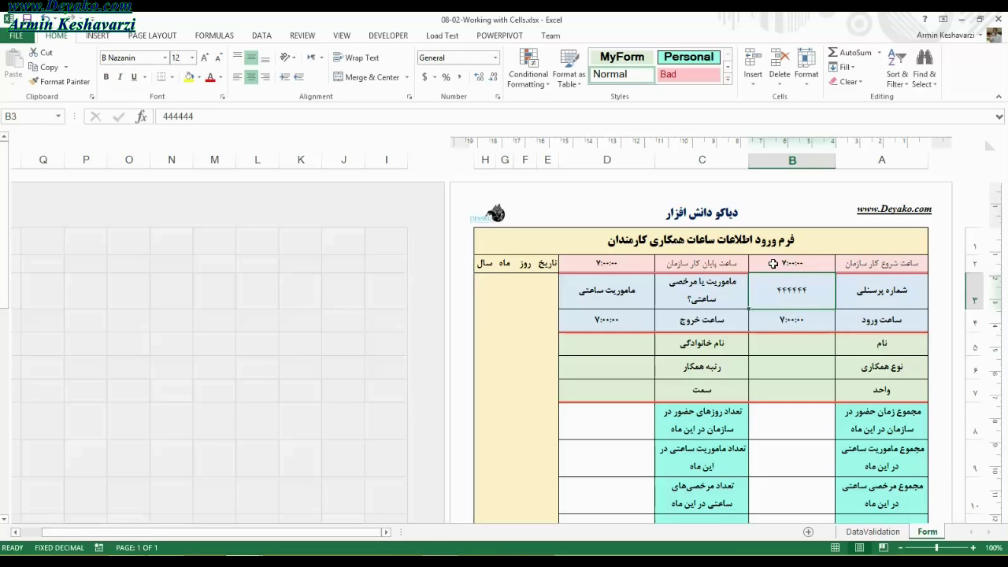
left_click(774, 265)
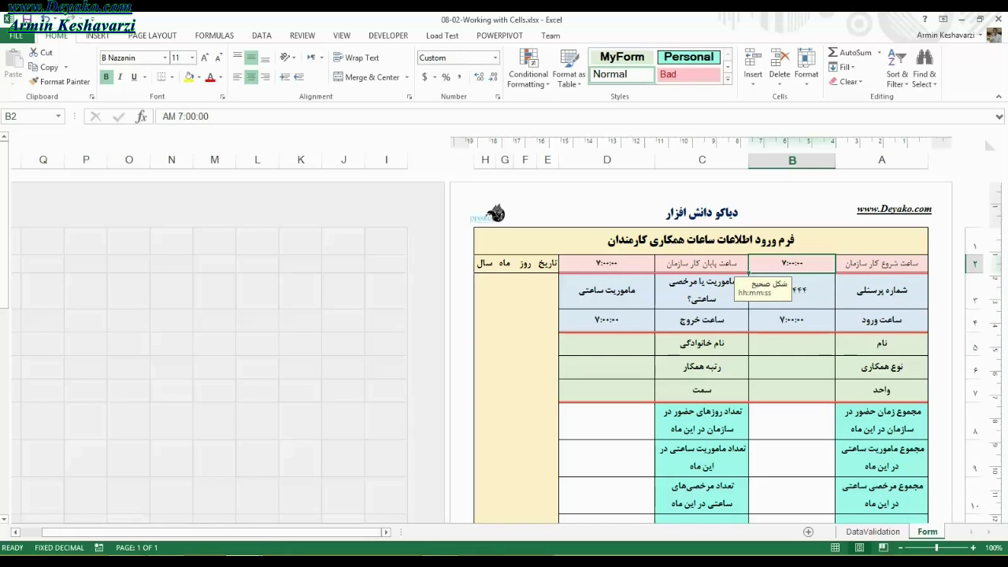
left_click(246, 555)
left_click(280, 534)
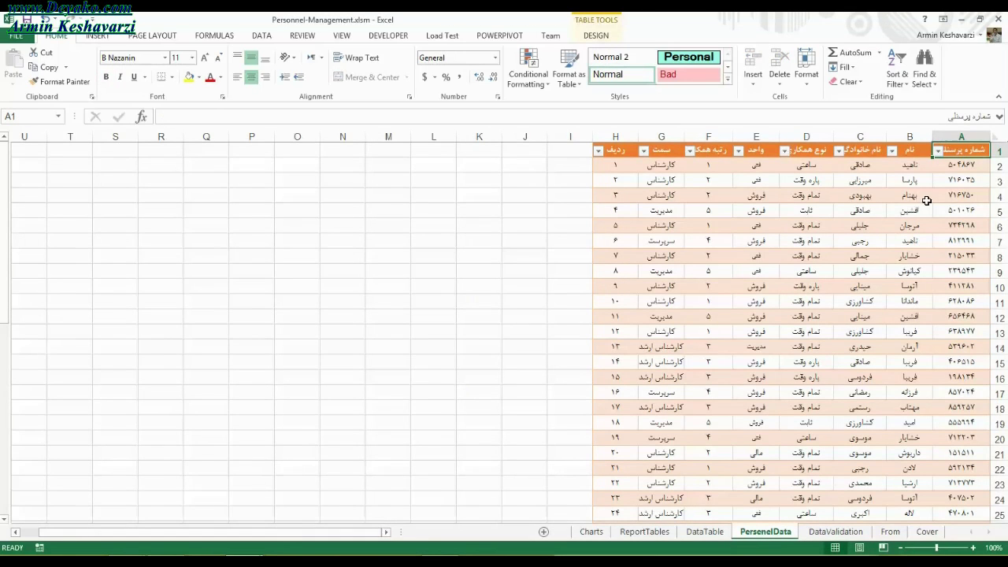
left_click(960, 137)
left_click(910, 137)
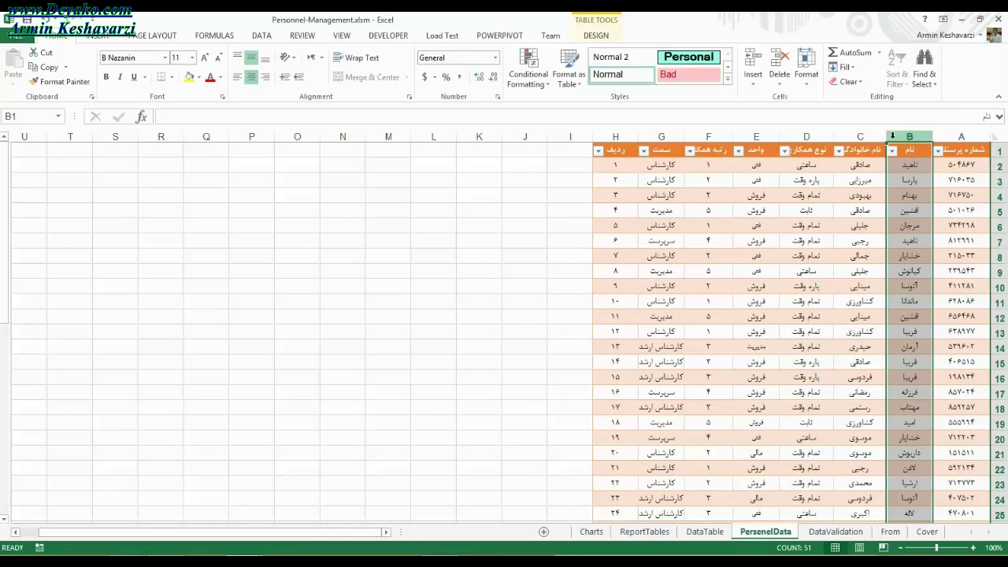
left_click(866, 137)
left_click_drag(850, 132, 821, 133)
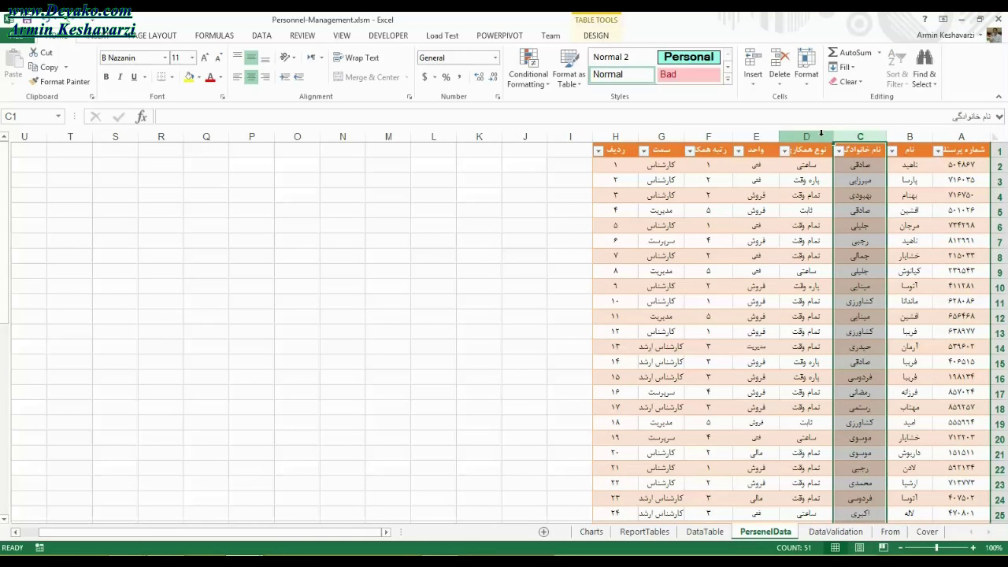
left_click(822, 136)
left_click(763, 135)
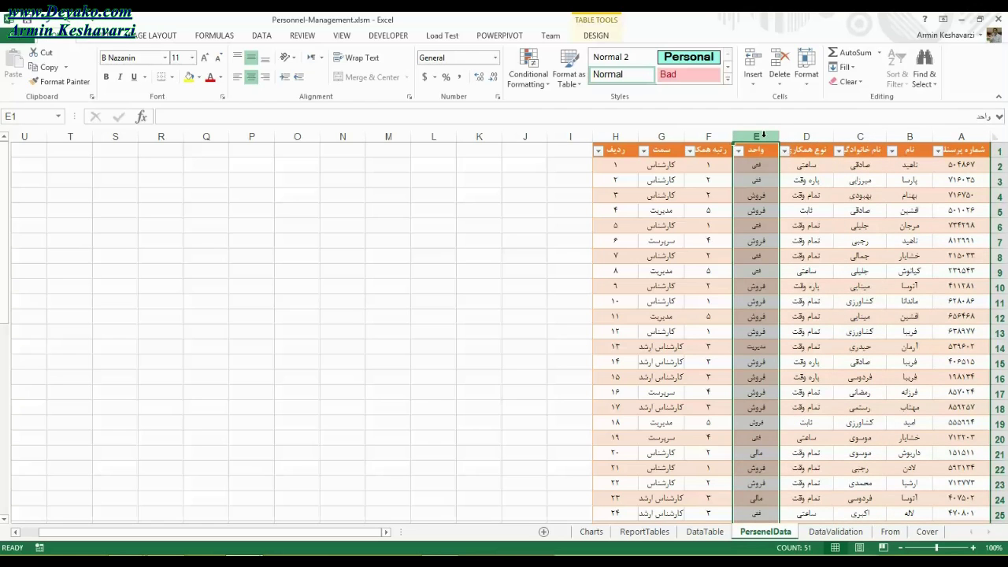
left_click(709, 136)
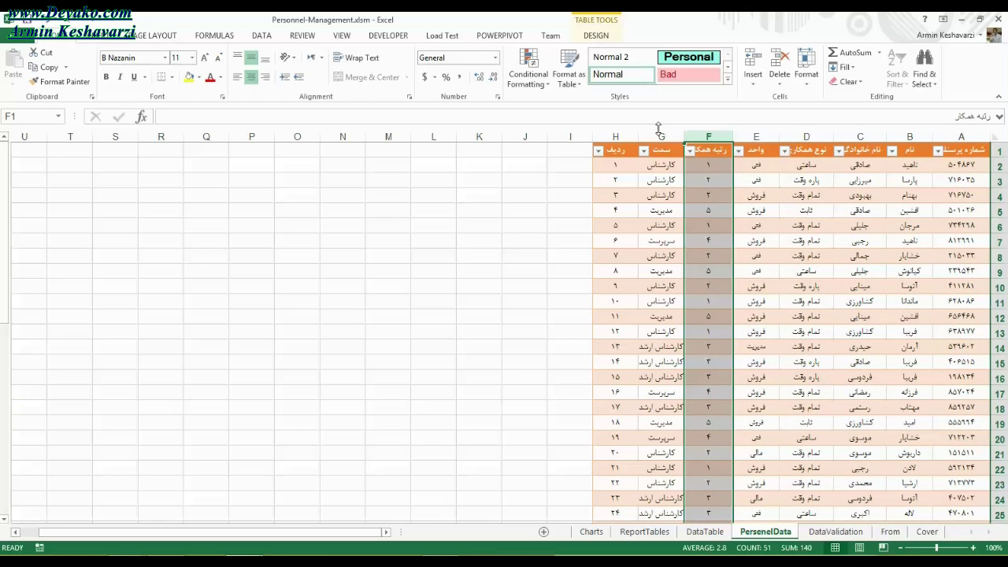
left_click(662, 135)
left_click(616, 136)
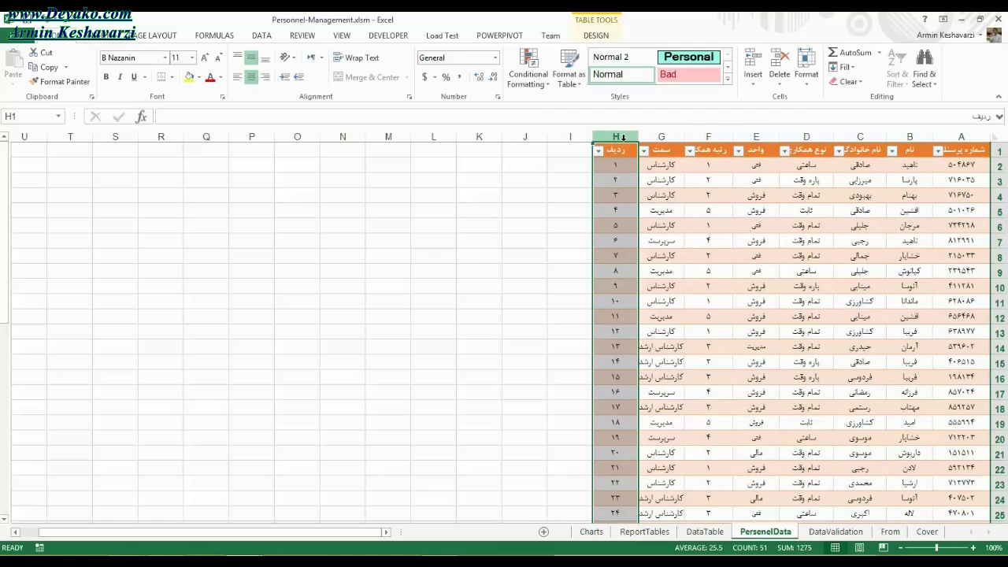
left_click(975, 164)
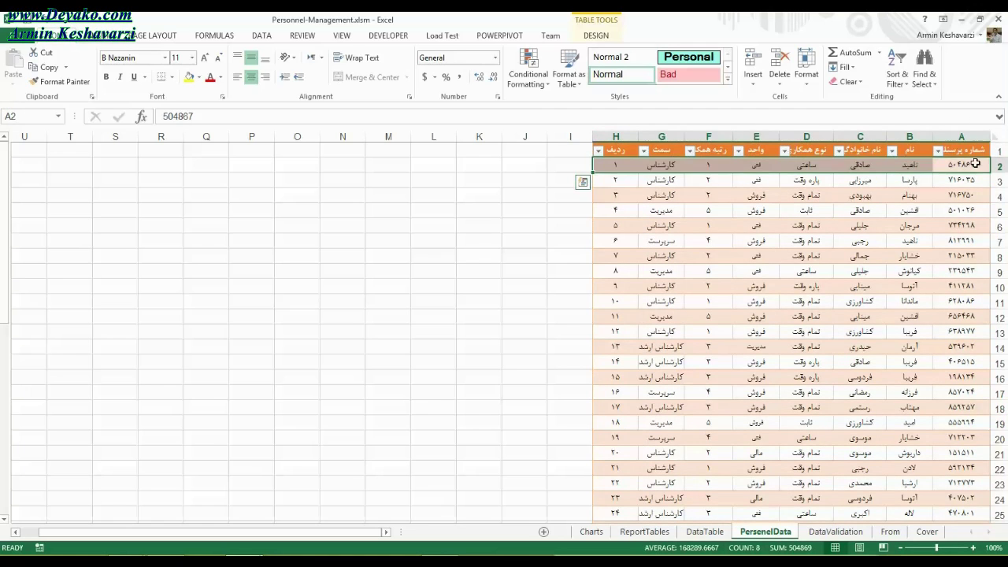
left_click(928, 193)
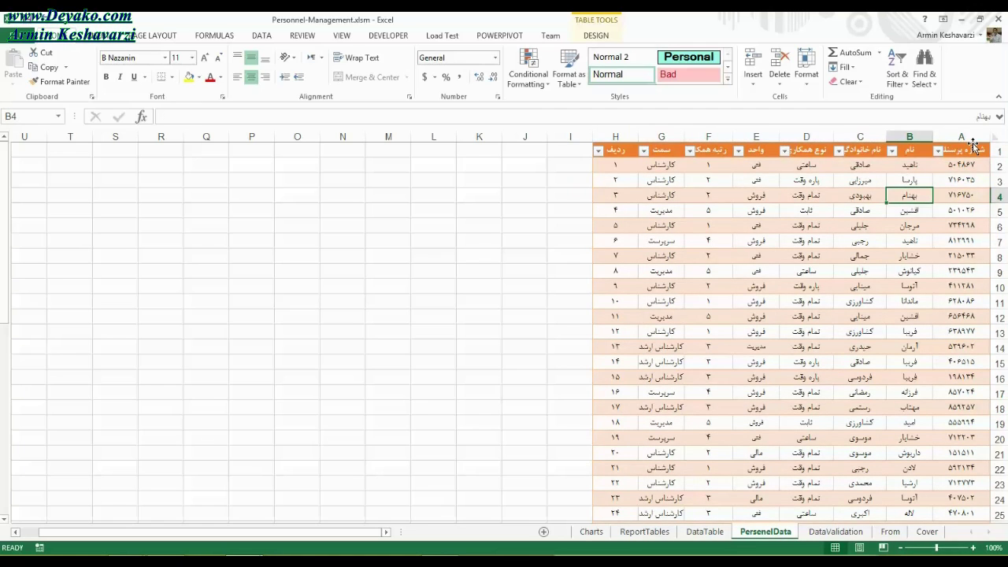
left_click(970, 136)
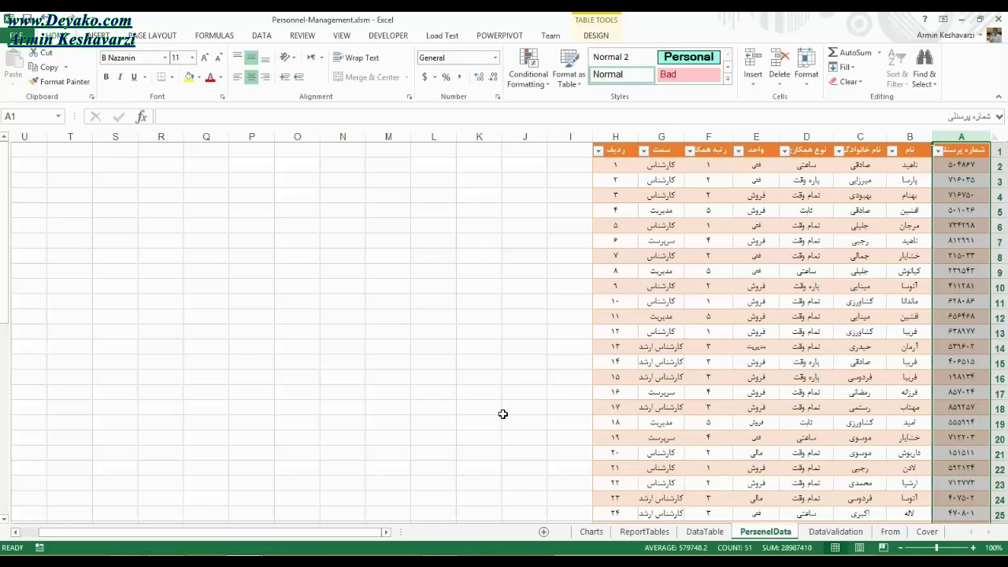
left_click_drag(957, 166, 965, 511)
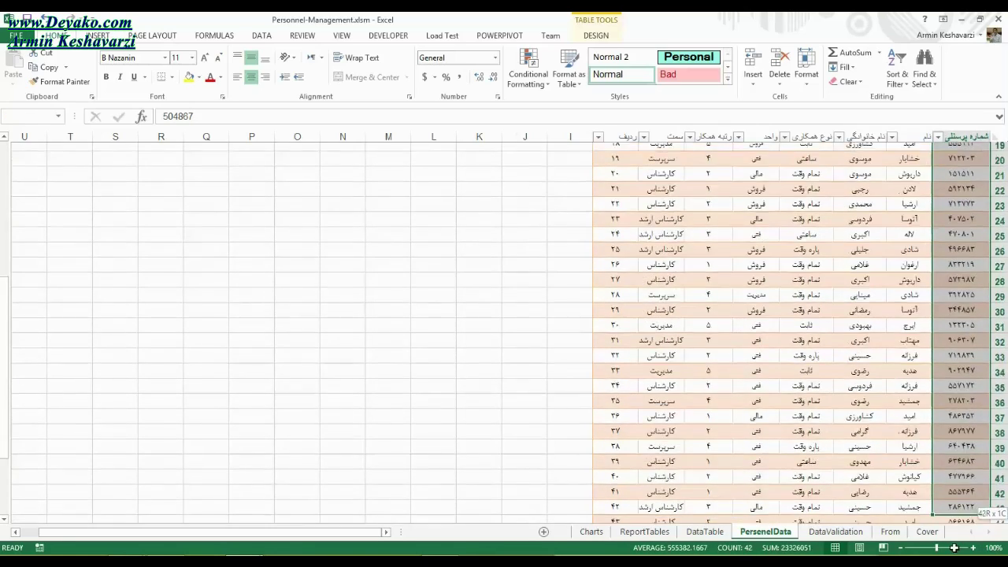
mouse_move(965, 511)
left_mouse_down()
mouse_move(952, 532)
mouse_move(953, 406)
left_mouse_up()
left_click(953, 332)
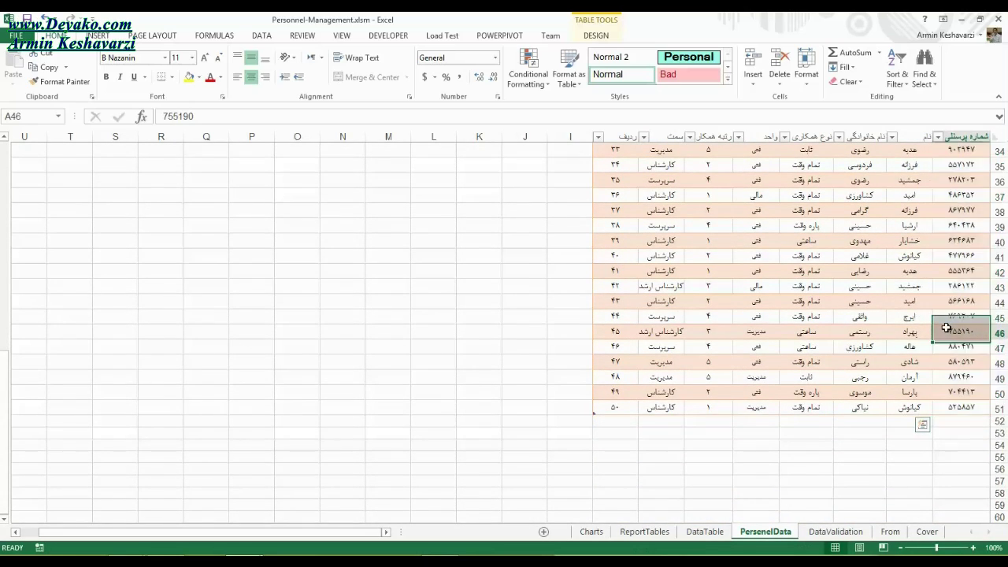
key("ctrl+shift+Up")
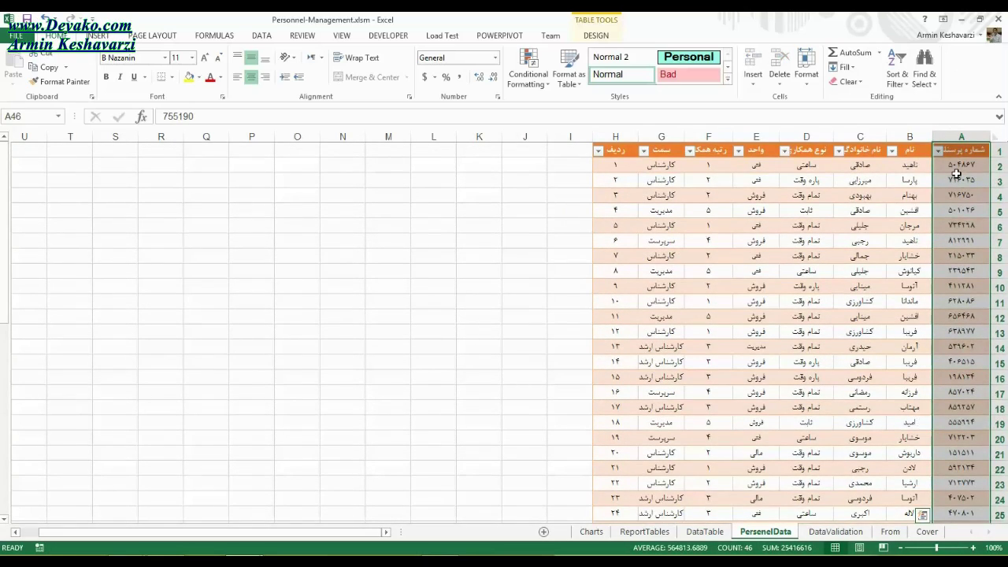
left_click(956, 166)
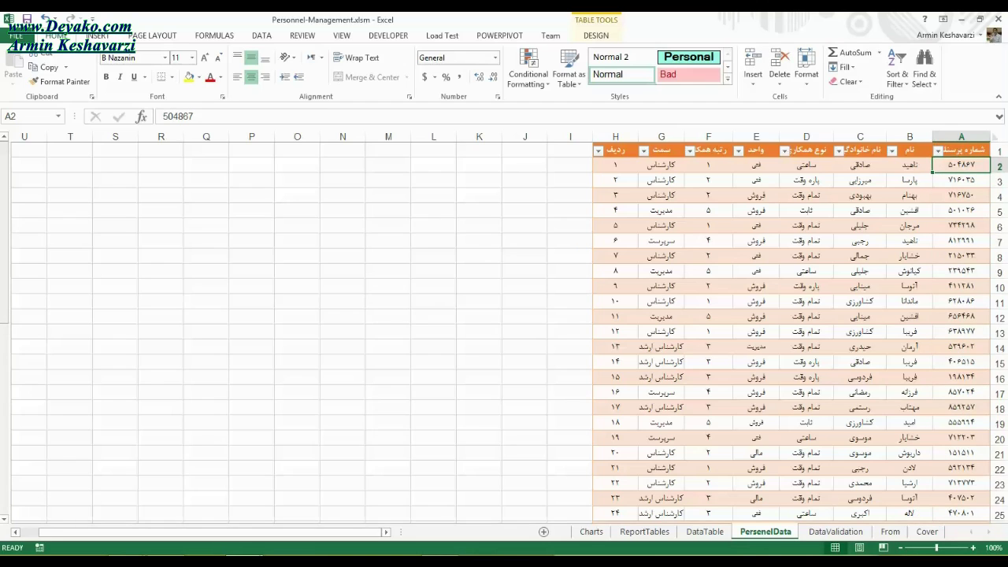
scroll(949, 176, "down", 4)
scroll(776, 447, "down", 4)
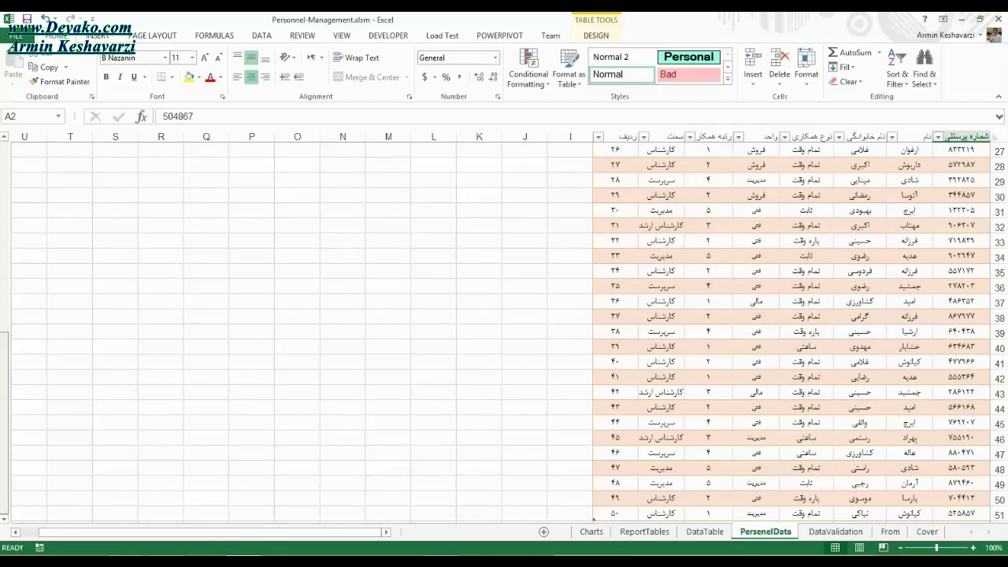
Step: Select the PersenelData personnel number column, from A51 up to its header
left_click(970, 513)
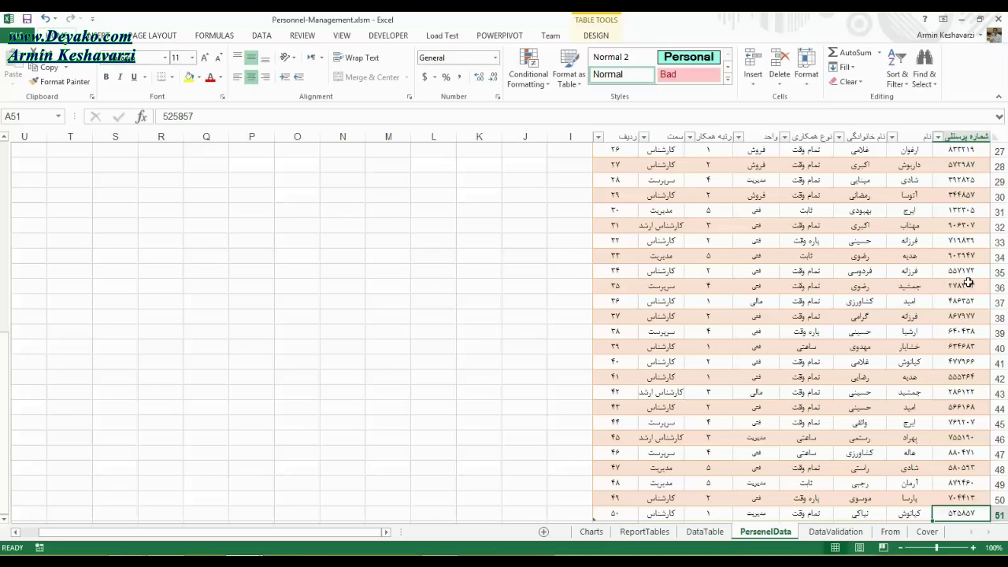
mouse_move(975, 229)
left_mouse_down()
mouse_move(972, 129)
mouse_move(961, 150)
left_mouse_up()
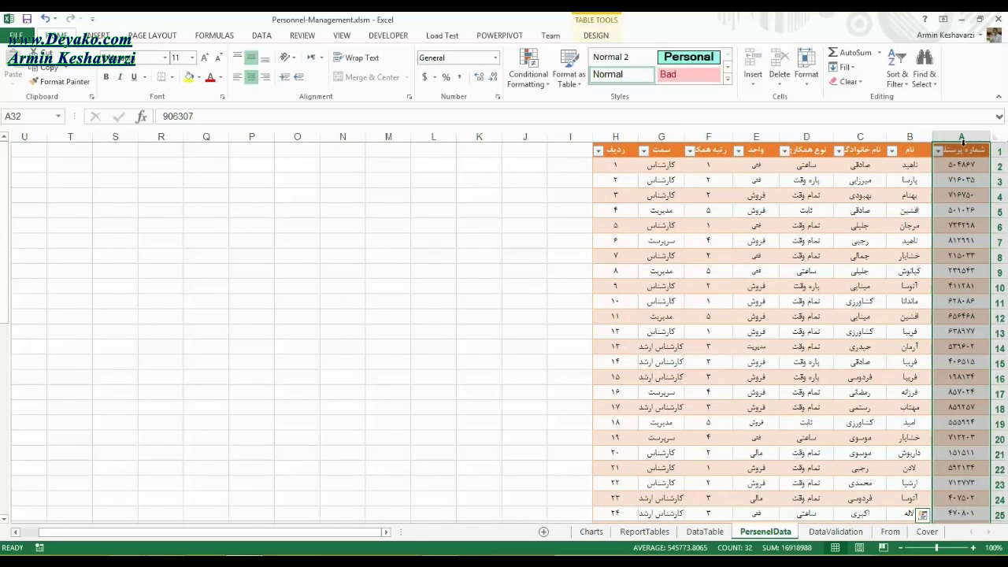
left_click(962, 137)
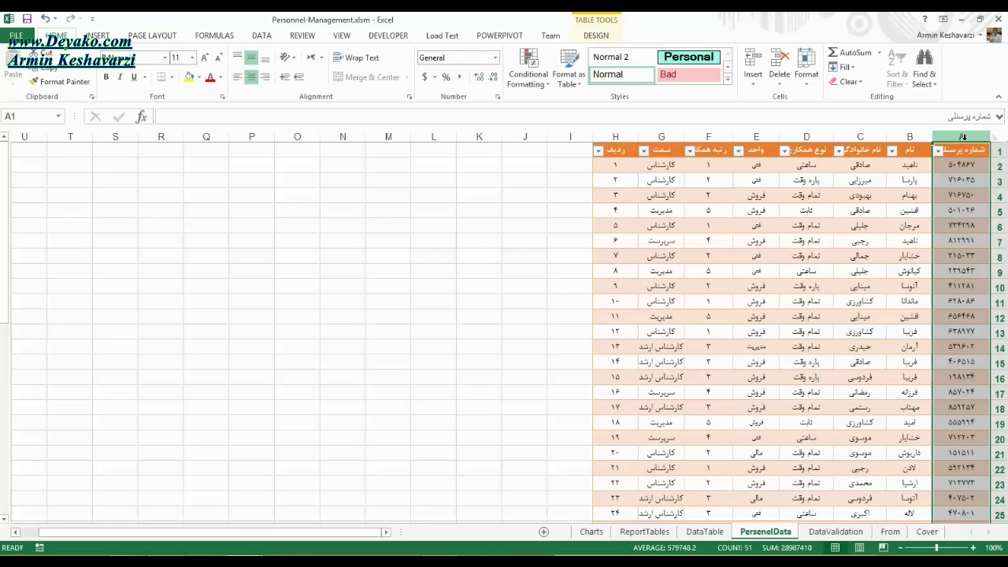
left_click(950, 150)
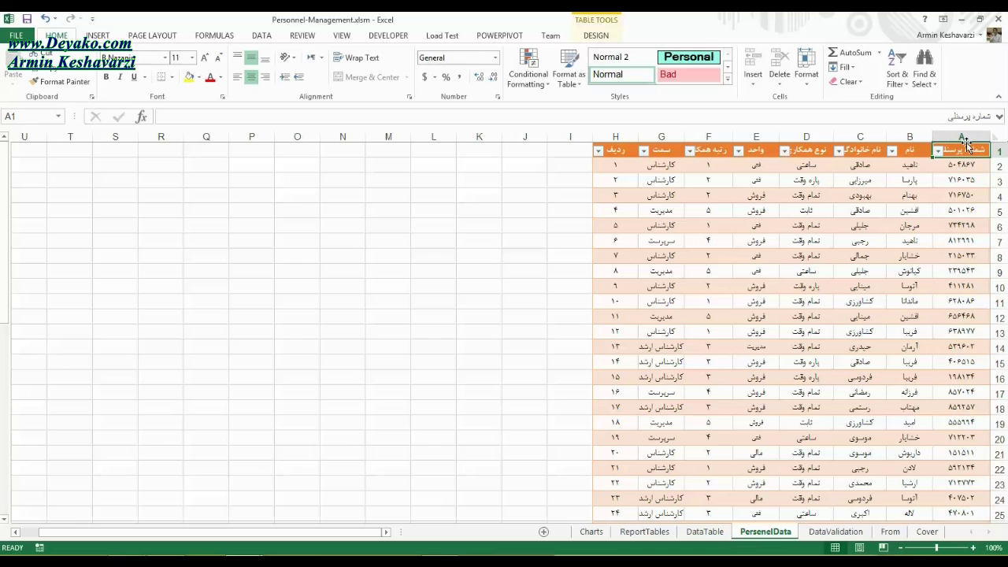
left_click(965, 138)
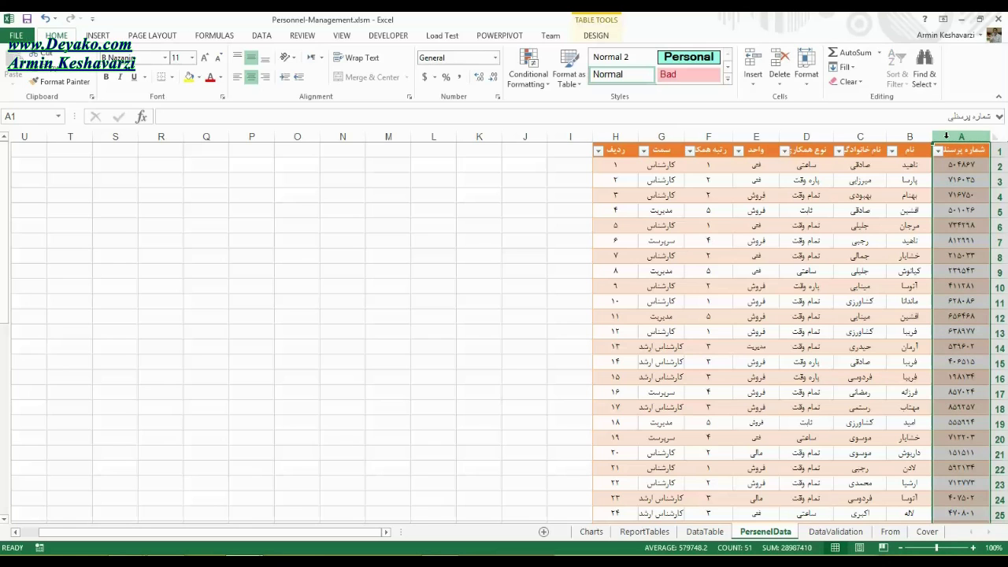
Step: Select the واحد, نوع همکاری, personnel number, نام and family name columns in turn
left_click(770, 164)
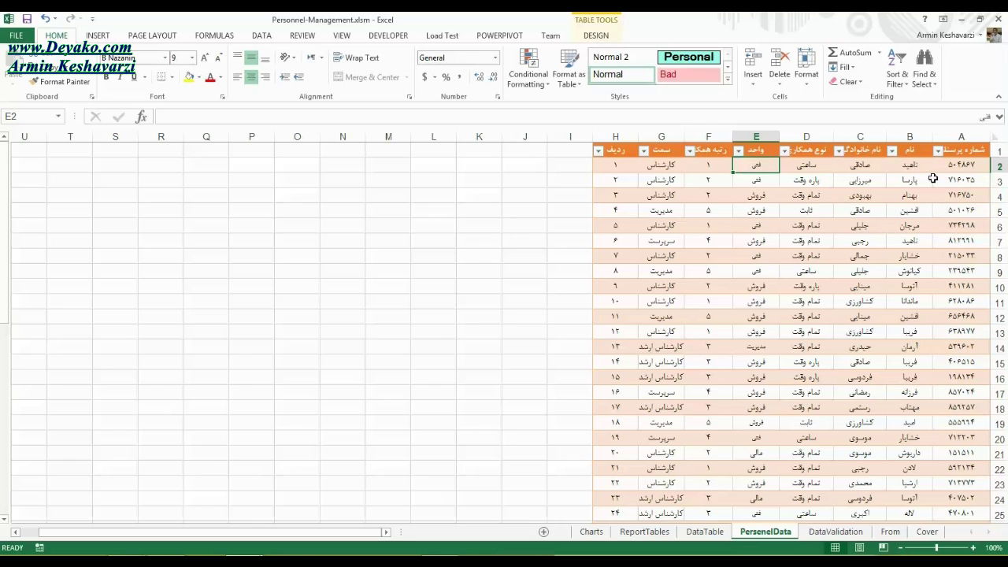
left_click(747, 139)
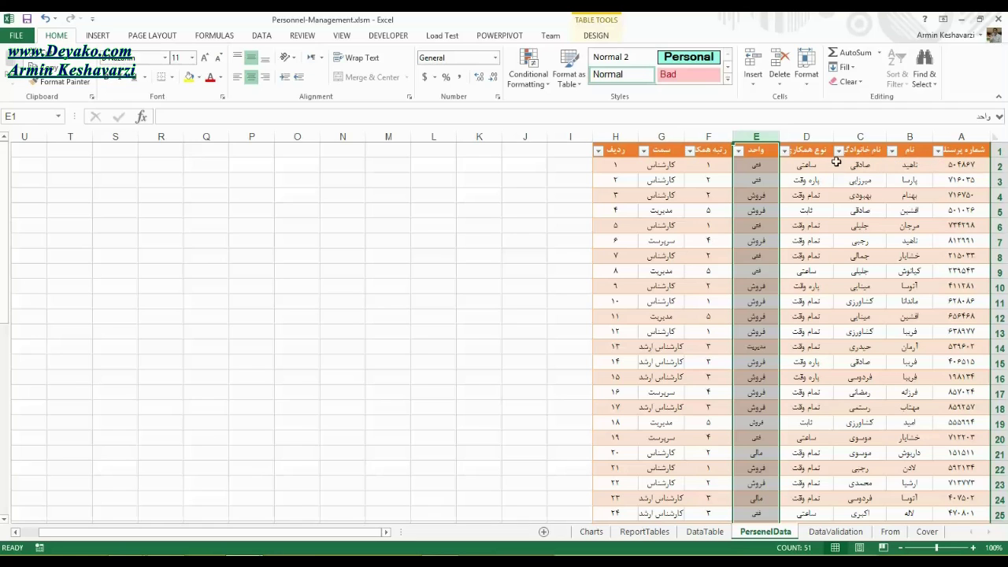
left_click(807, 137)
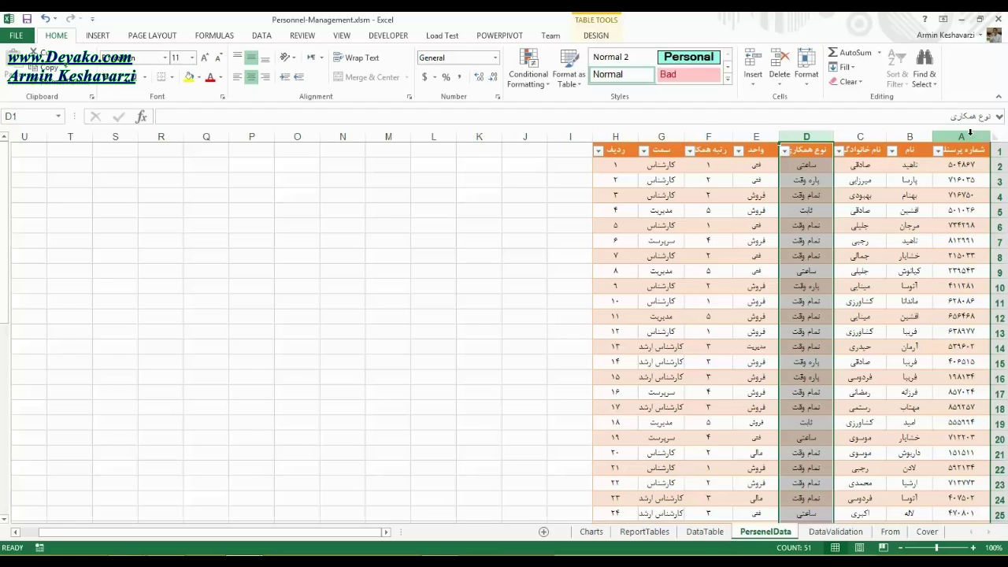
left_click(971, 133)
left_click(912, 136)
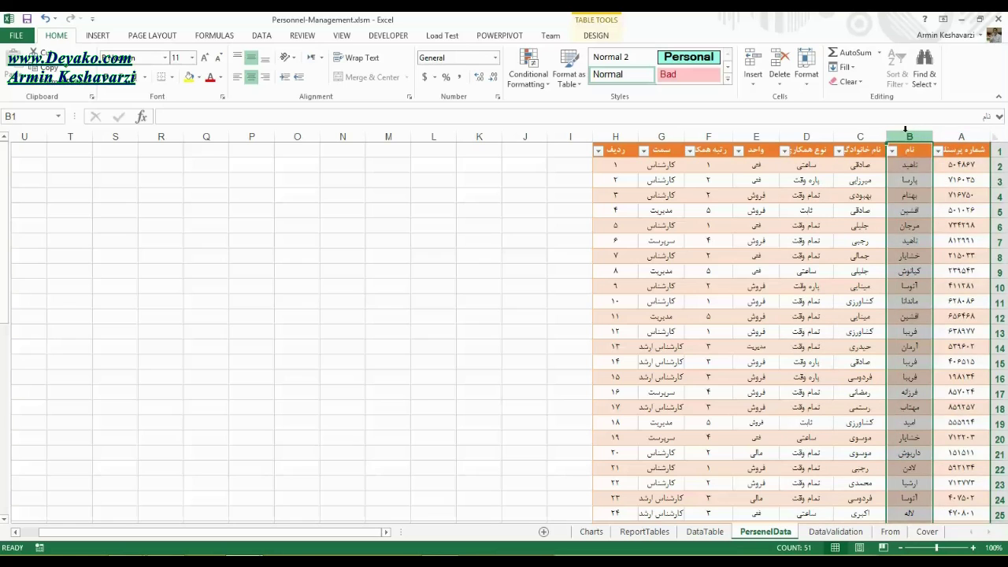
left_click(861, 136)
left_click(805, 136)
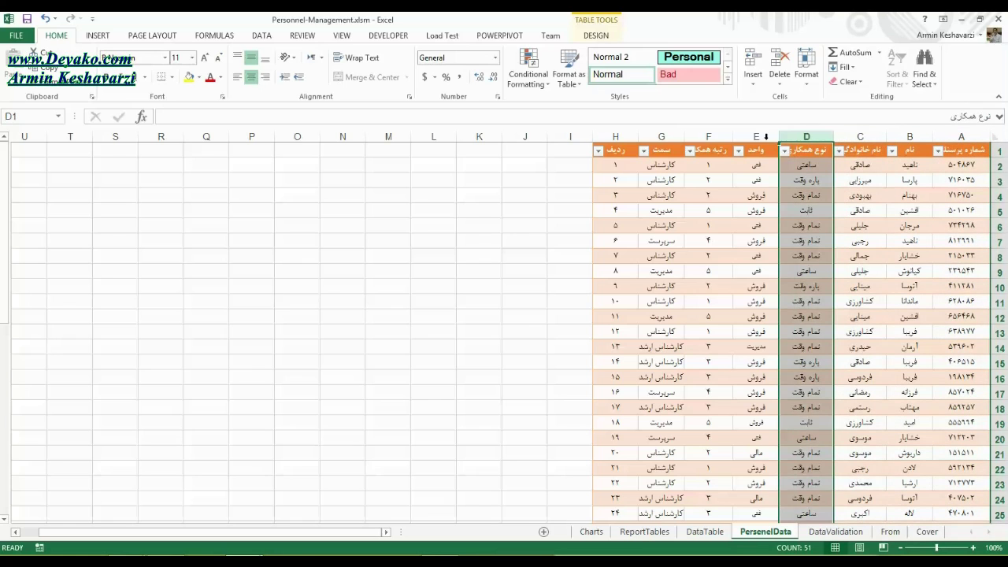
Step: Select rank values F4 to F6, then switch to the 08-02-Working with Cells workbook
left_click_drag(724, 194, 725, 225)
left_click(731, 193)
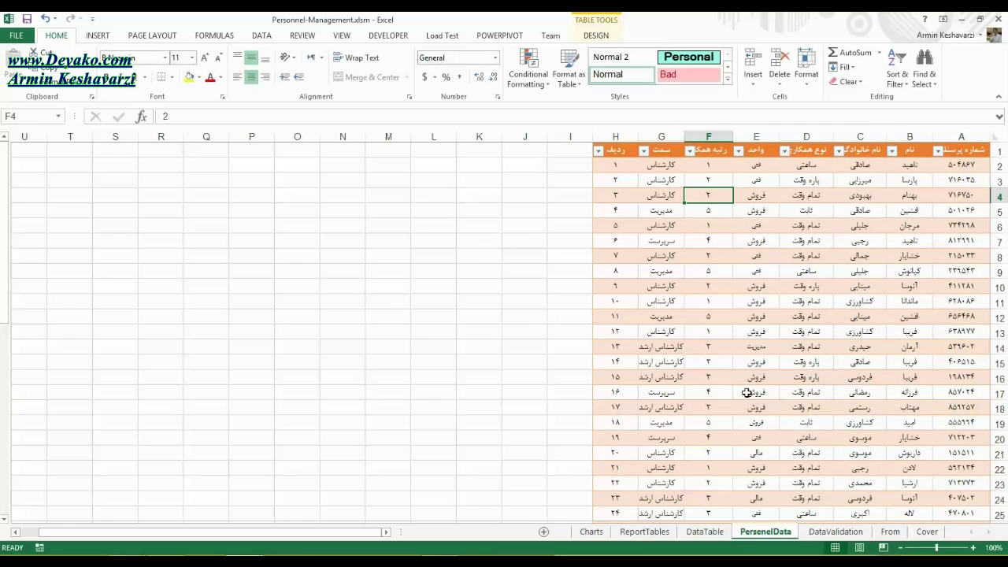
left_click(240, 552)
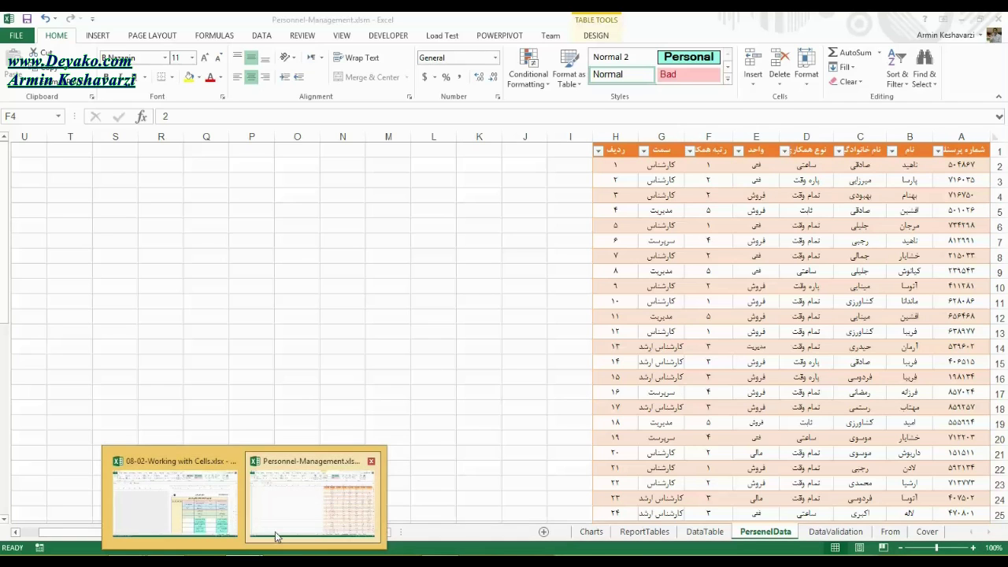
left_click(220, 512)
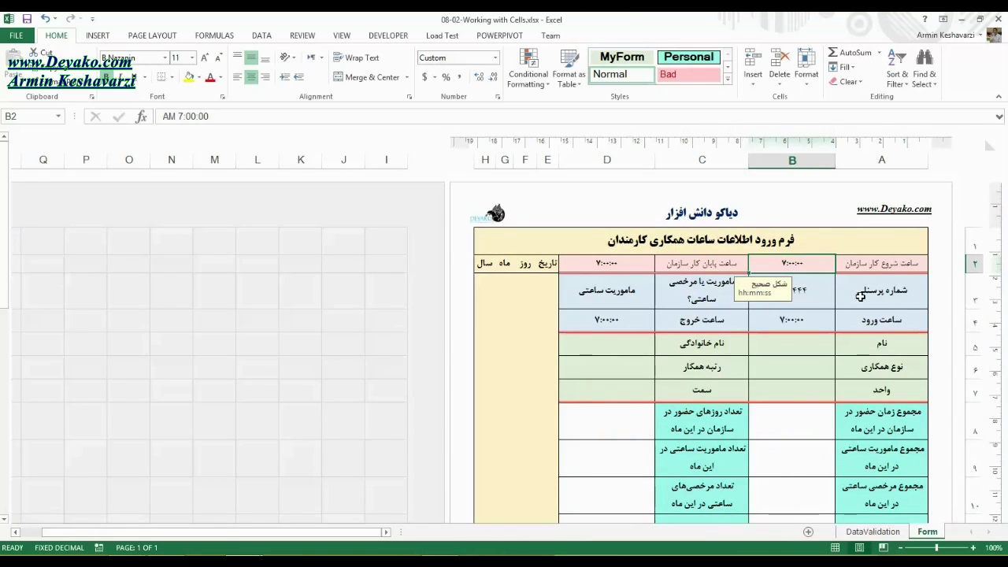
Step: Inspect the form's name cell B5, family name cell D5 and label cells C5 to C7
left_click(796, 350)
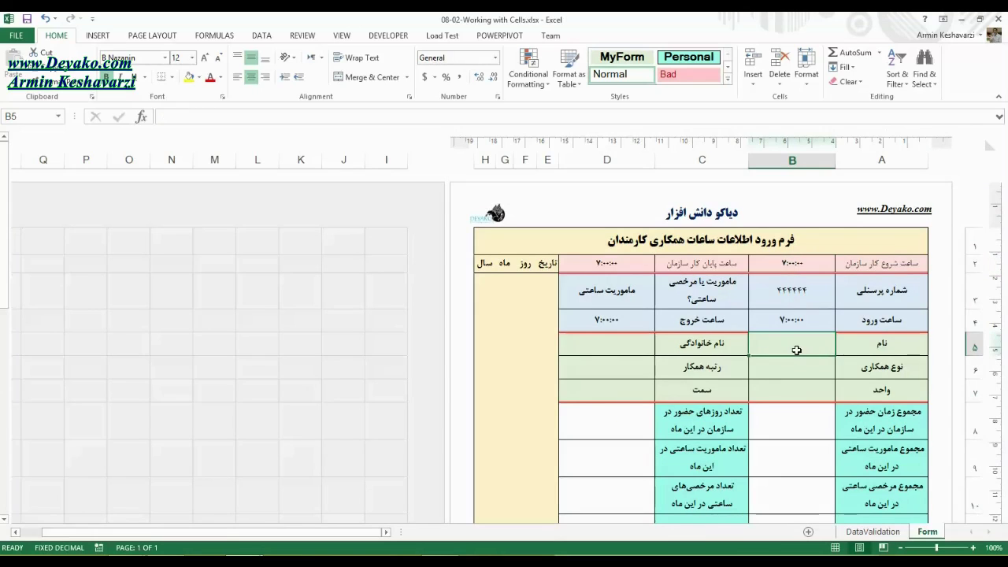
key("Return")
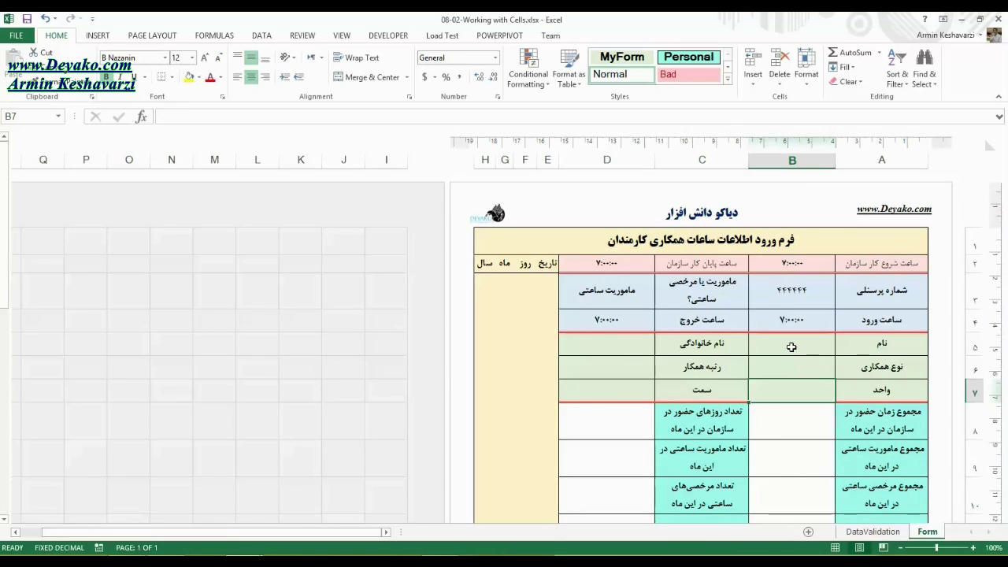
left_click(802, 345)
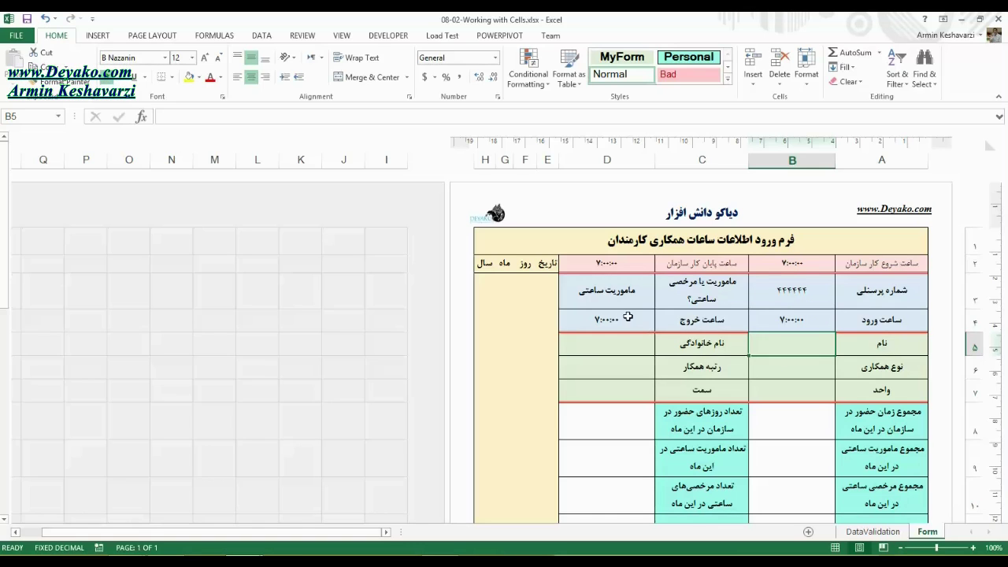
left_click(618, 344)
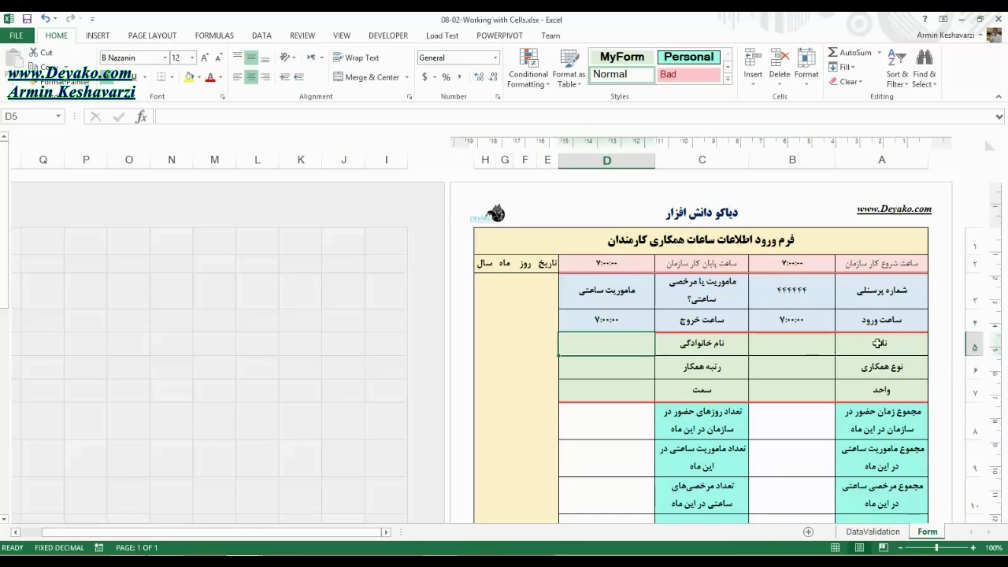
left_click(853, 344)
left_click(703, 344)
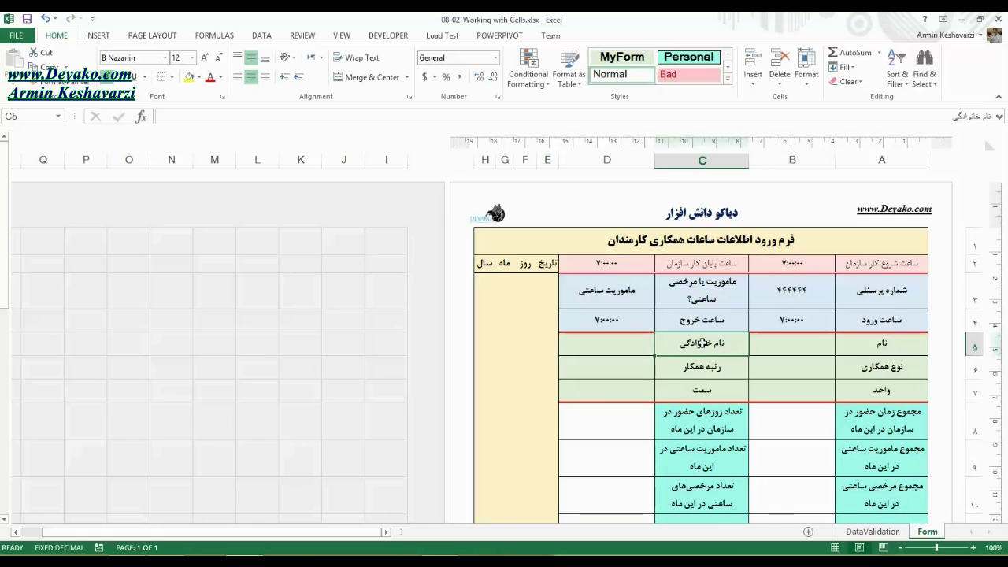
left_click(704, 368)
left_click(708, 391)
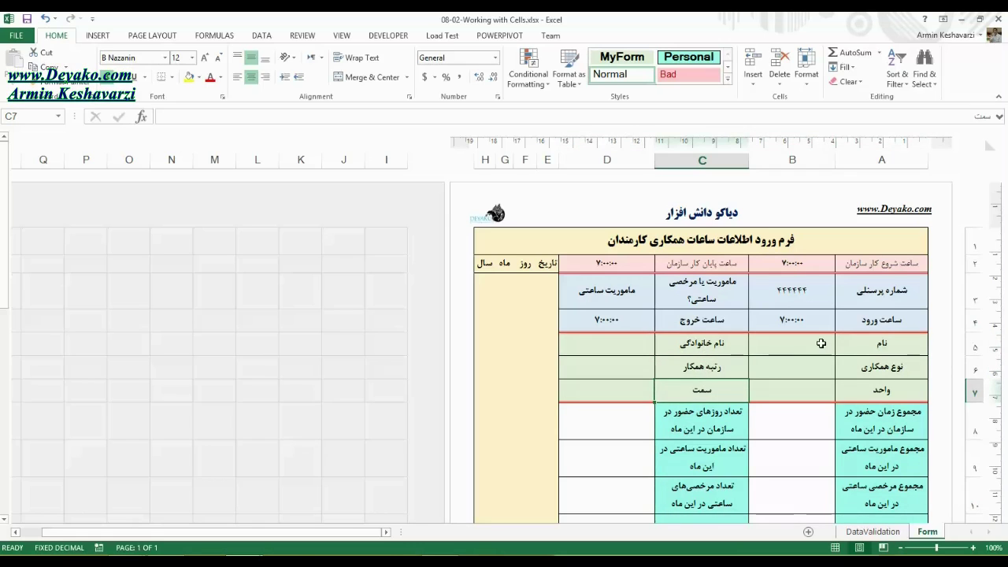
Step: Select form block A5:D7, check cells B8, B3, D4 and B4, then return to Personnel-Management
left_click_drag(856, 343, 591, 389)
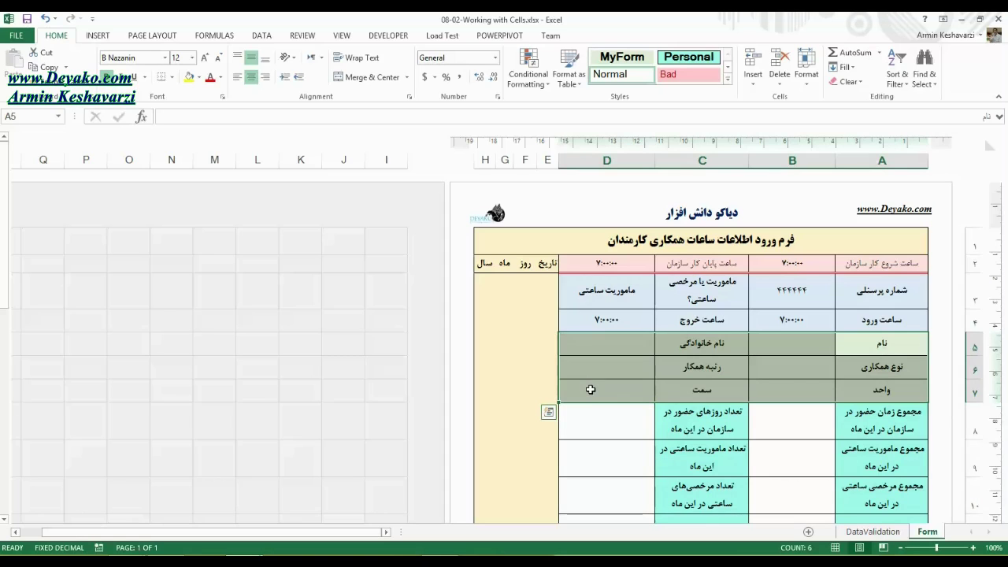
left_click(799, 415)
left_click(800, 286)
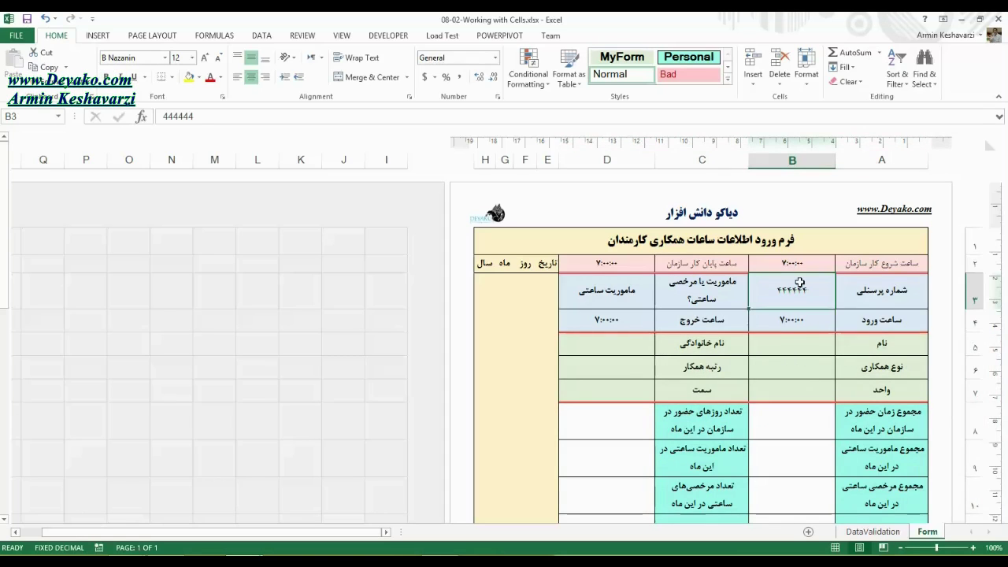
left_click(617, 317)
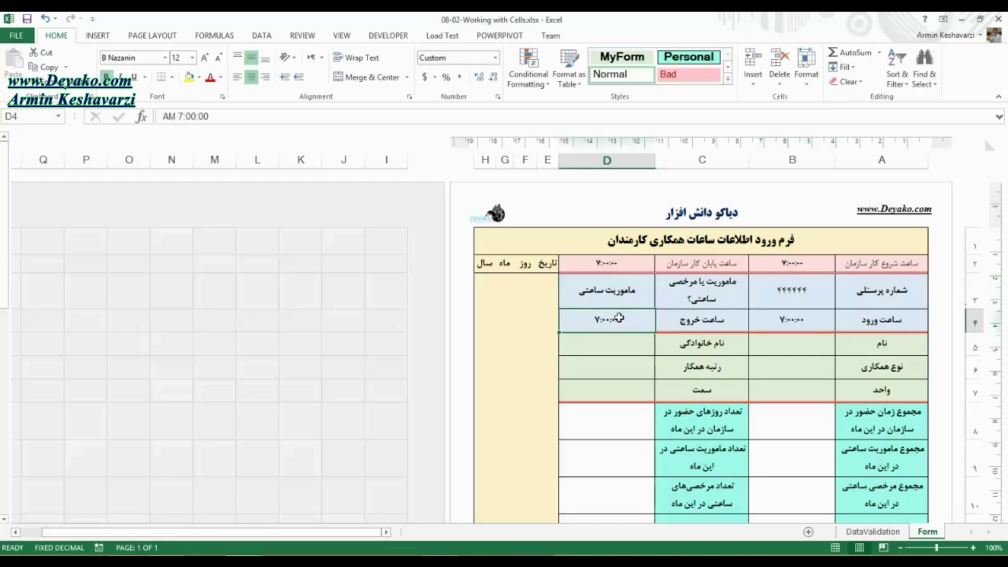
left_click(774, 311)
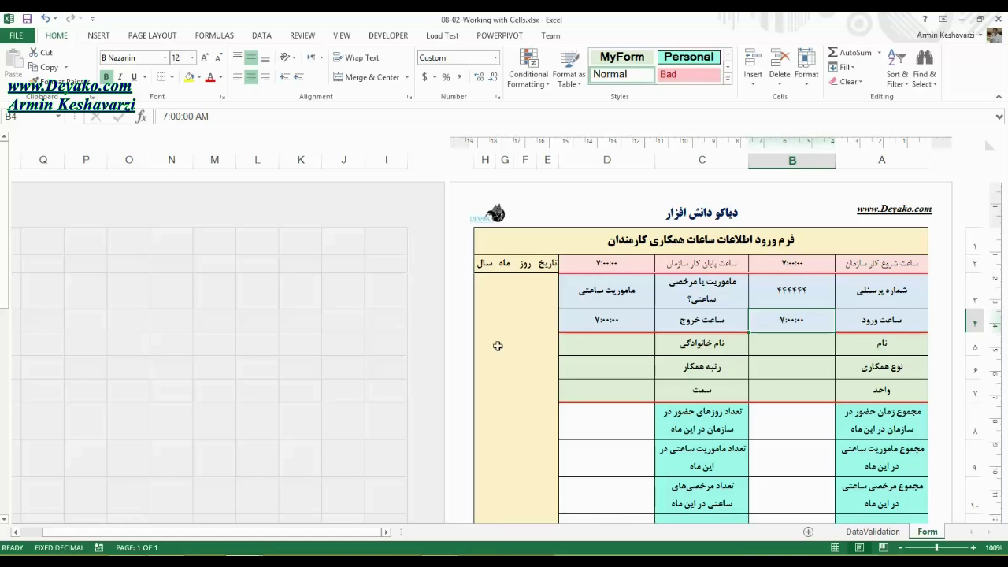
left_click(274, 520)
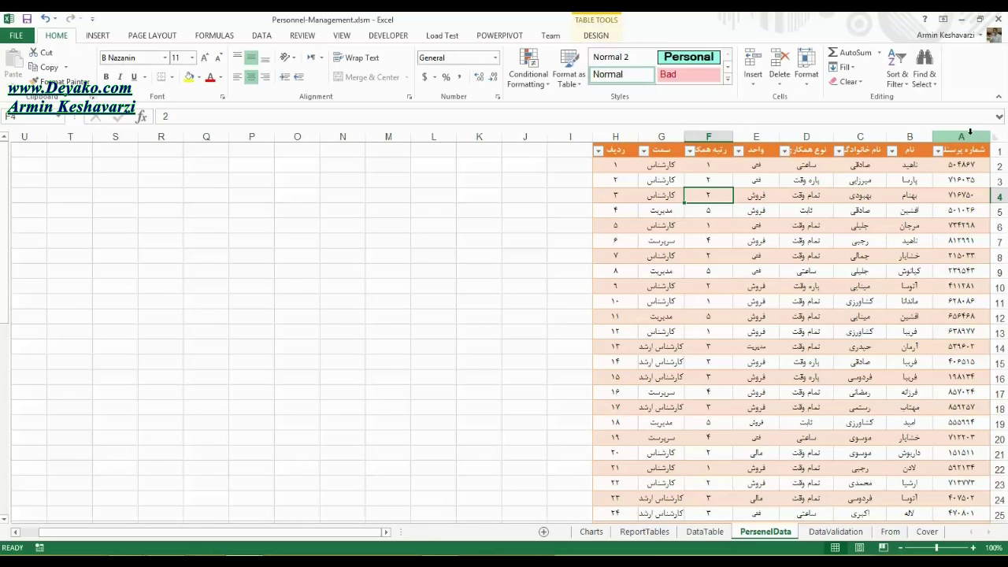
Step: Select PersenelData columns A–H, then inspect the DataTable sheet's first record in row 2
left_click_drag(971, 133, 595, 135)
left_click(705, 211)
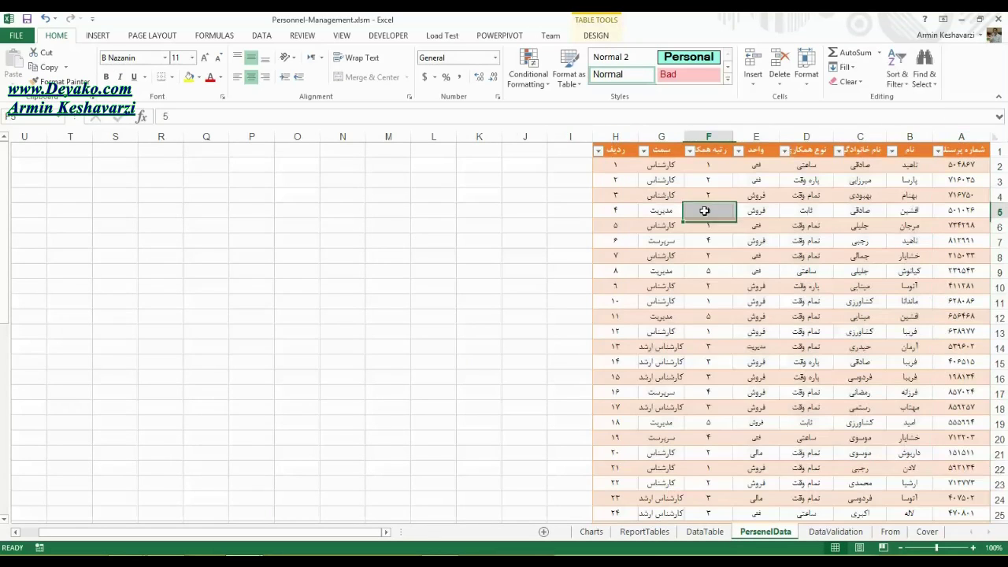
left_click(705, 532)
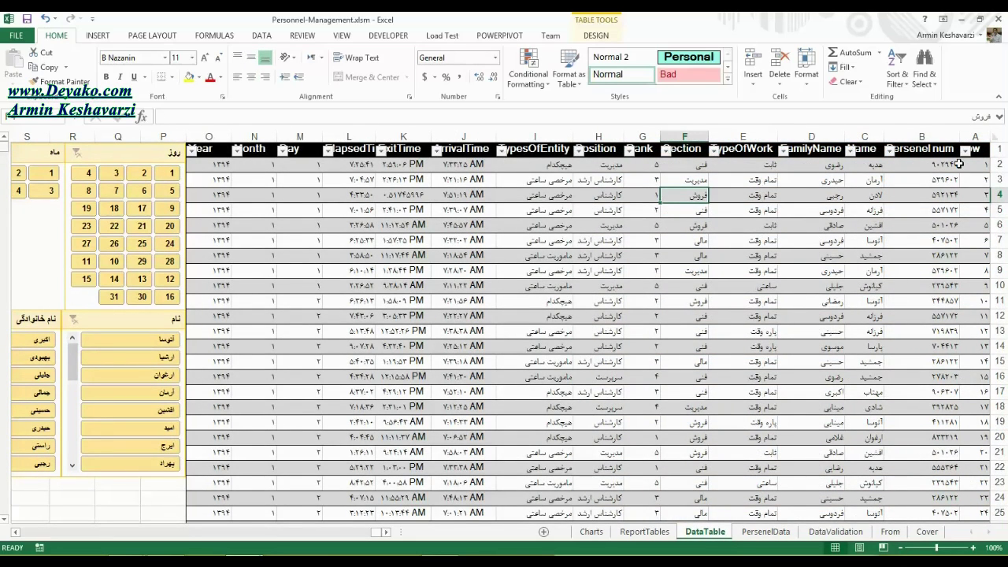
left_click_drag(977, 164, 655, 166)
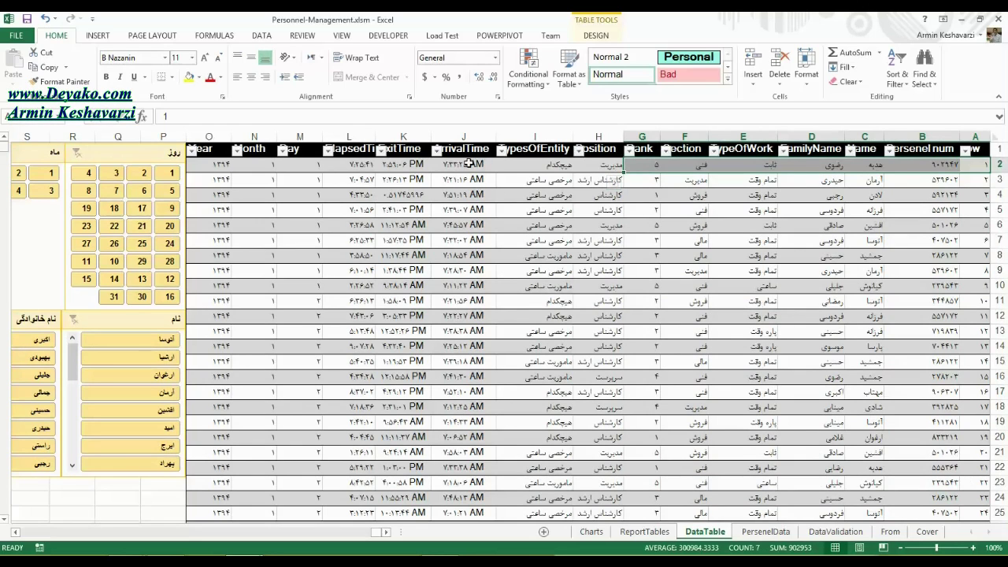
left_click(468, 163)
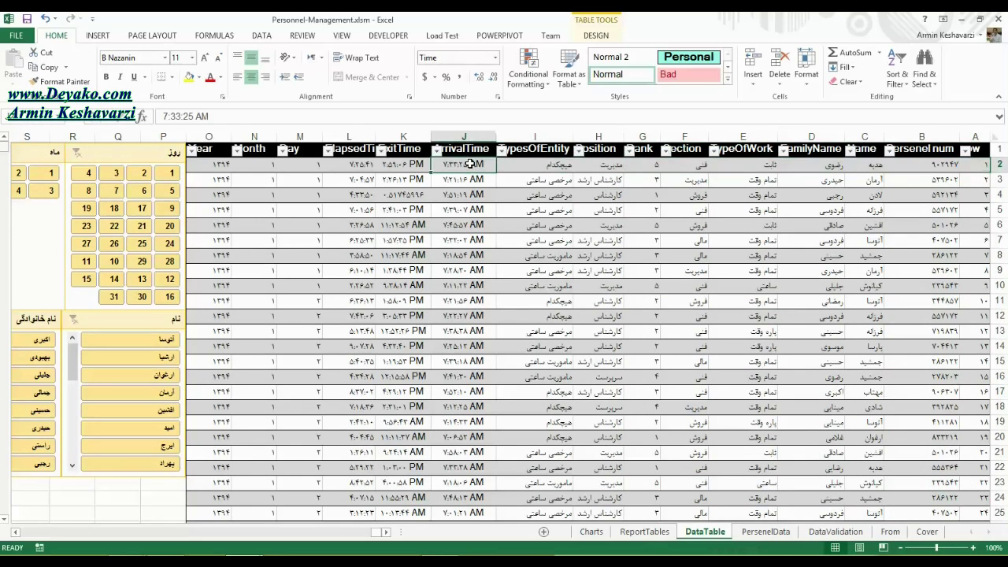
left_click(524, 167)
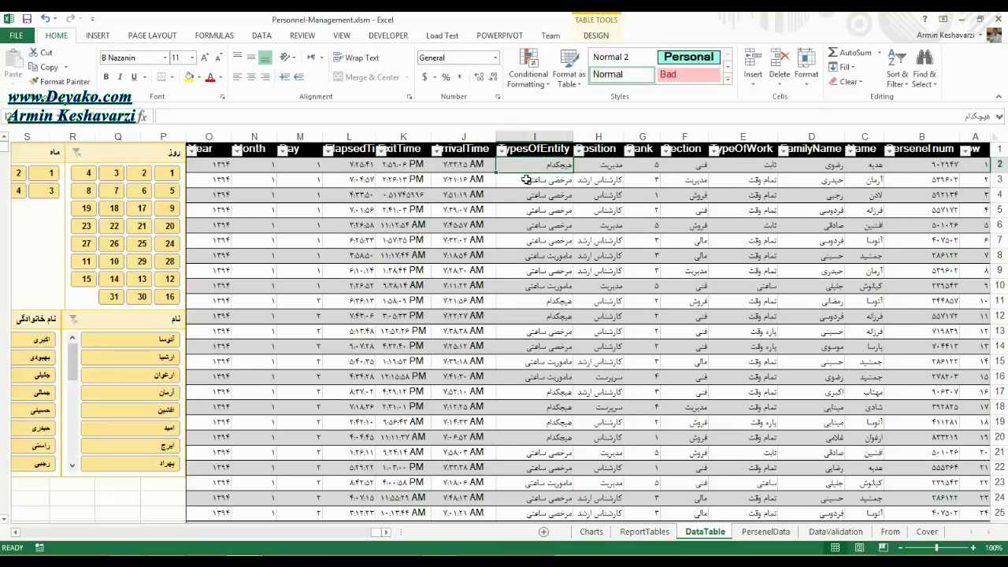
Step: Paste into row 3's arrival and exit time cells, then return to Working with Cells
left_click(526, 180)
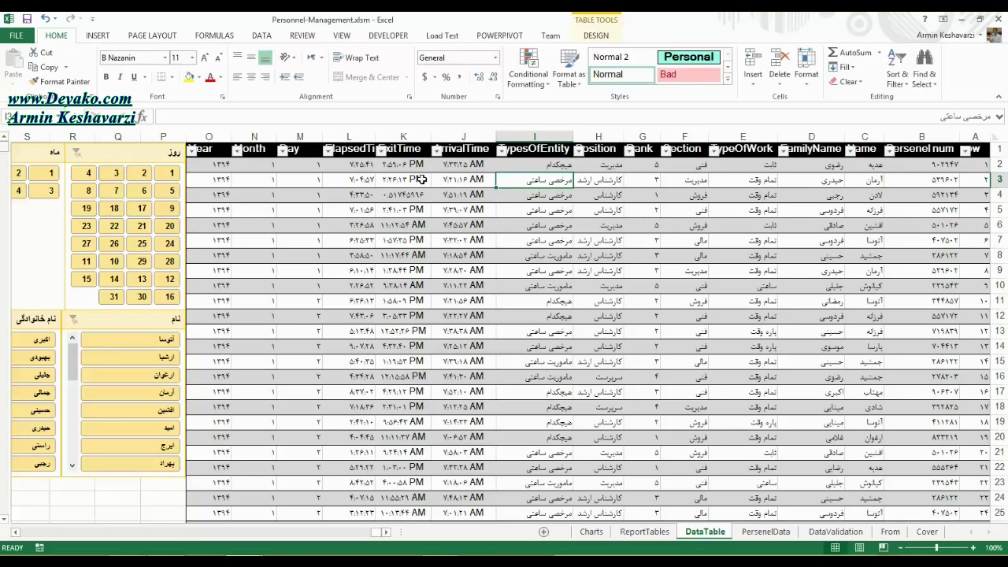
left_click_drag(410, 180, 459, 179)
key("ctrl+v")
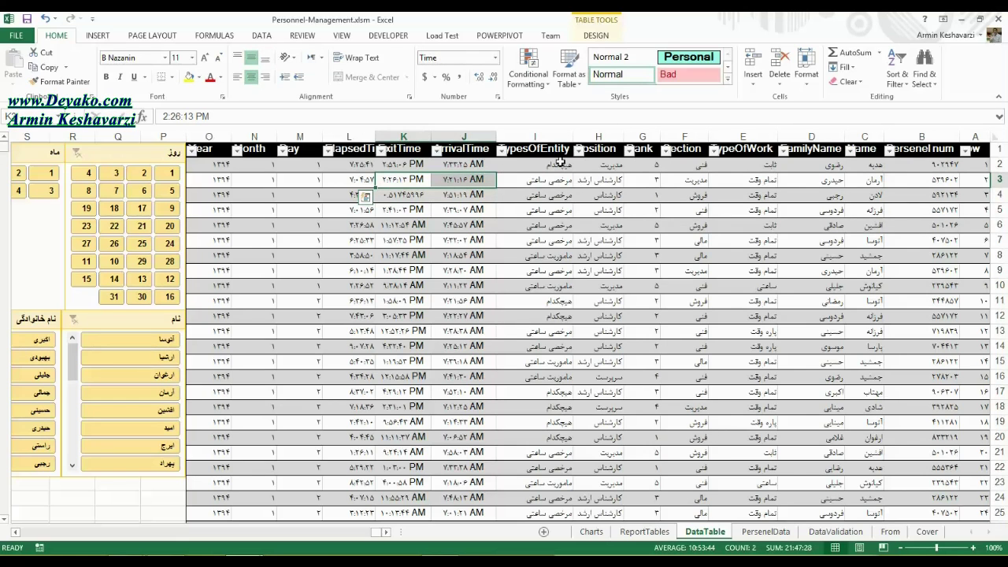
left_click(778, 531)
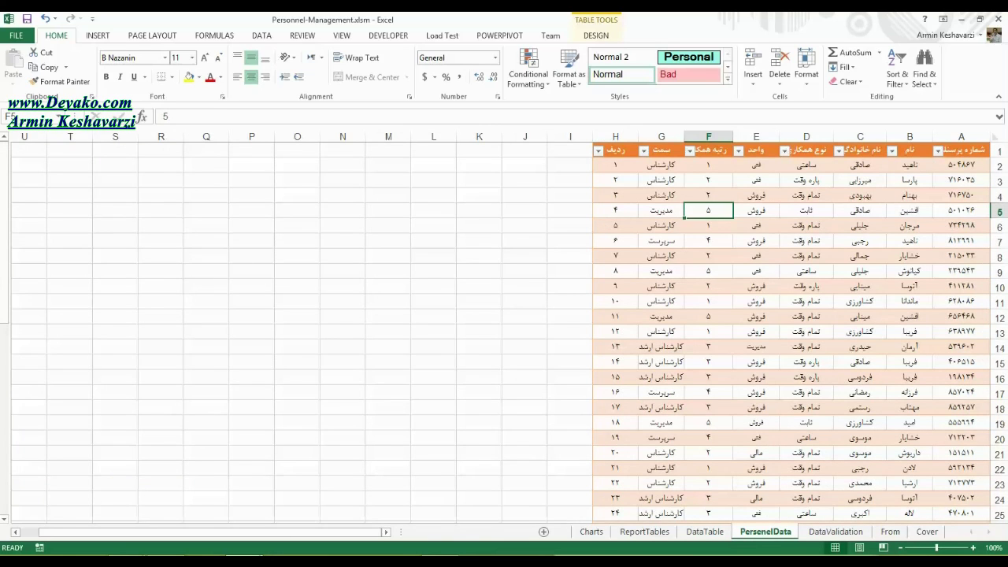
left_click(232, 520)
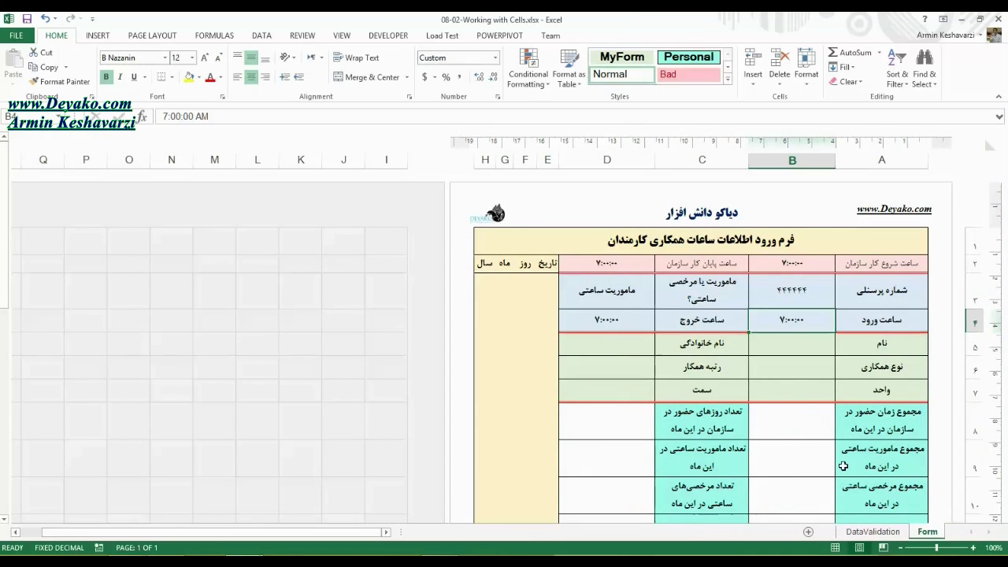
Step: Add a new sheet, move it to the first position and name it 'Perssenel Table'
left_click(809, 532)
left_click(831, 532)
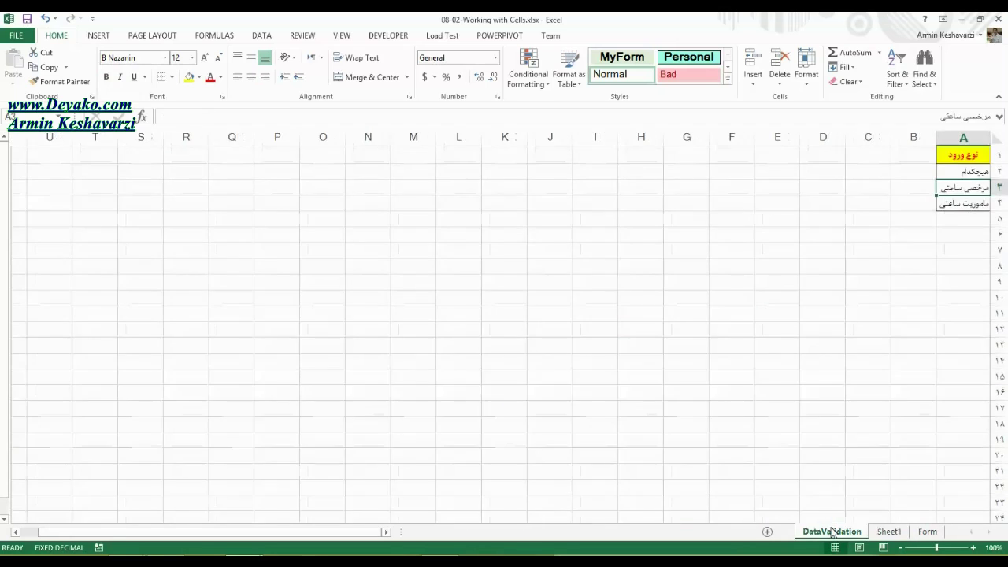
left_click(891, 532)
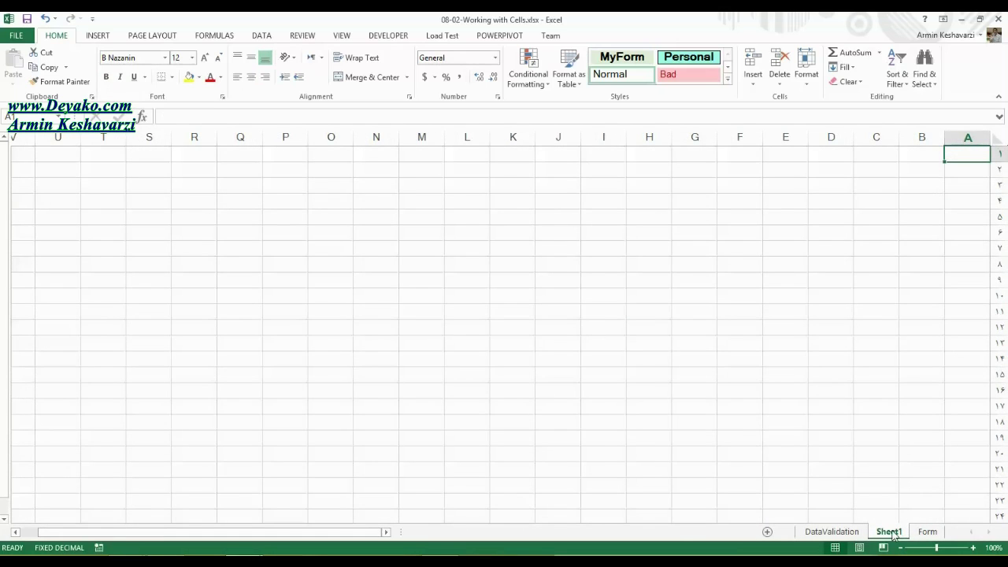
left_click_drag(882, 538, 788, 539)
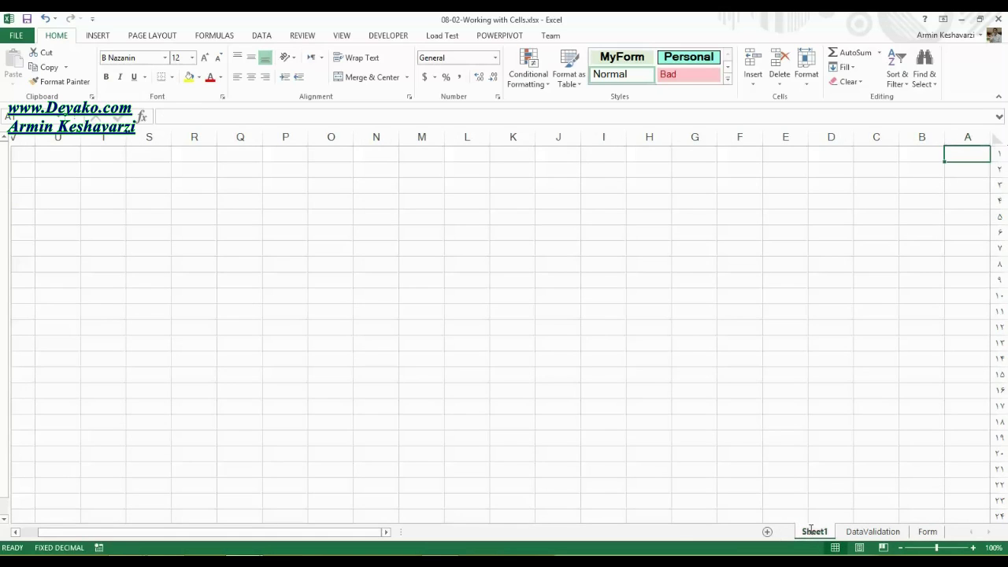
type("Pers")
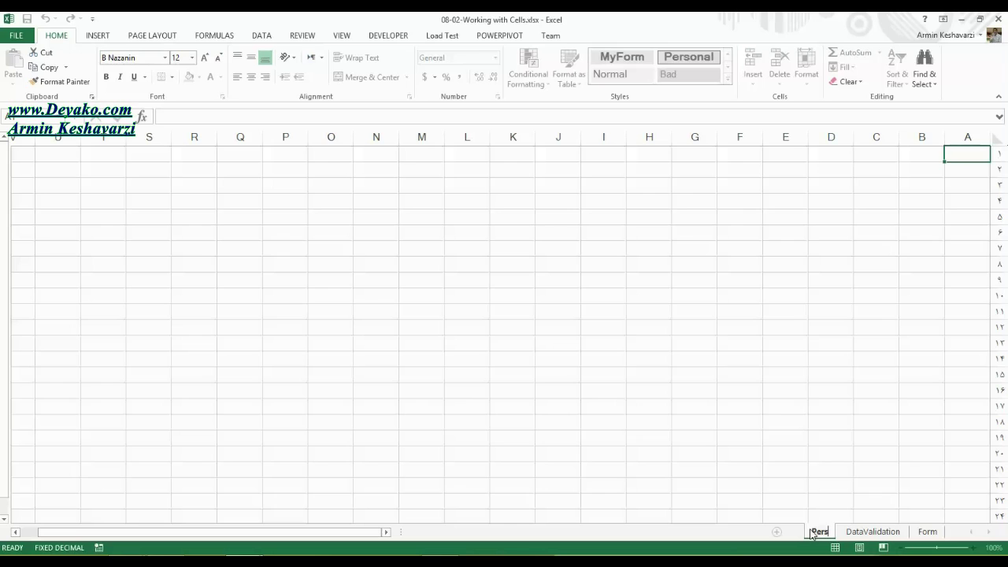
type("onal Table")
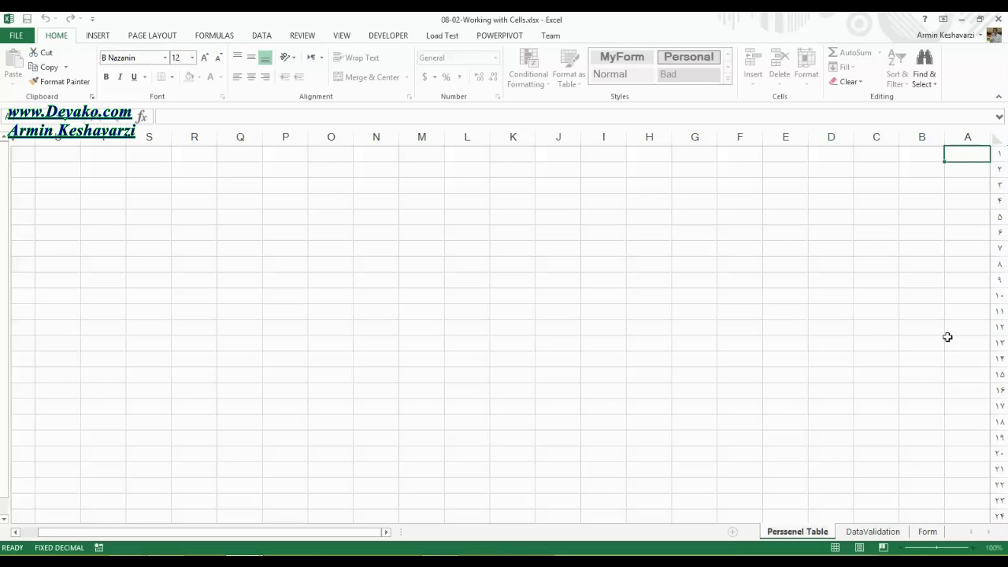
left_click(947, 340)
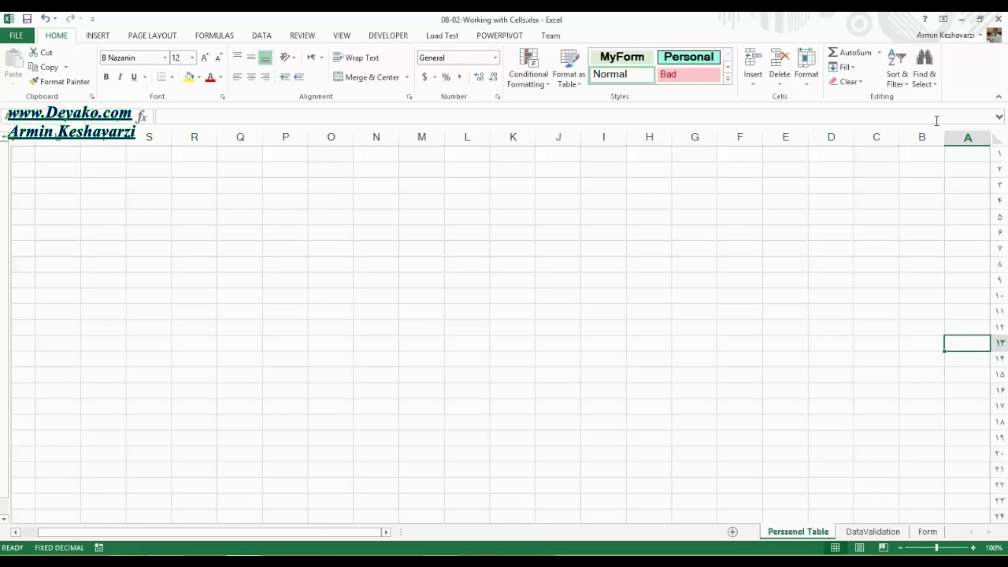
Step: Select the Form sheet's name, cooperation type and unit fields, then return to Perssenel Table
left_click(963, 157)
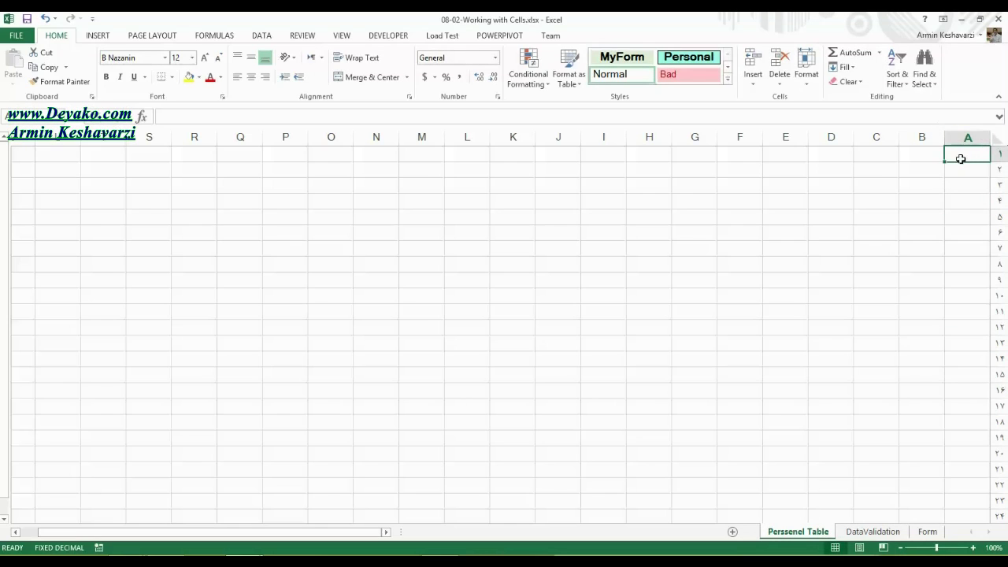
left_click(928, 531)
left_click_drag(884, 345, 706, 385)
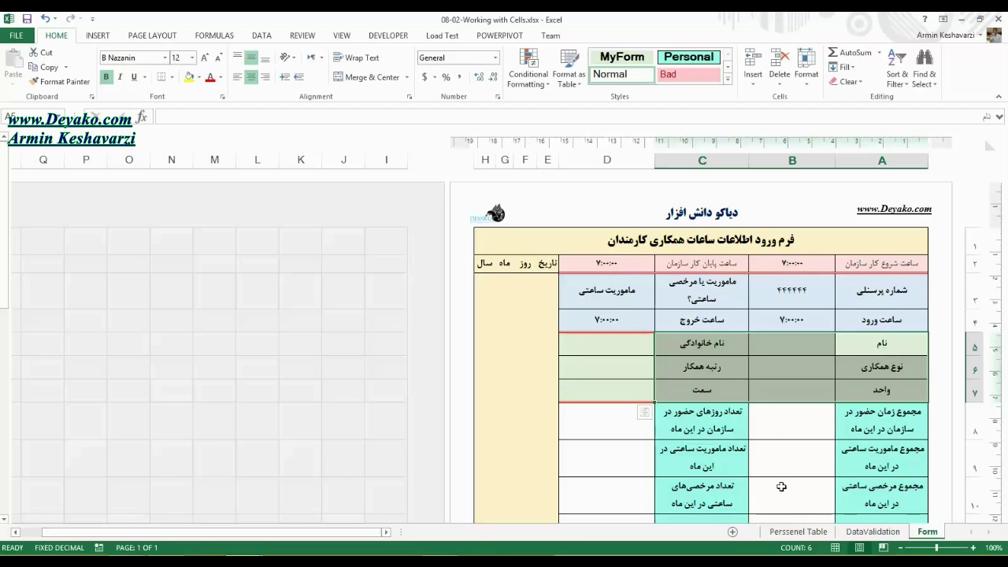
left_click(794, 533)
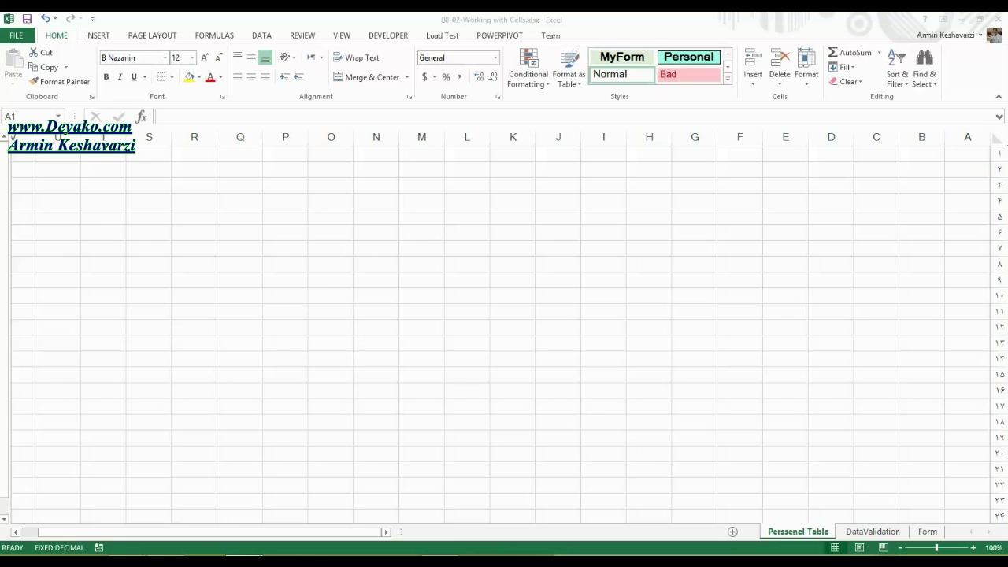
left_click(274, 514)
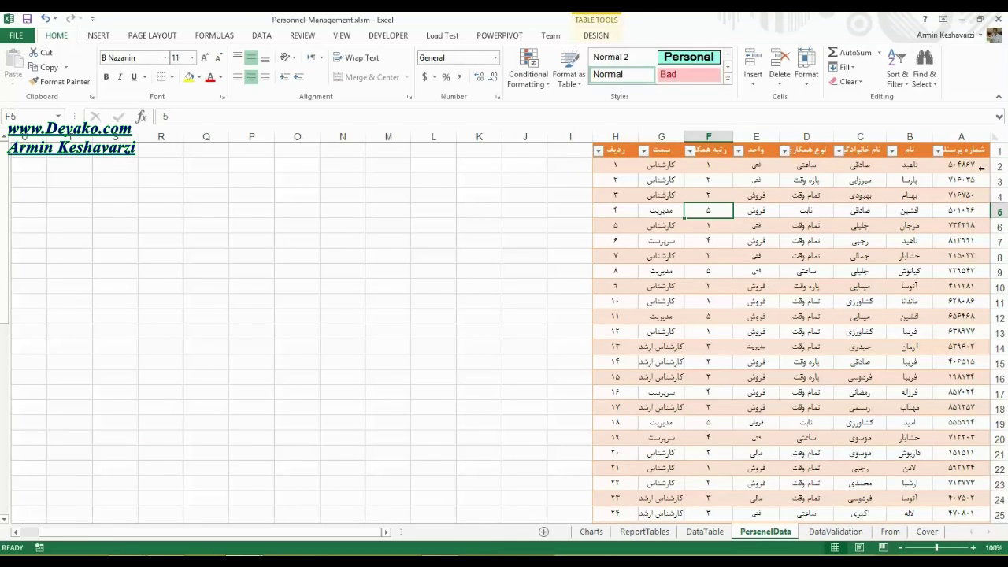
left_click(913, 170)
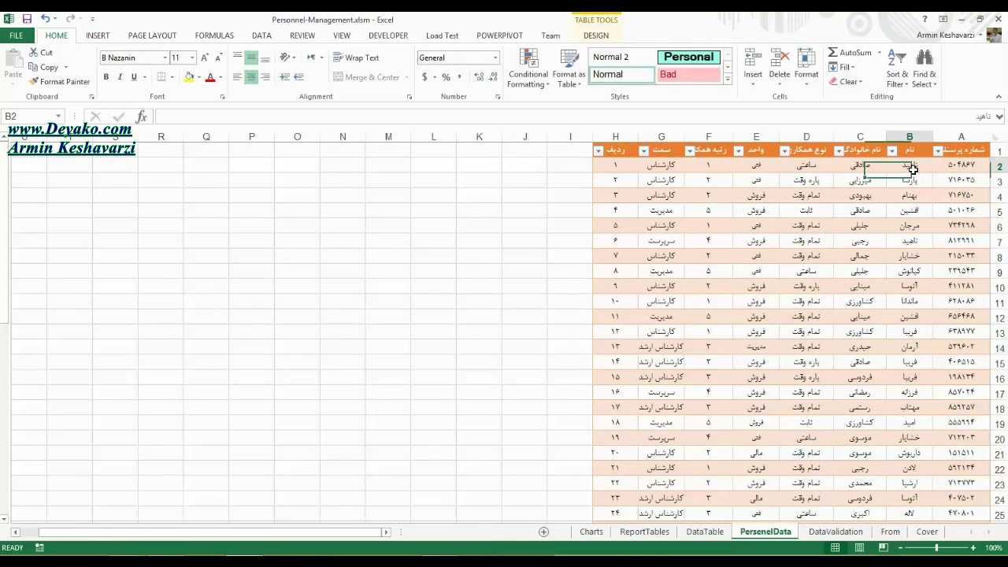
left_click(953, 167)
left_click_drag(901, 167, 858, 165)
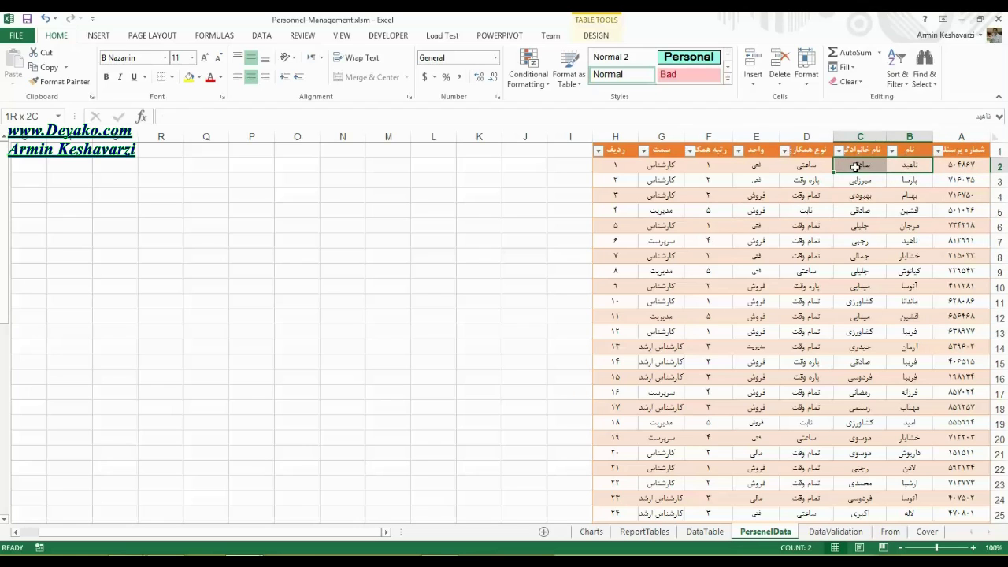
left_click_drag(914, 240, 863, 240)
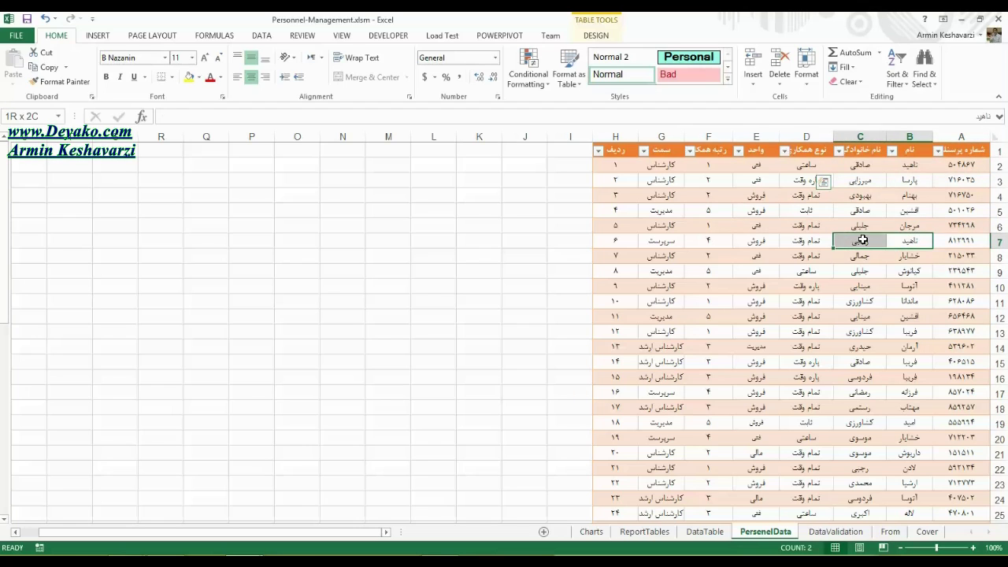
left_click(909, 136)
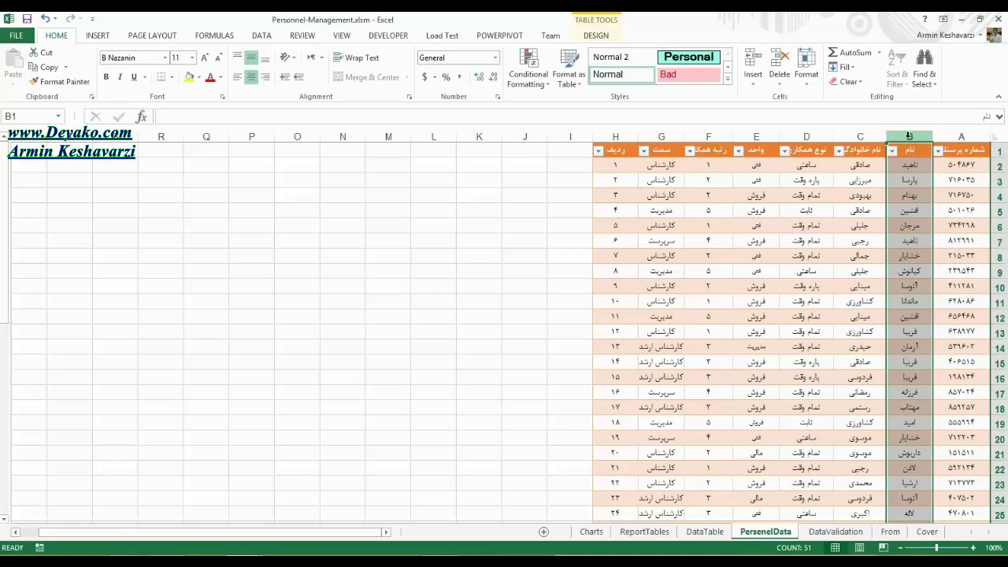
left_click(911, 163)
left_click(914, 237)
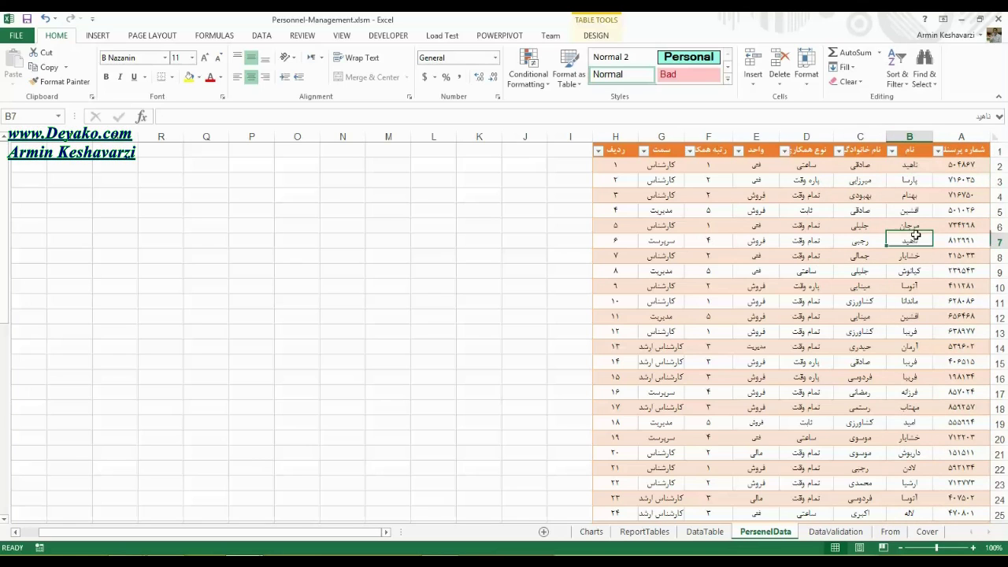
left_click(909, 134)
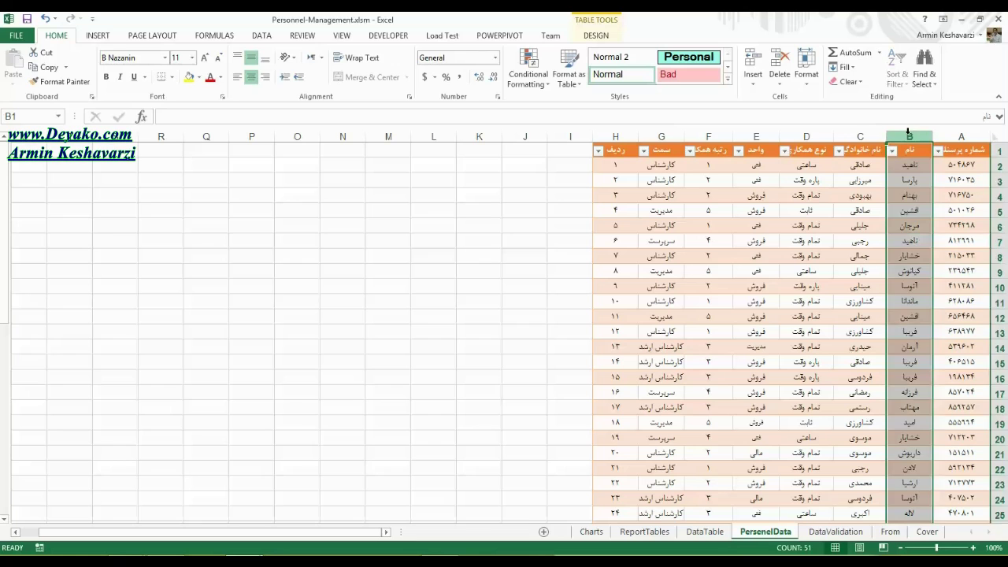
left_click(866, 136)
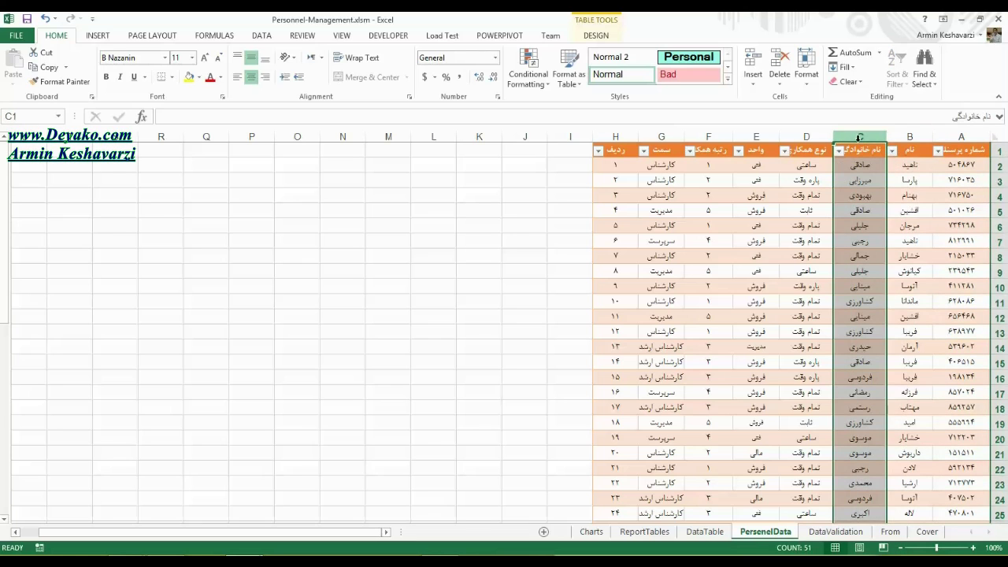
left_click(860, 167)
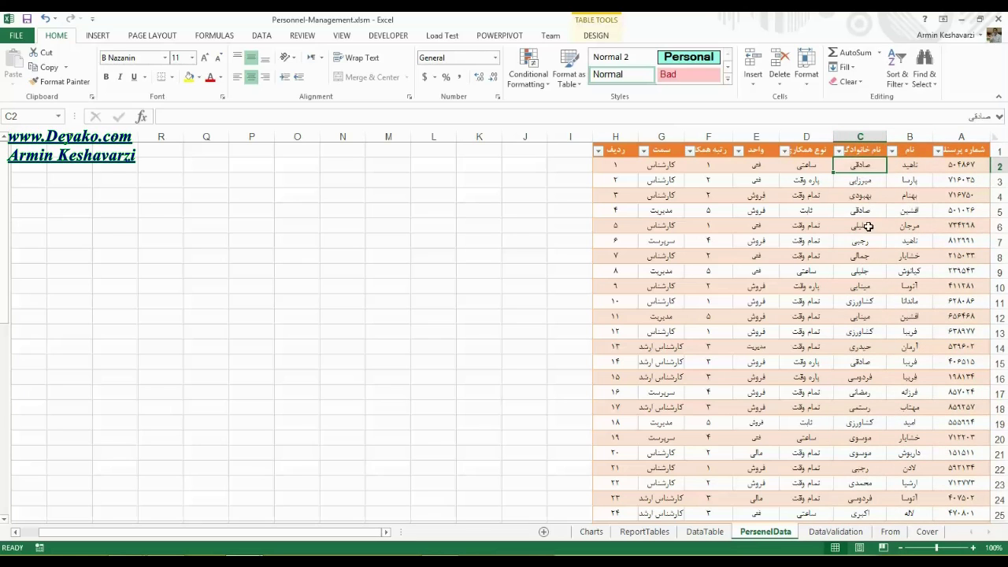
left_click(870, 239)
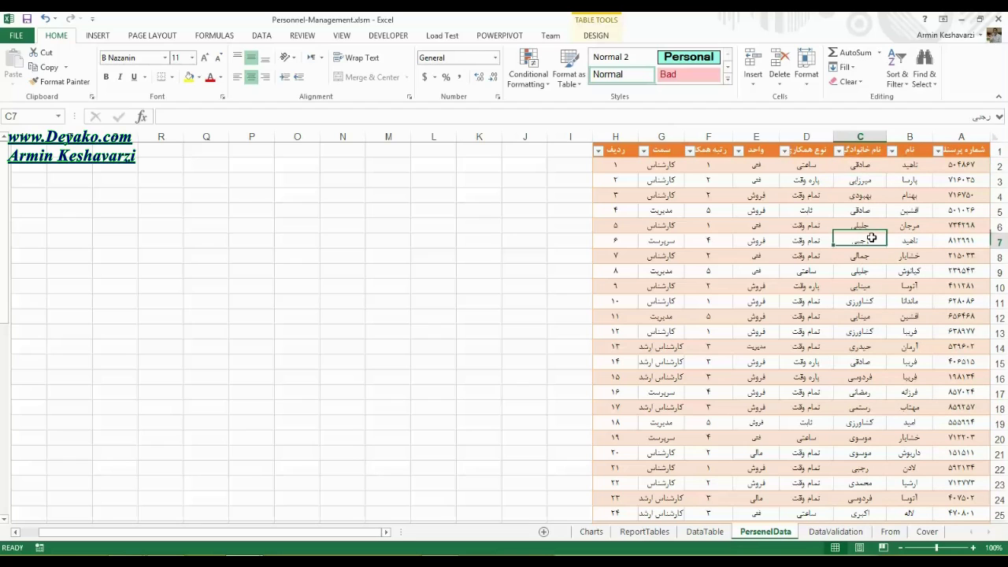
left_click(864, 165)
left_click(873, 237)
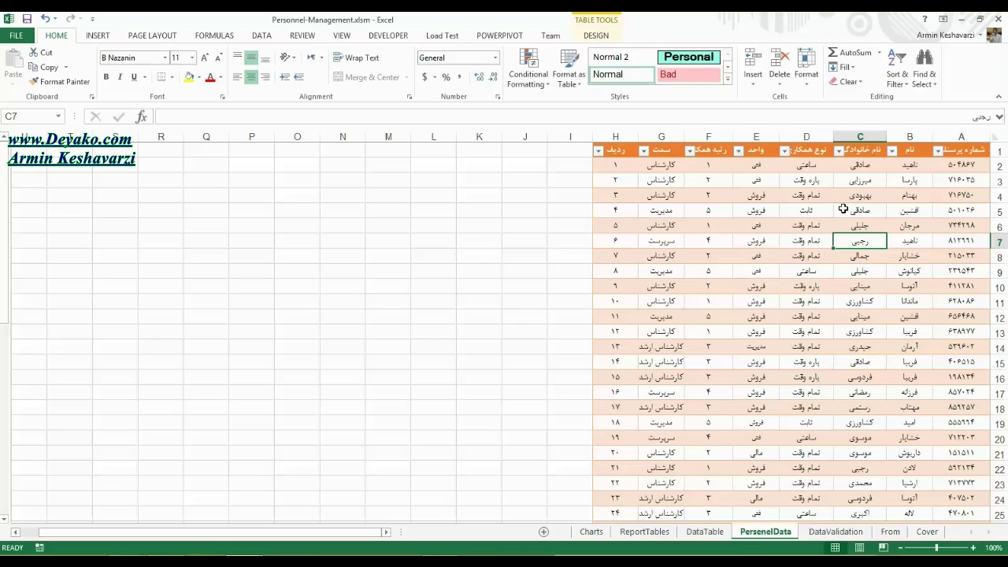
left_click(754, 134)
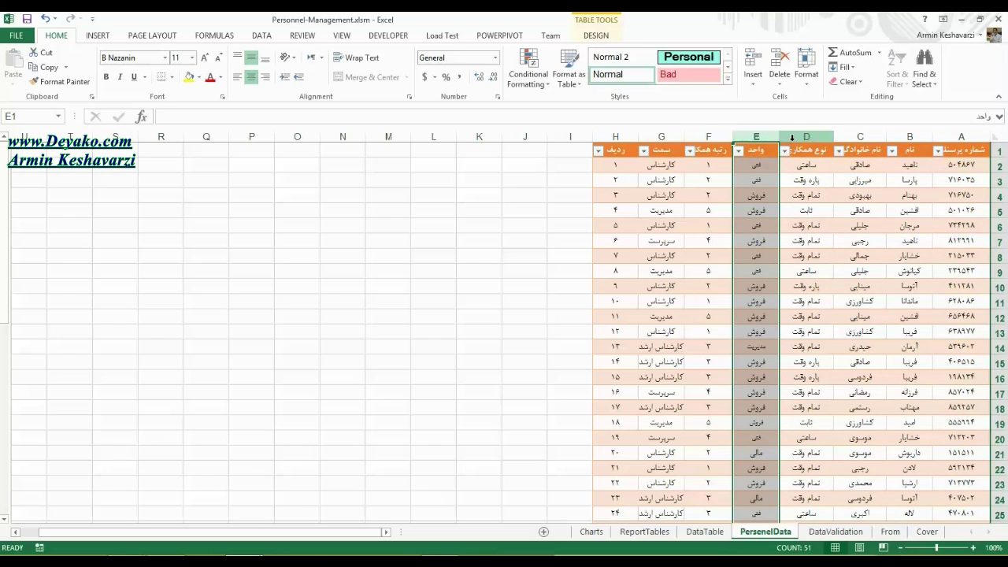
left_click(792, 137)
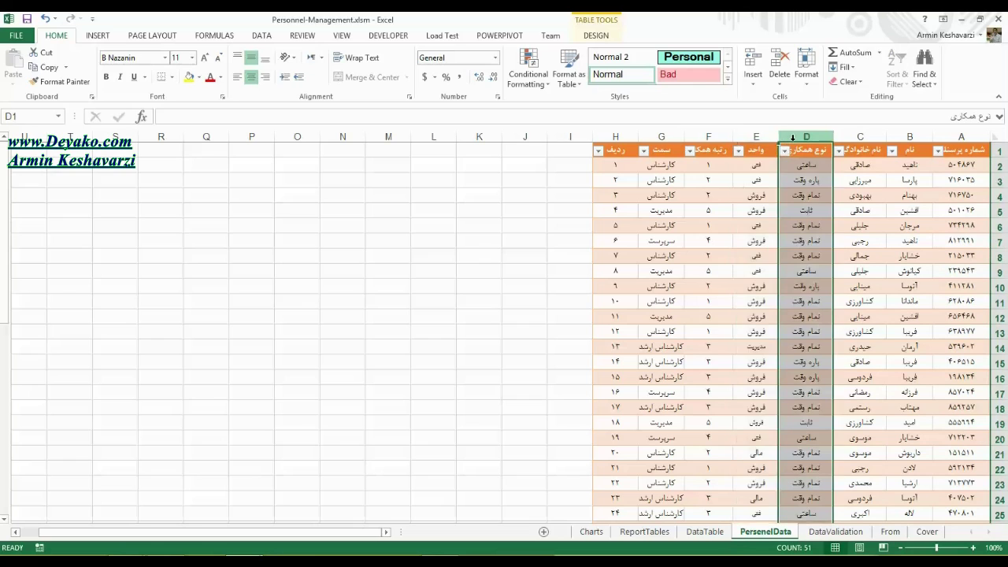
left_click(973, 162)
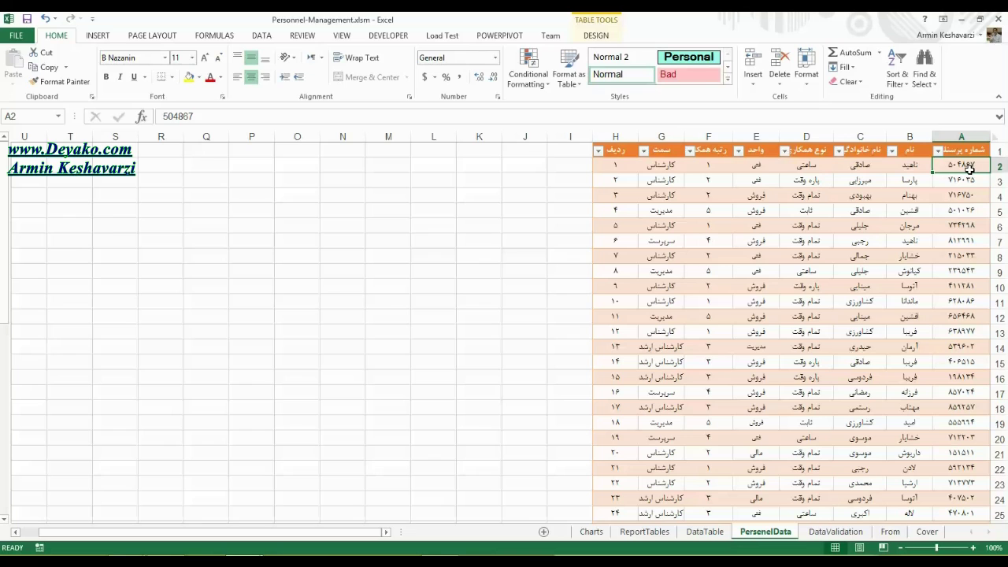
left_click_drag(925, 166, 608, 171)
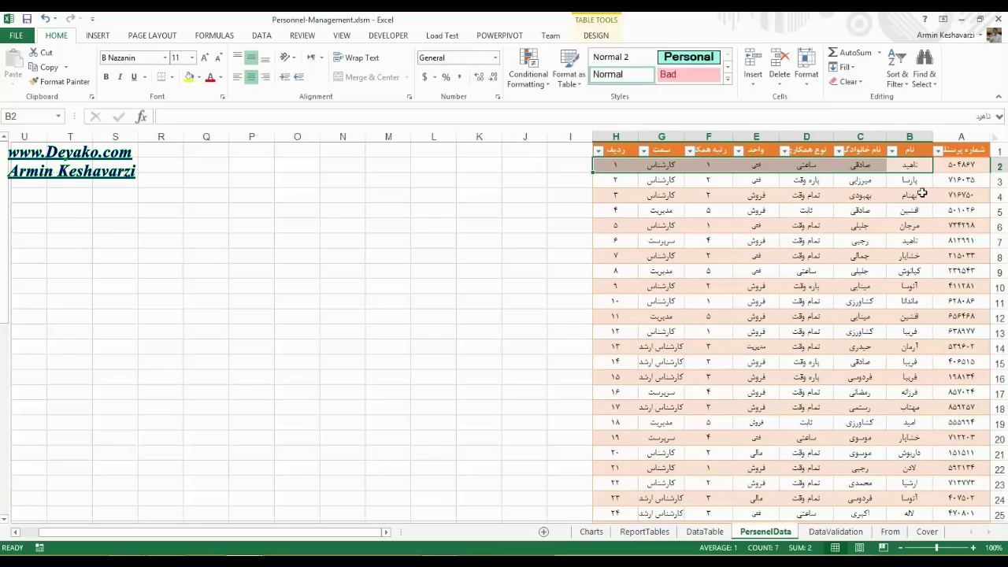
left_click(972, 150)
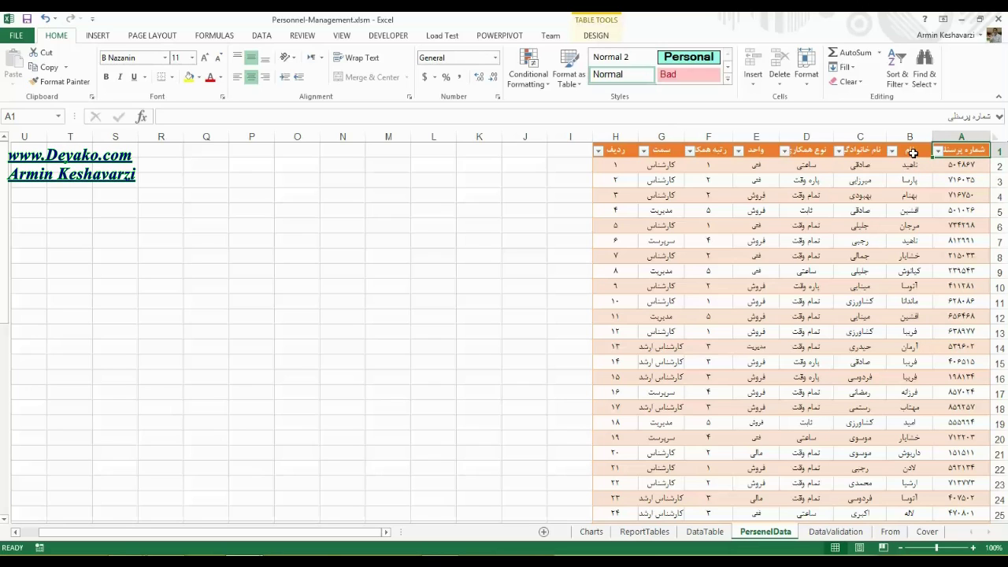
left_click(913, 153)
left_click(861, 149)
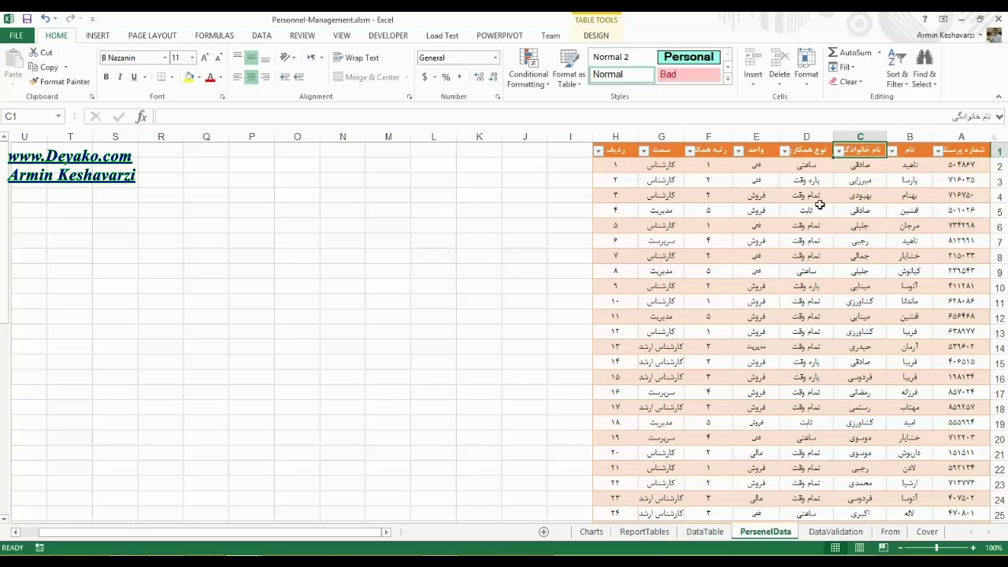
left_click(806, 152)
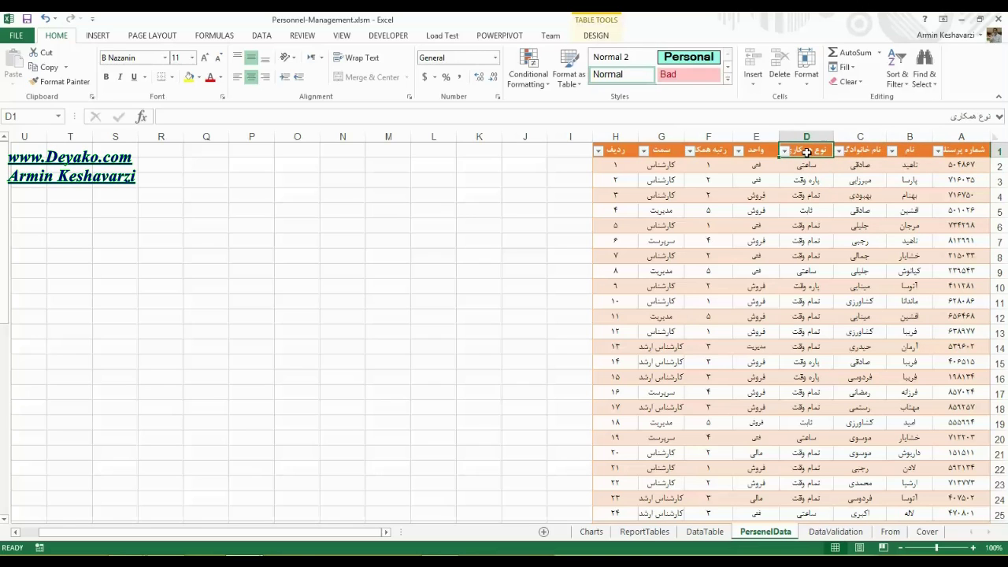
left_click(803, 166)
left_click(801, 181)
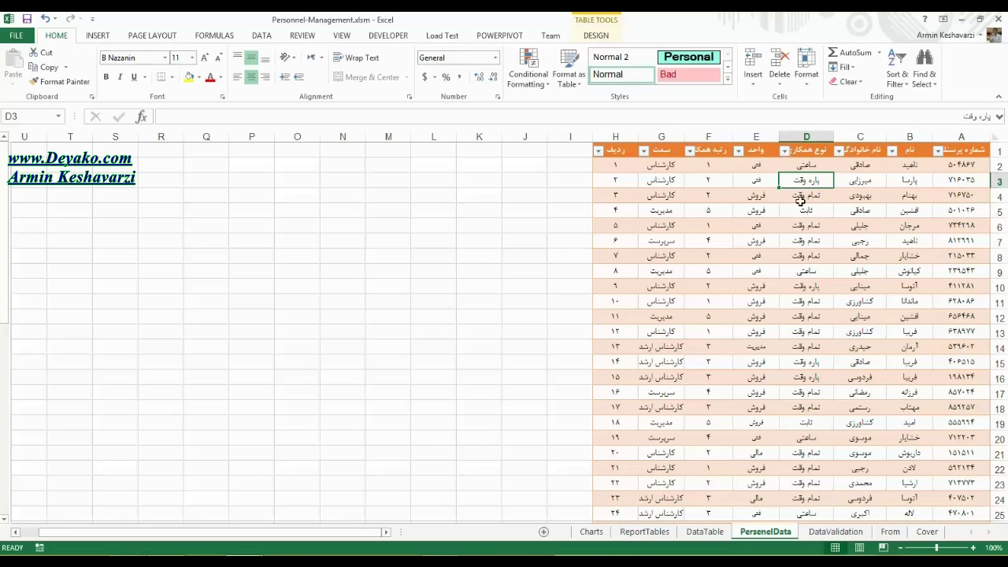
left_click(801, 199)
left_click(755, 152)
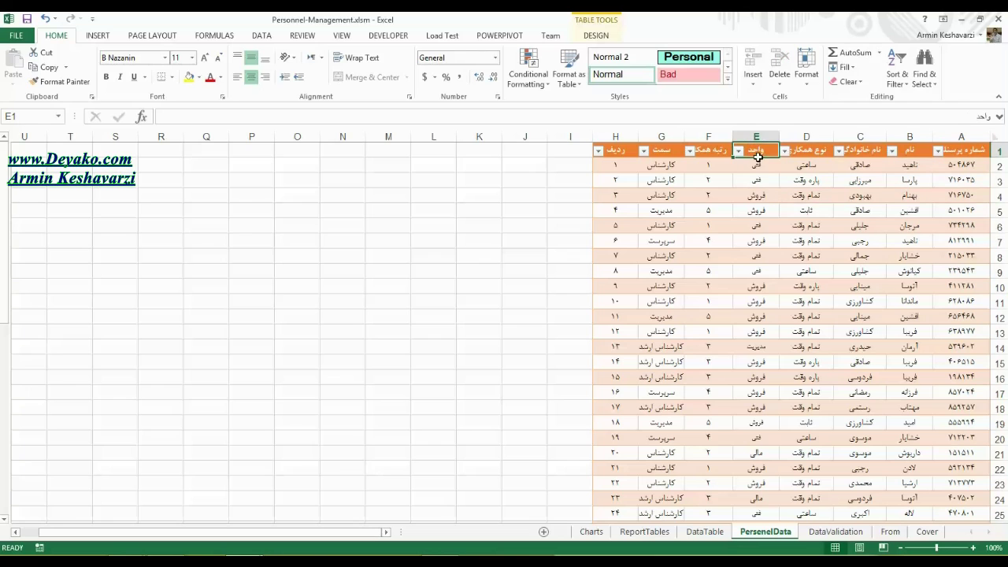
left_click(762, 168)
left_click(763, 186)
left_click(760, 197)
left_click(770, 243)
left_click(771, 289)
left_click(709, 165)
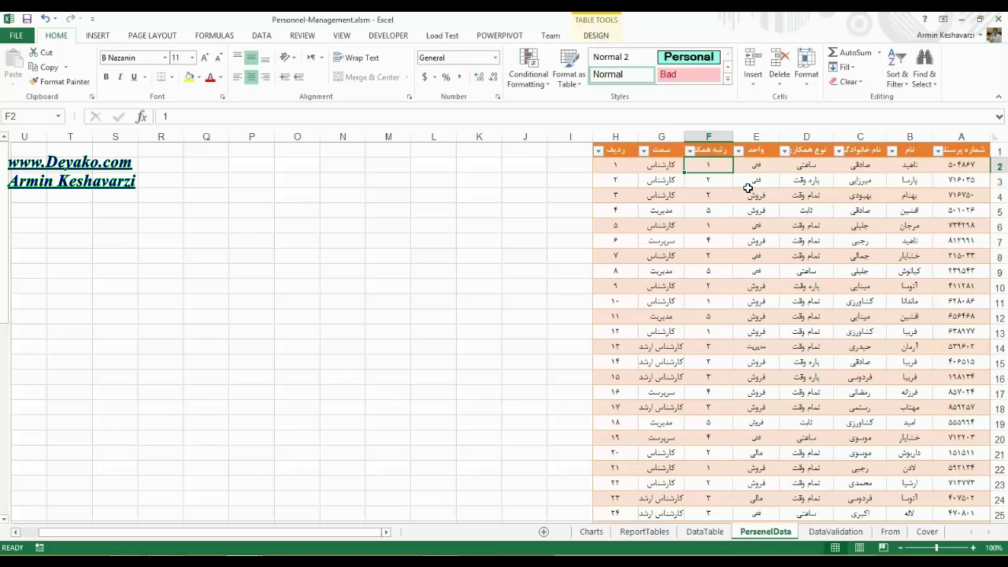
left_click(662, 164)
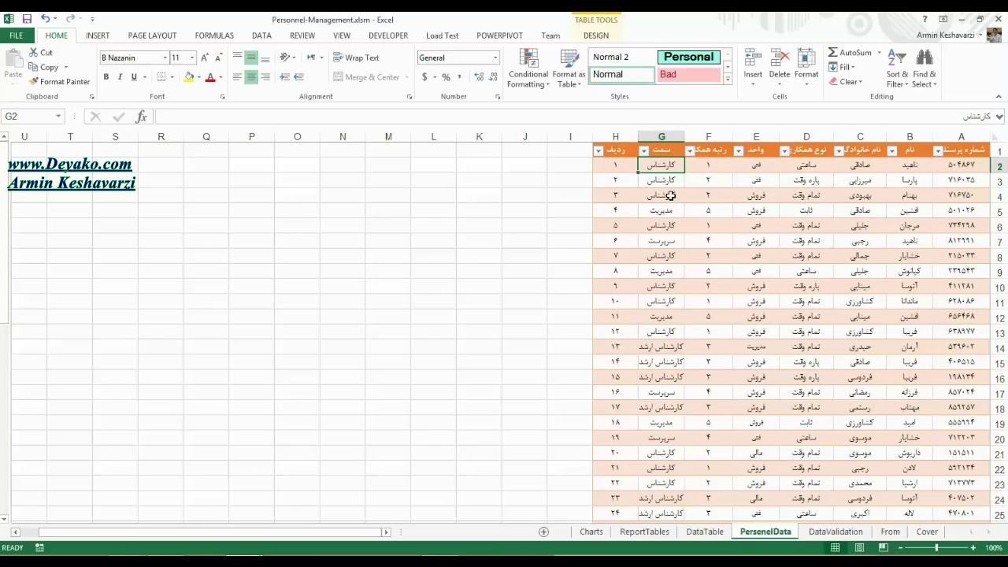
left_click(666, 212)
left_click(668, 256)
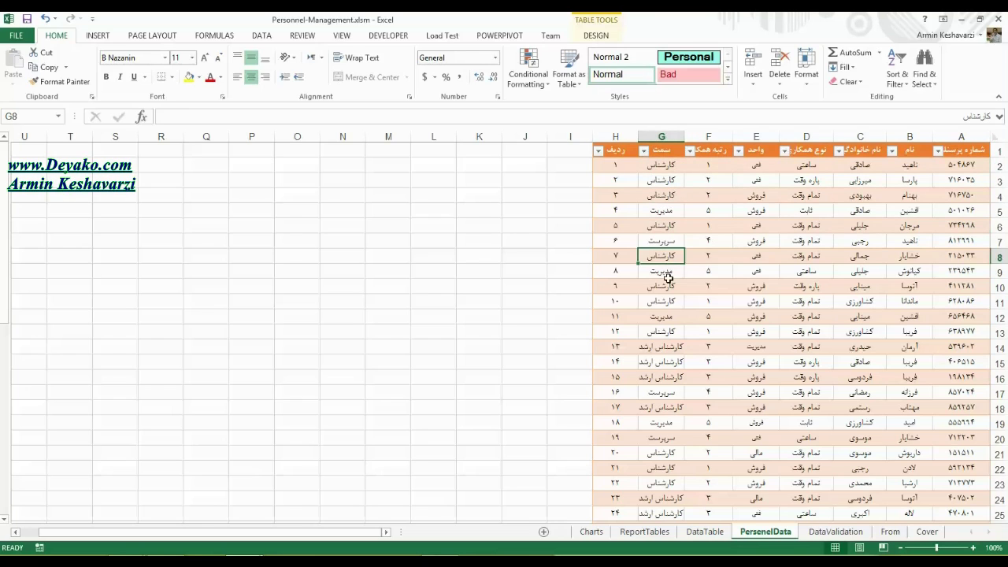
left_click(623, 145)
left_click(623, 144)
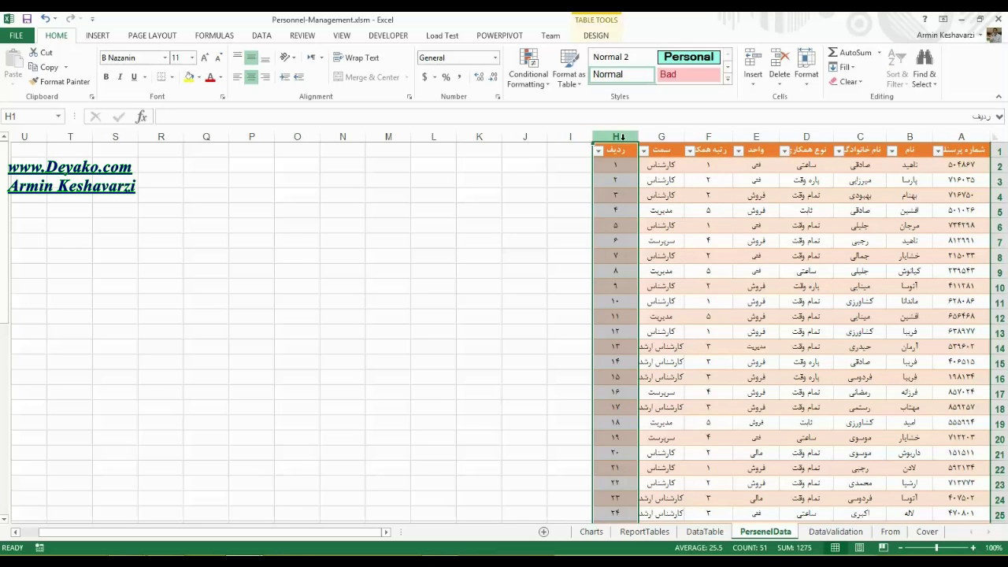
mouse_move(4, 206)
left_mouse_down()
mouse_move(6, 228)
mouse_move(5, 206)
left_mouse_up()
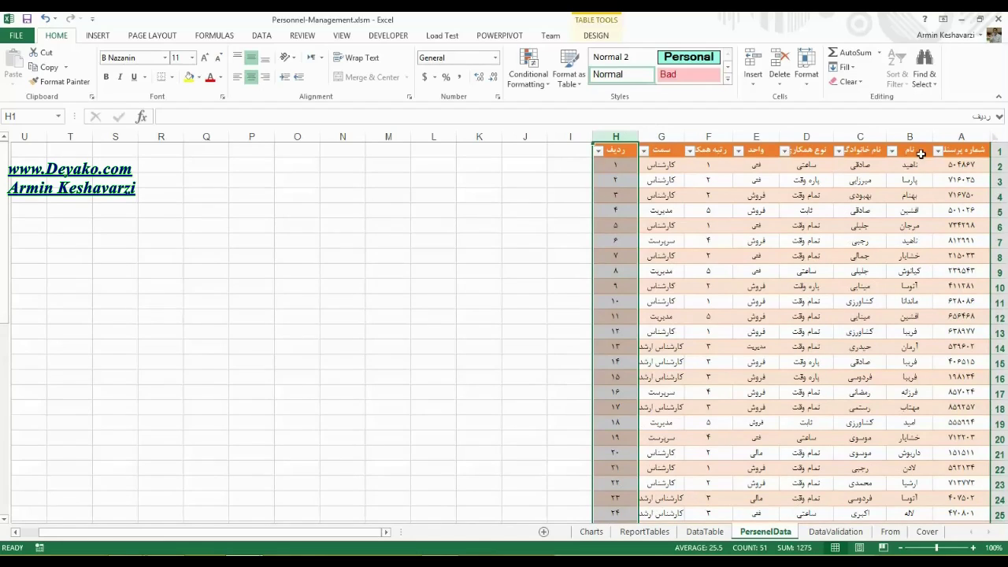
left_click(979, 137)
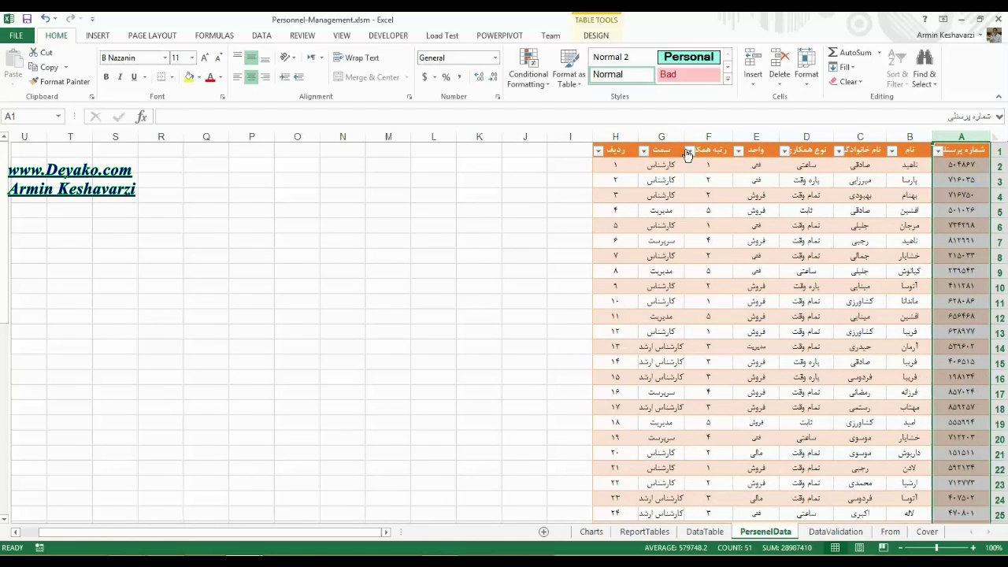
left_click(623, 144)
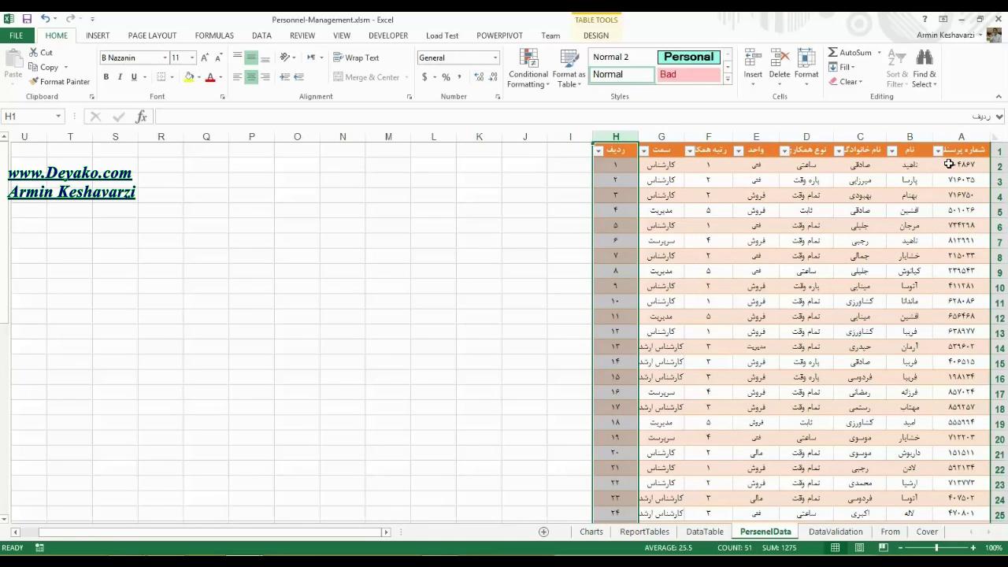
left_click(952, 163)
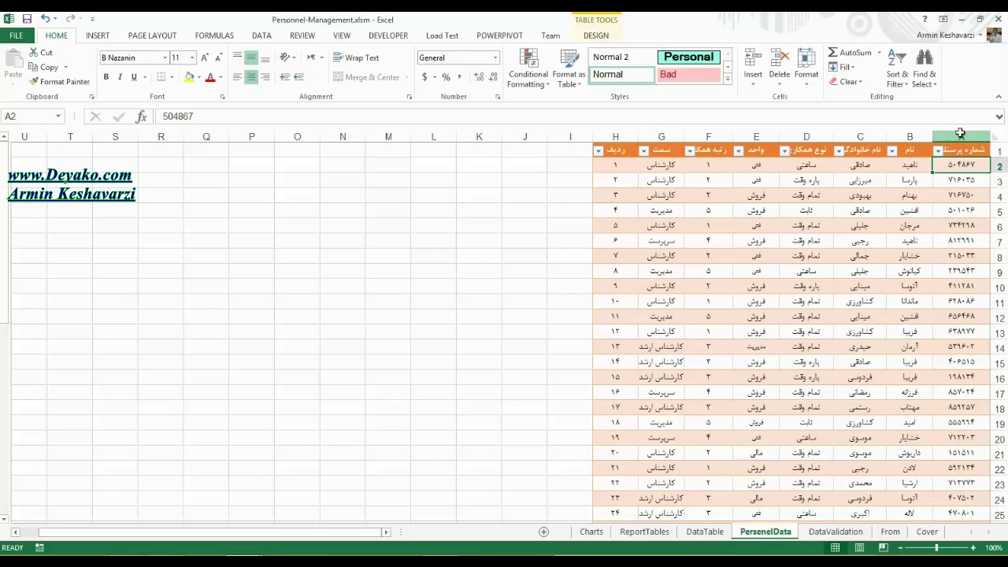
left_click(960, 132)
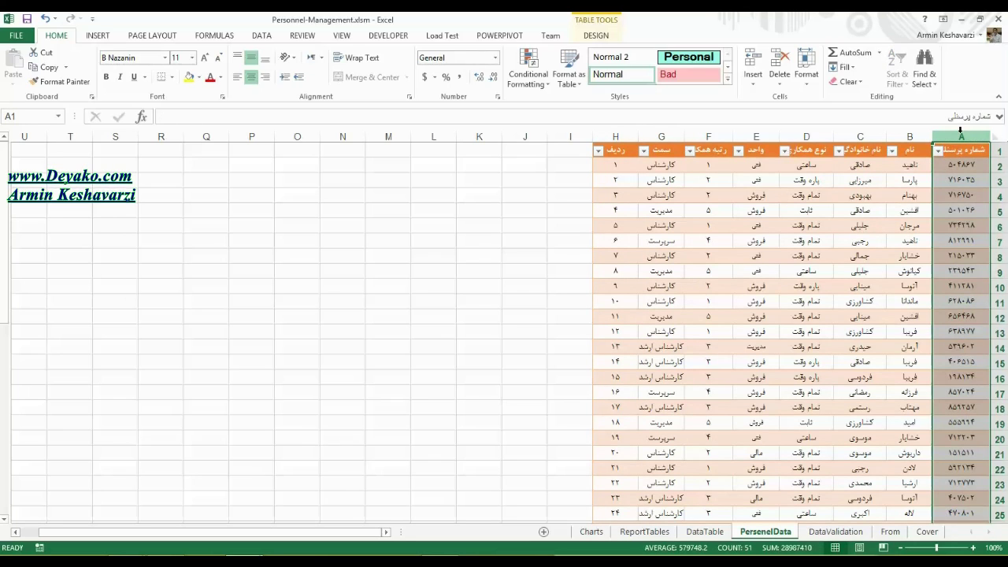
left_click(619, 137)
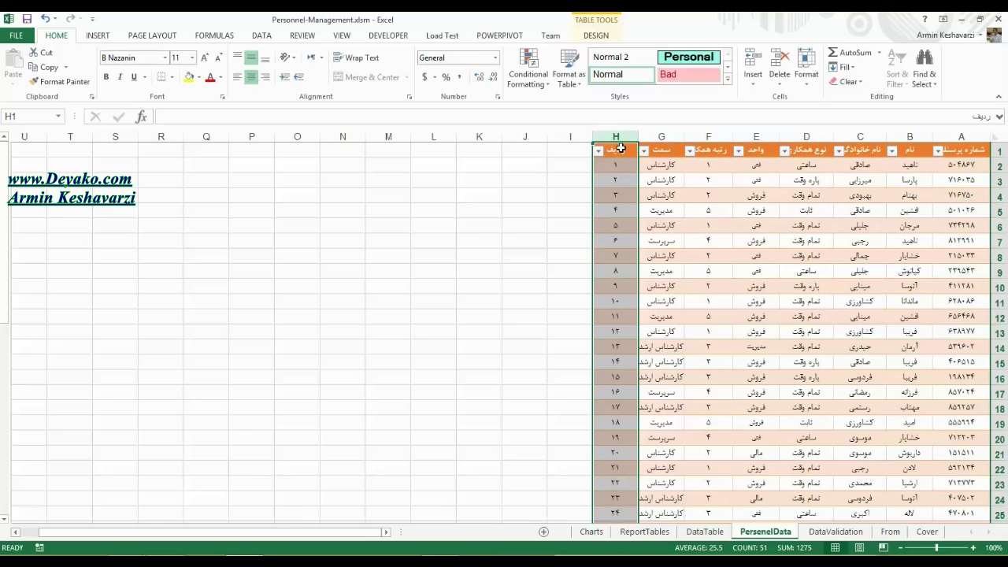
left_click(621, 167)
mouse_move(628, 186)
left_mouse_down()
mouse_move(611, 520)
mouse_move(611, 486)
left_mouse_up()
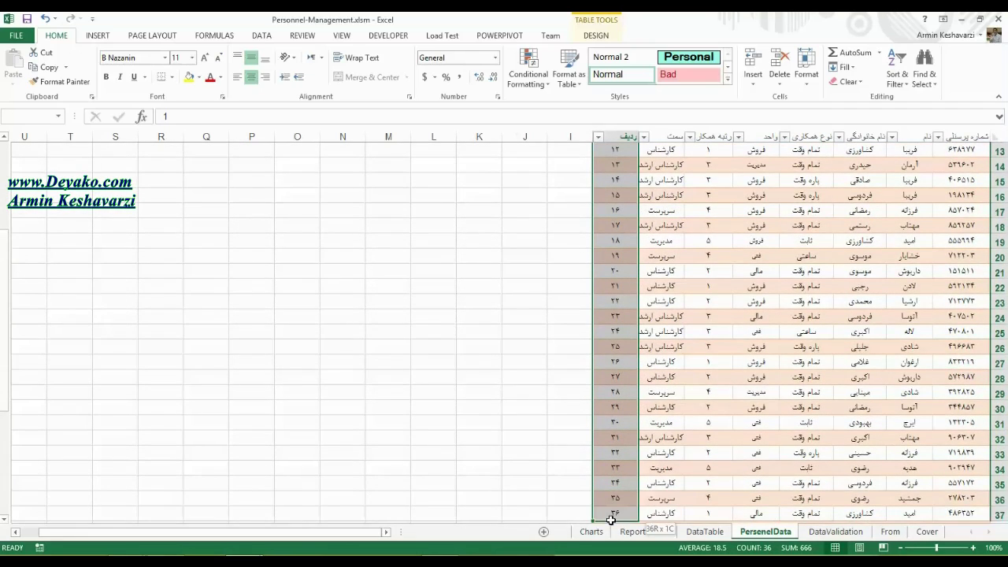
left_click_drag(611, 486, 630, 520)
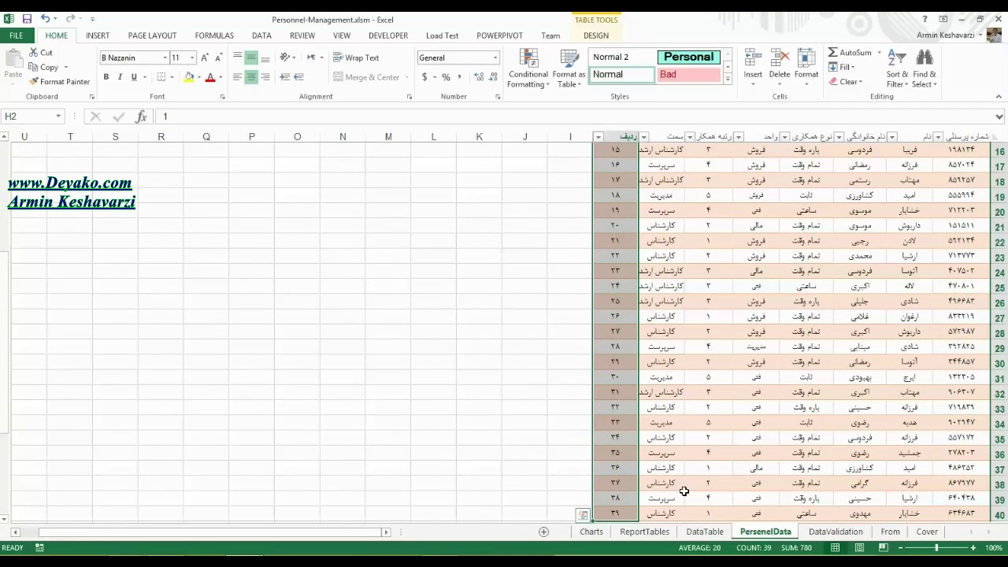
left_click(705, 532)
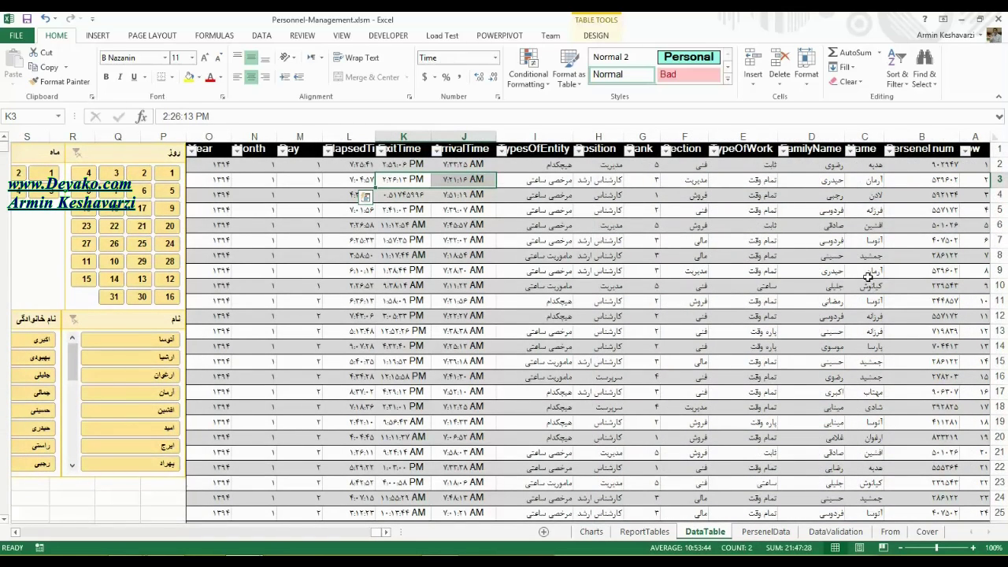
left_click(926, 165)
key("Down")
key("Down")
key("Down")
key("Down")
key("Down")
key("Down")
key("Down")
key("Down")
left_click(906, 358)
left_click(903, 424)
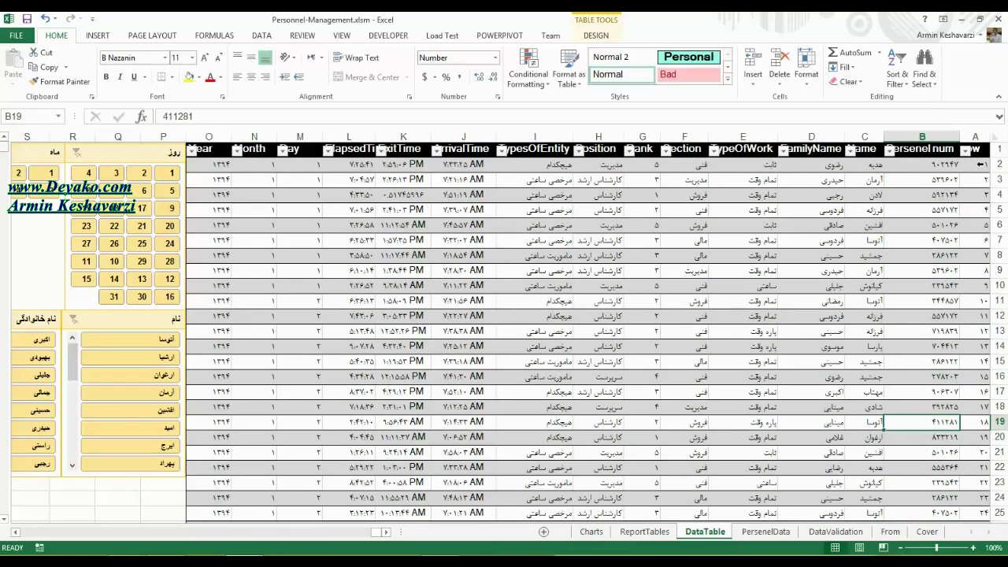
left_click(982, 164)
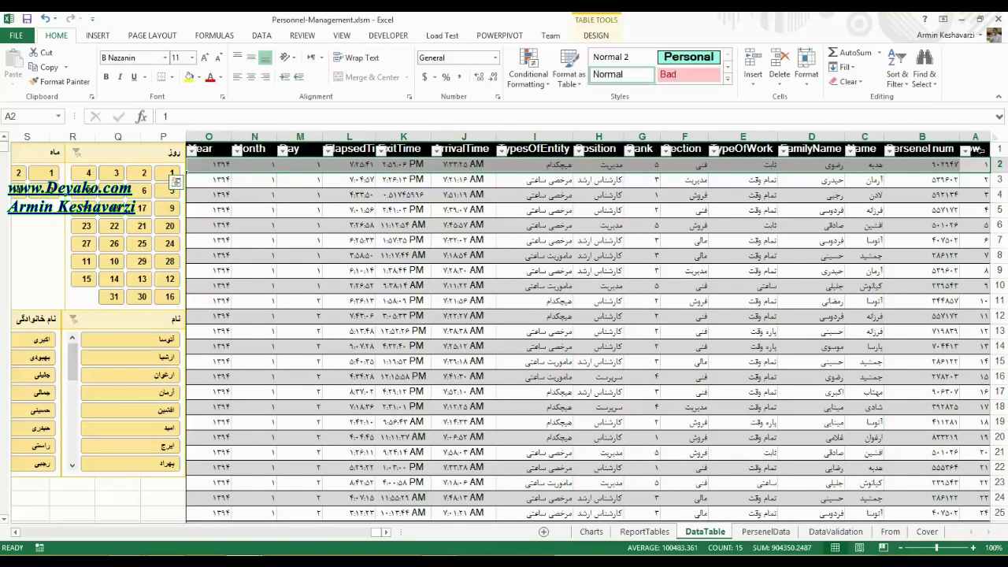
left_click(977, 136)
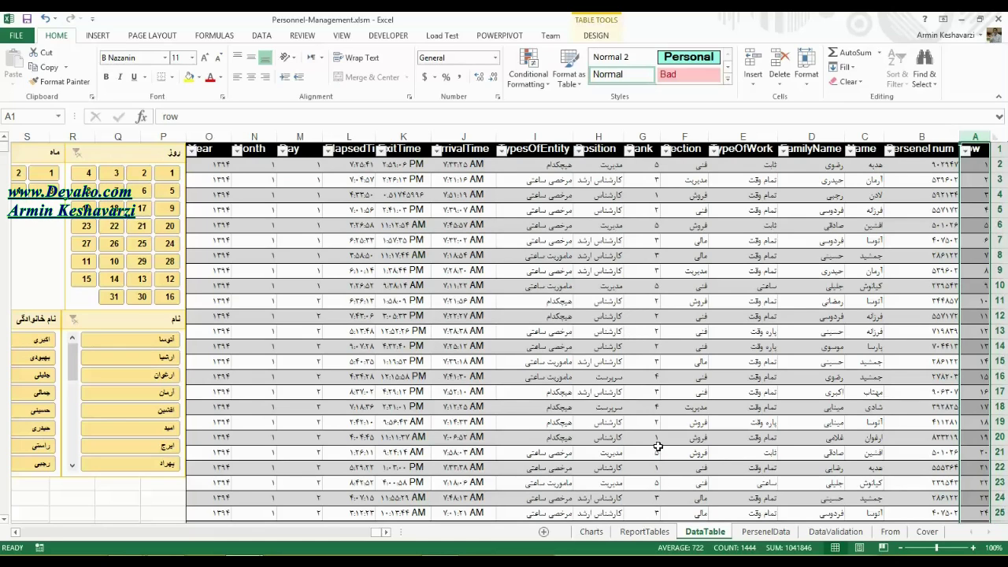
left_click(764, 532)
left_click_drag(806, 226, 962, 157)
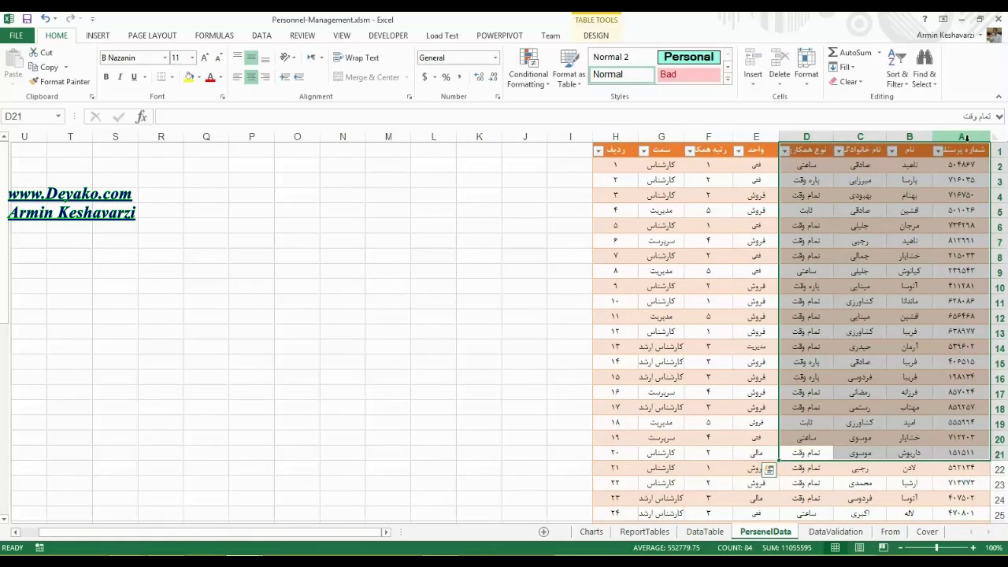
Step: Copy the personnel header row A1:H1 and paste it as values only into Perssenel Table
left_click(966, 145)
left_click(968, 150)
left_click_drag(968, 150, 601, 150)
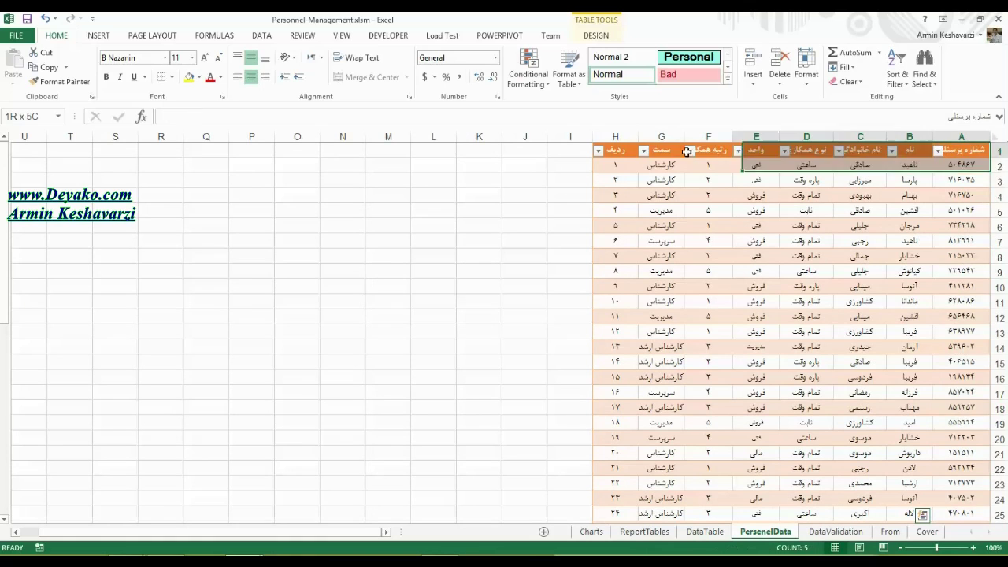
key("ctrl+c")
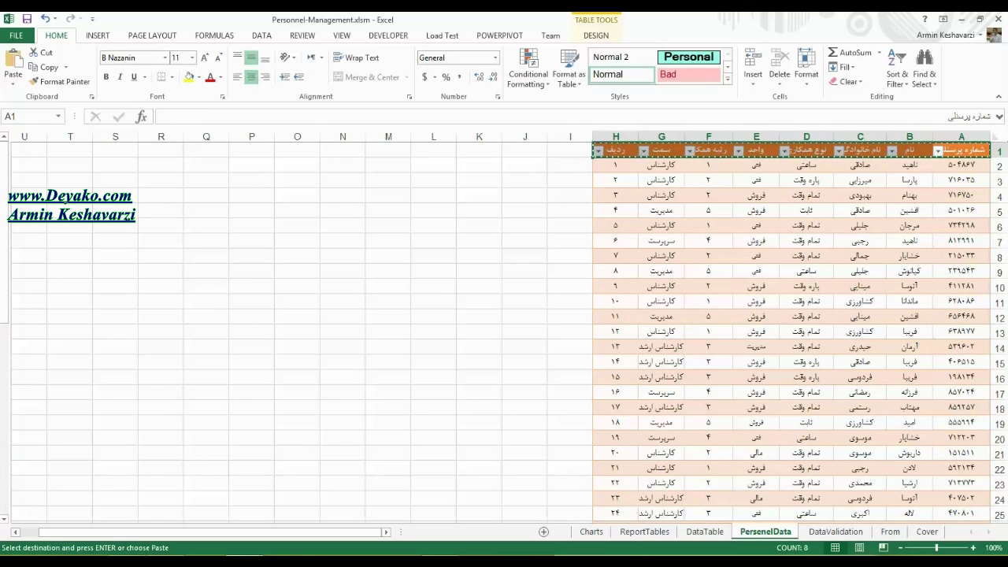
left_click(210, 518)
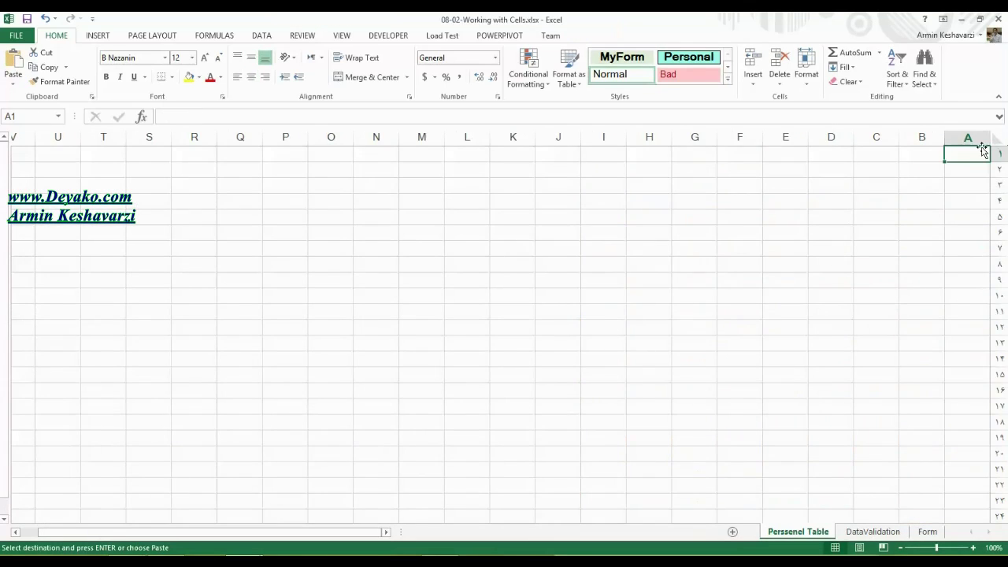
key("ctrl+v")
left_click(605, 175)
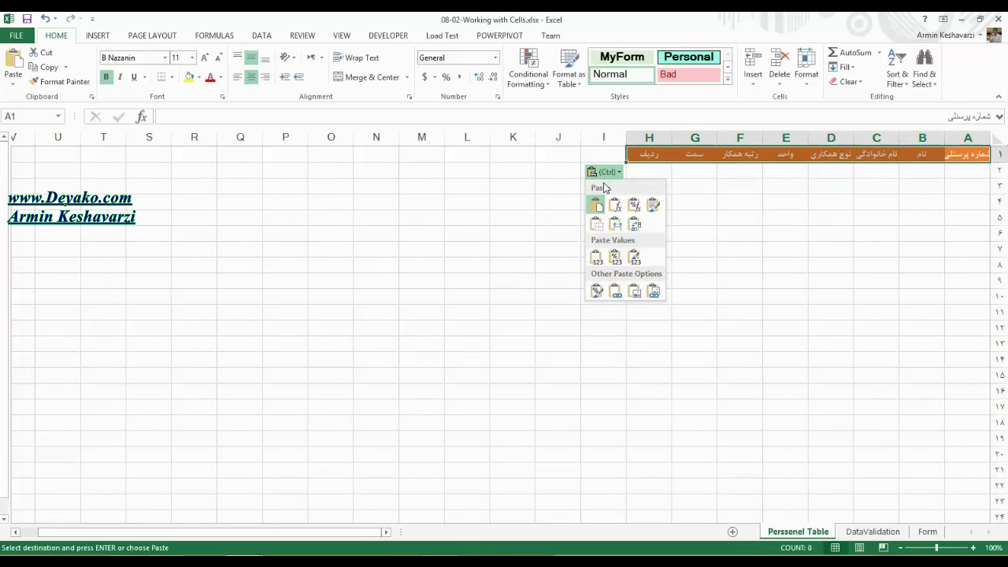
left_click(596, 257)
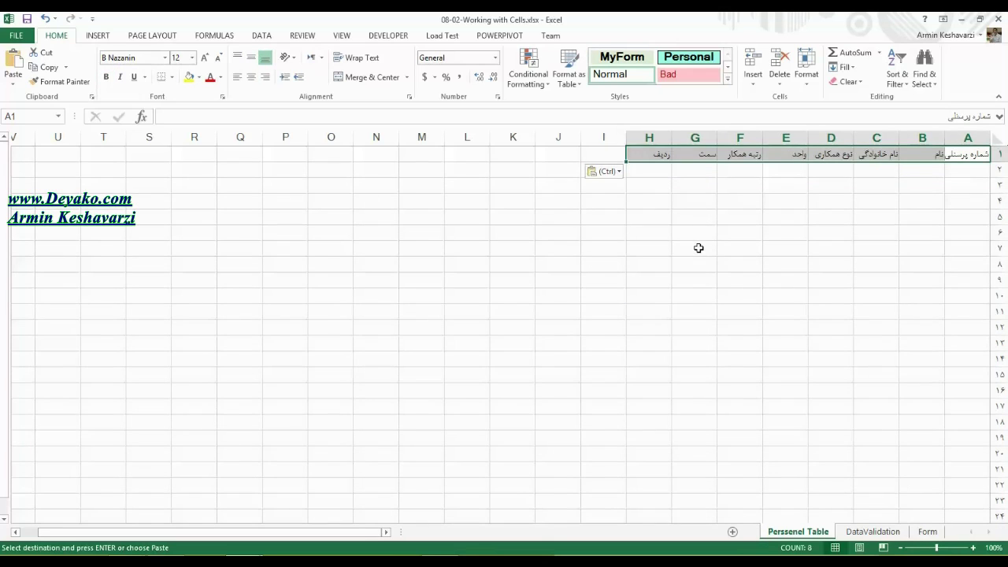
Step: Set columns A–H to width 15 and centre the header text vertically and horizontally
left_click(972, 167)
left_click_drag(968, 137, 623, 134)
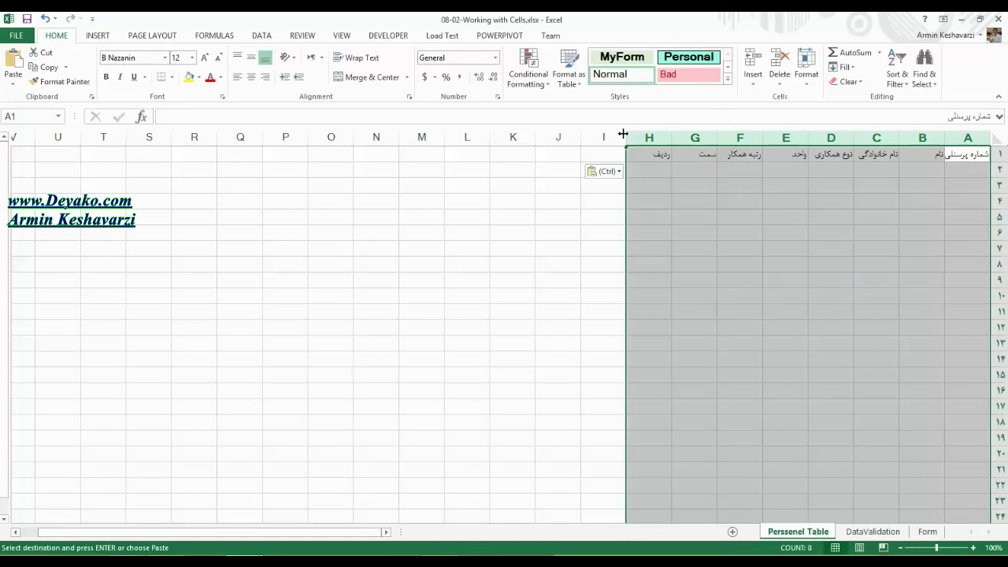
double_click(623, 134)
left_click_drag(743, 138, 683, 140)
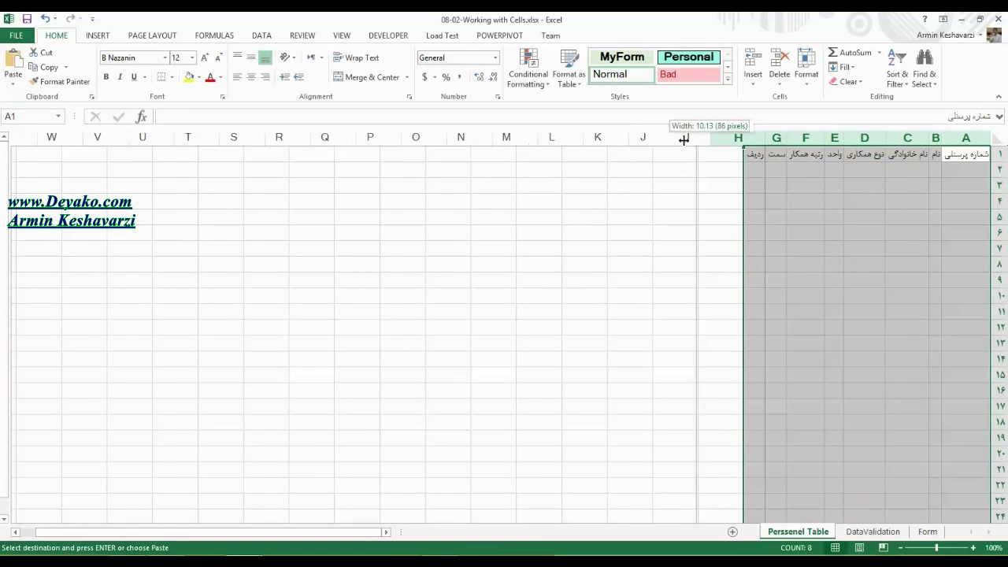
left_click_drag(333, 138, 361, 139)
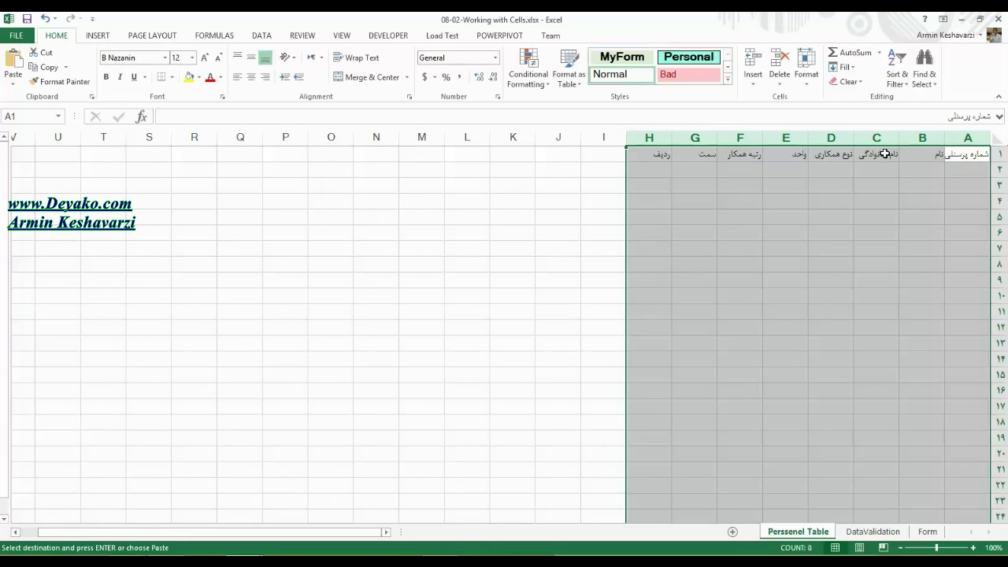
left_click(251, 57)
left_click(251, 77)
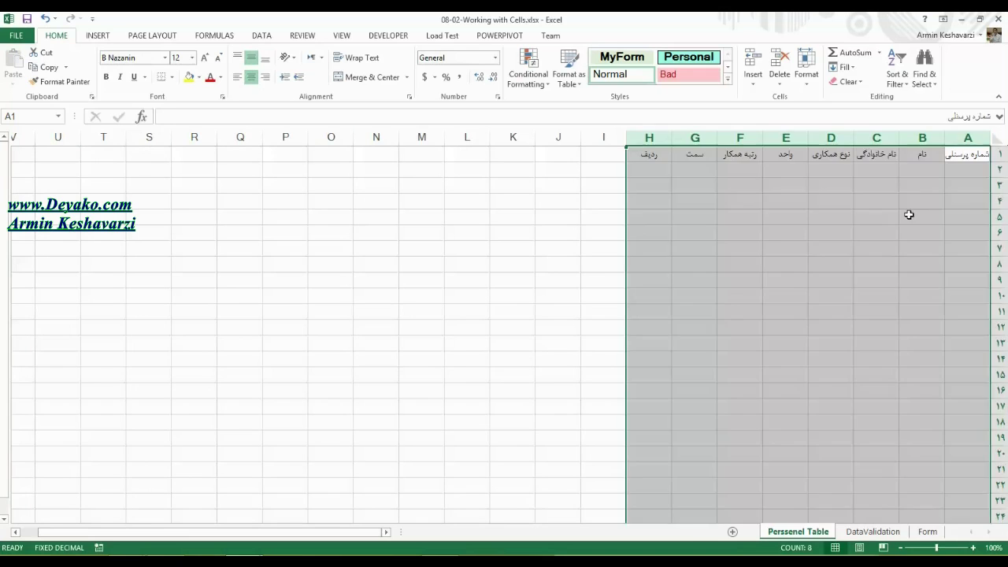
Step: Select the headers plus one empty row, range A1:H2
left_click(910, 214)
mouse_move(977, 156)
left_mouse_down()
mouse_move(667, 413)
mouse_move(643, 171)
left_mouse_up()
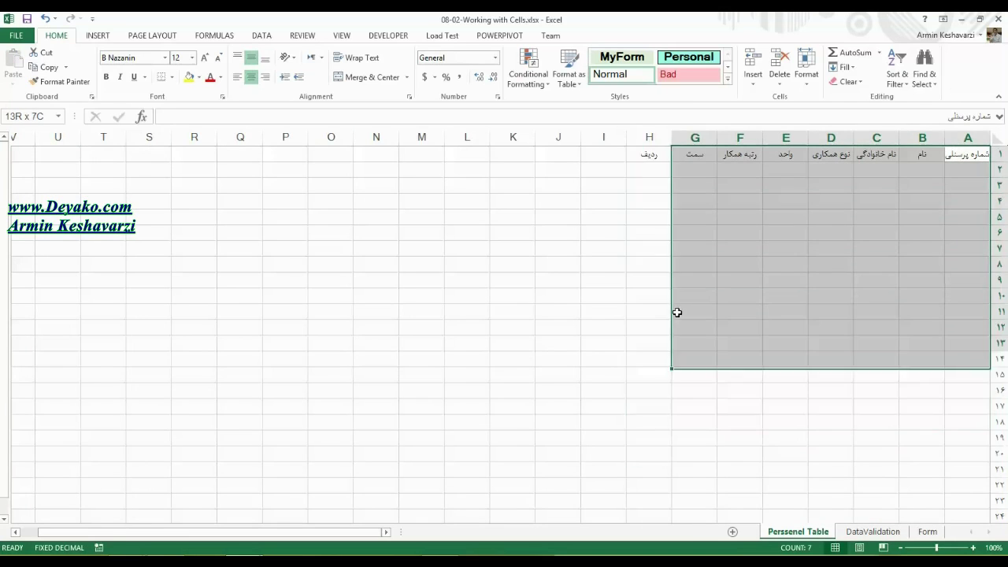
left_click_drag(644, 164, 648, 155)
left_click(648, 172)
left_click_drag(962, 154, 643, 165)
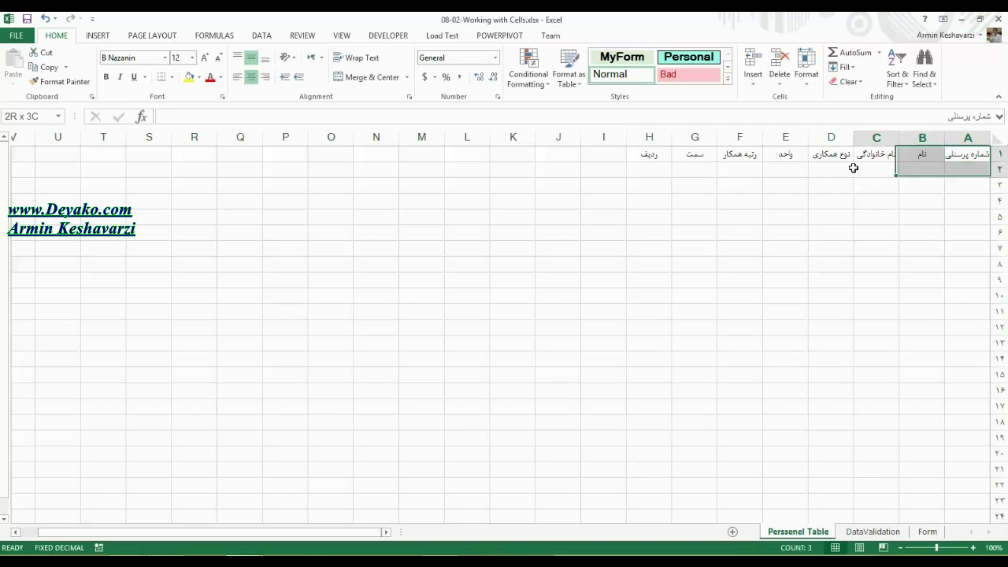
left_click(95, 36)
Step: Create a table over A1:H2 with 'My table has headers' left unchecked
left_click(105, 69)
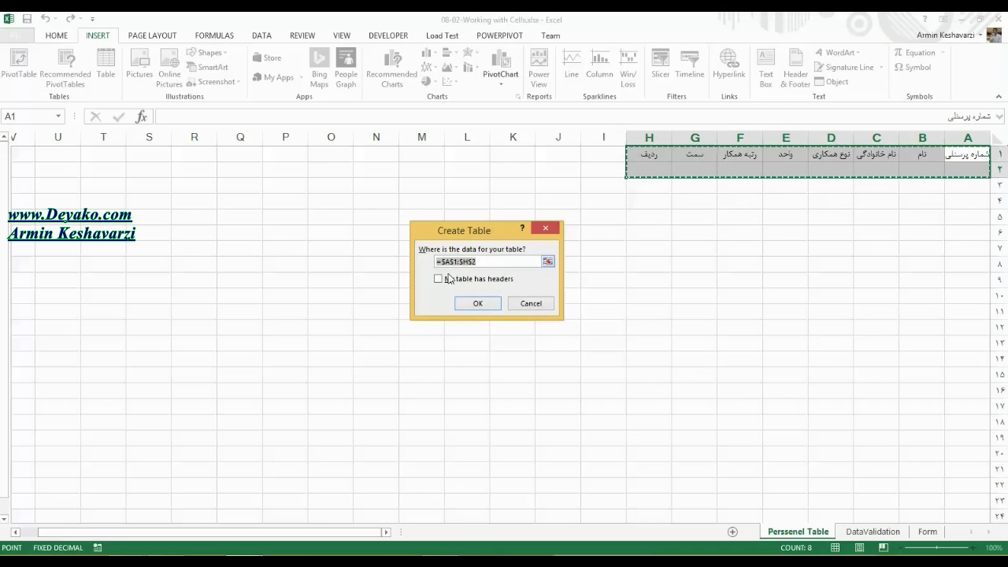
left_click(473, 304)
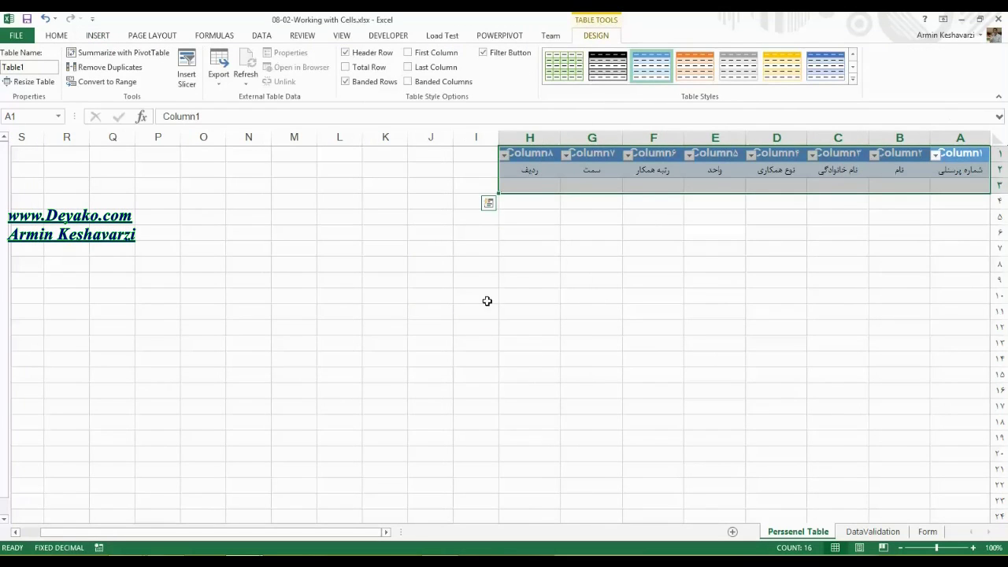
left_click(860, 182)
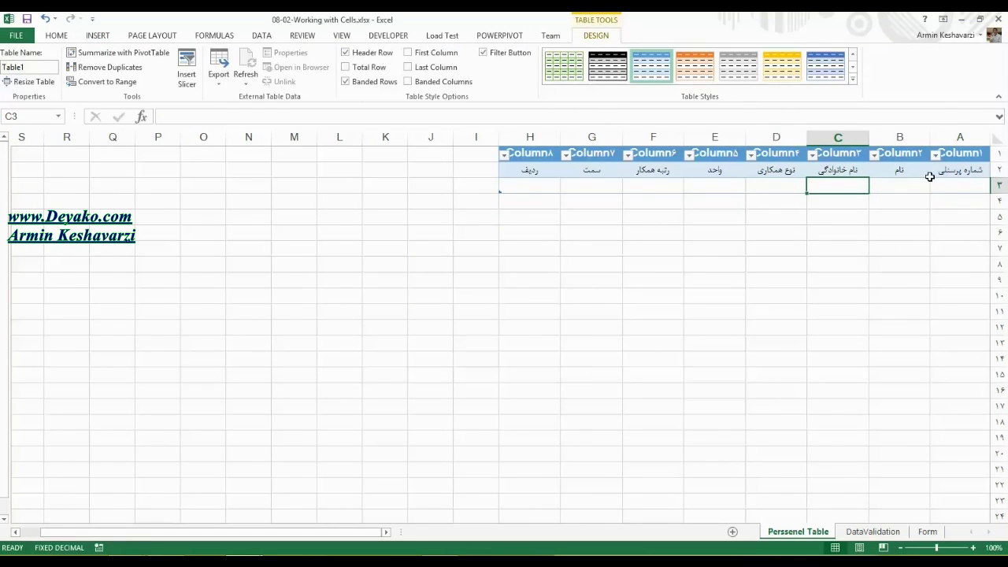
Step: Check the cells of the table's empty row, then select the row of Persian titles
left_click(967, 183)
left_click(895, 185)
left_click(839, 186)
left_click(792, 186)
left_click(654, 186)
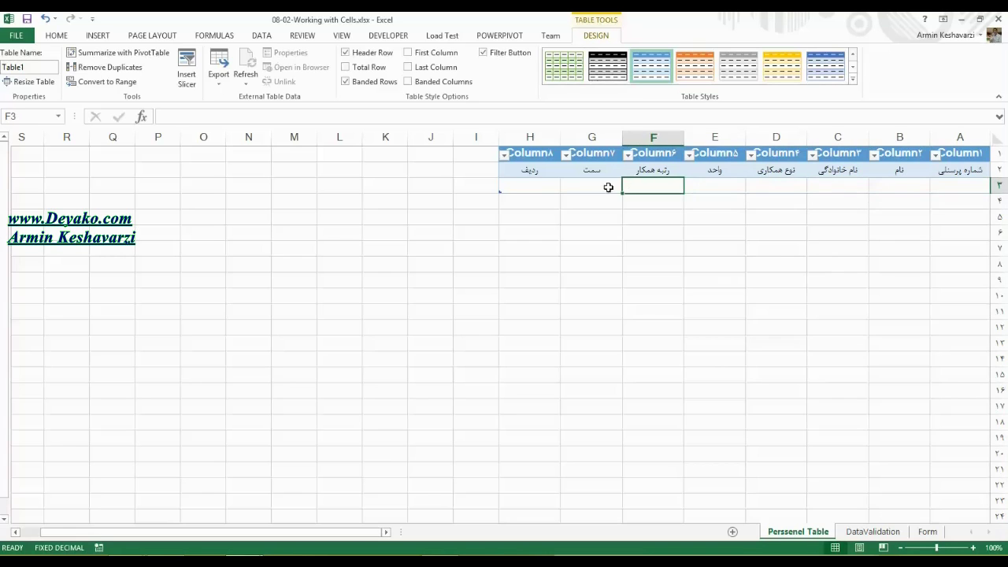
left_click(552, 184)
left_click_drag(534, 168, 942, 163)
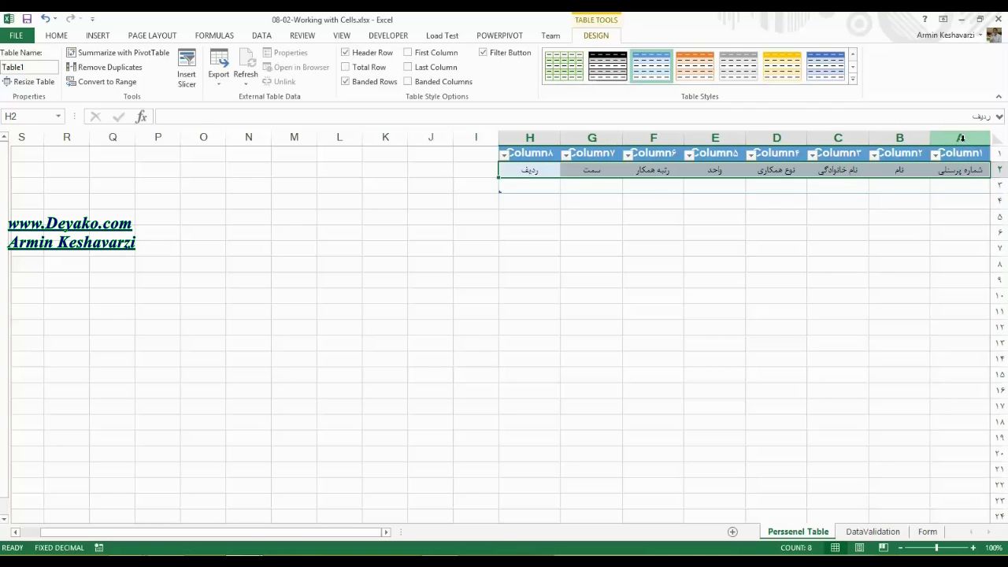
Step: Select the field labels in row 2, try dragging them over the headers, then undo
left_click(961, 138)
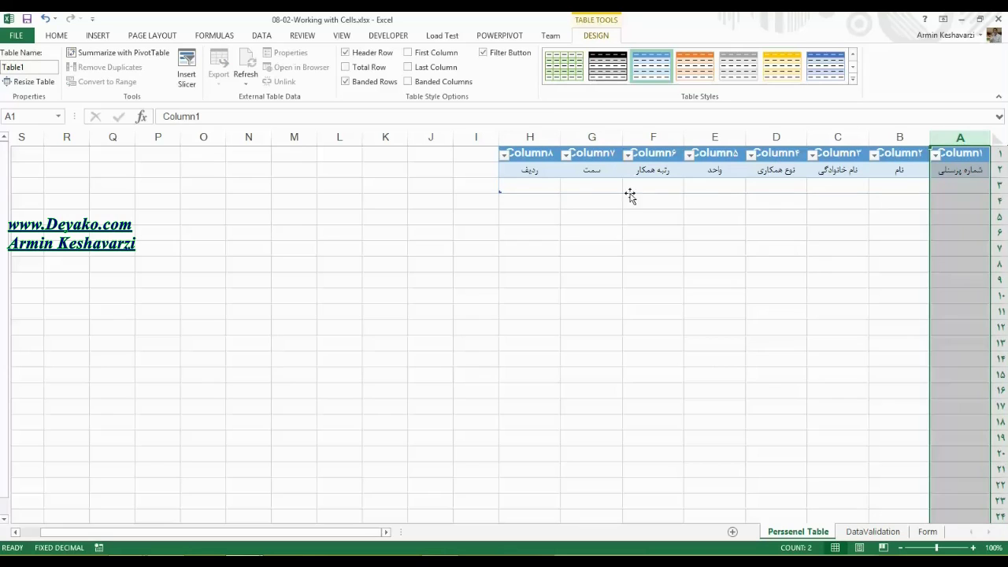
left_click(538, 180)
left_click(956, 170)
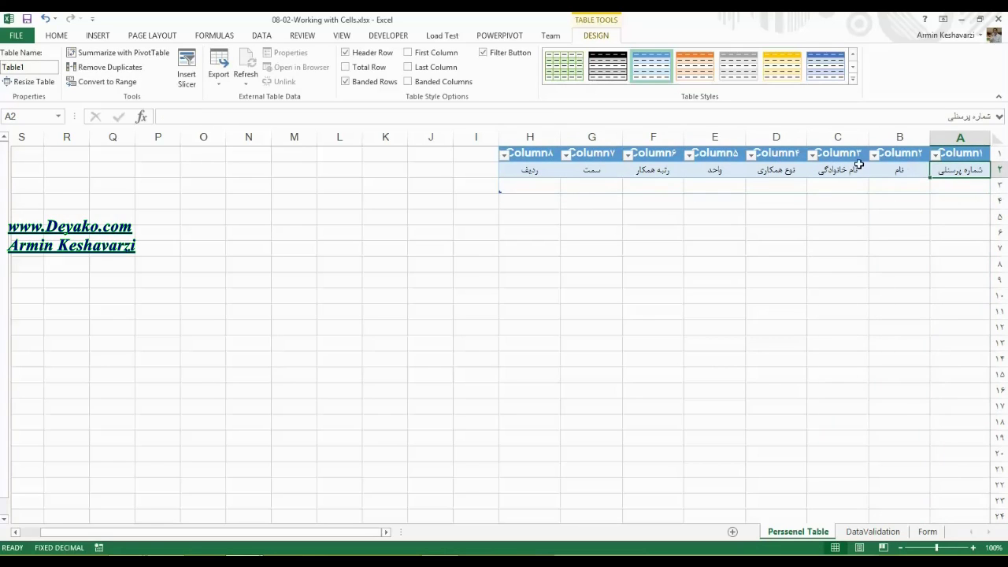
left_click(535, 170)
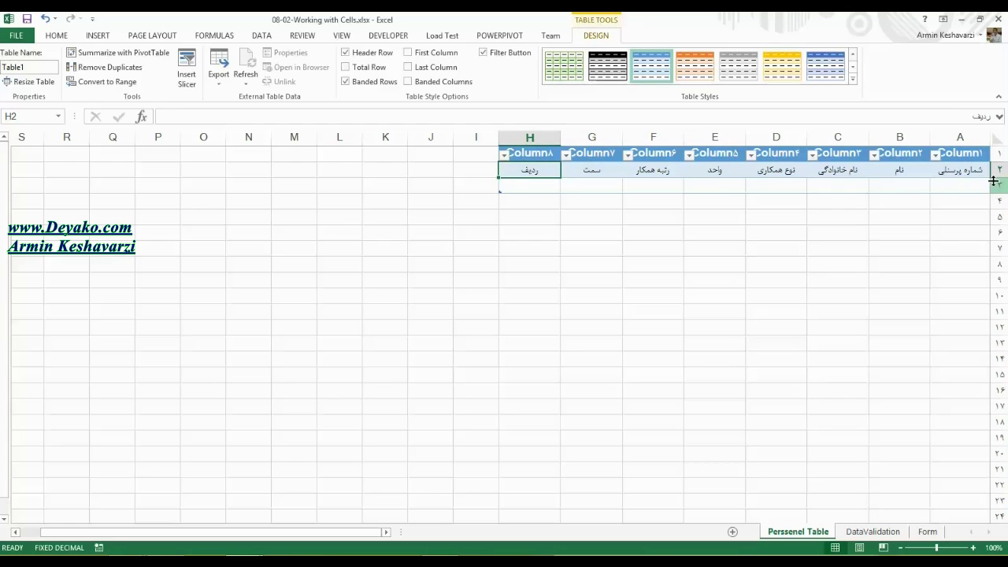
left_click_drag(965, 170, 516, 172)
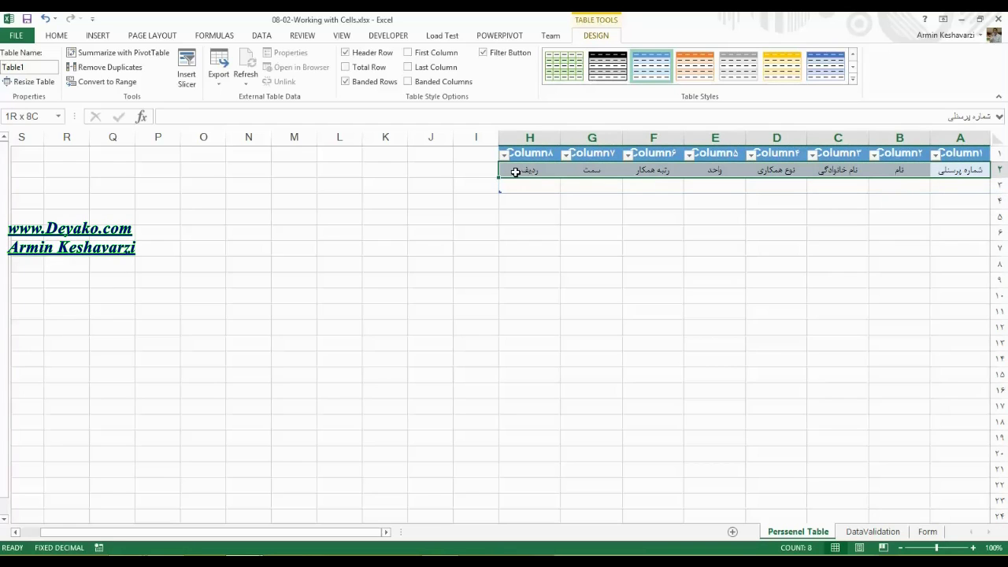
left_click_drag(902, 181, 906, 155)
key("ctrl+z")
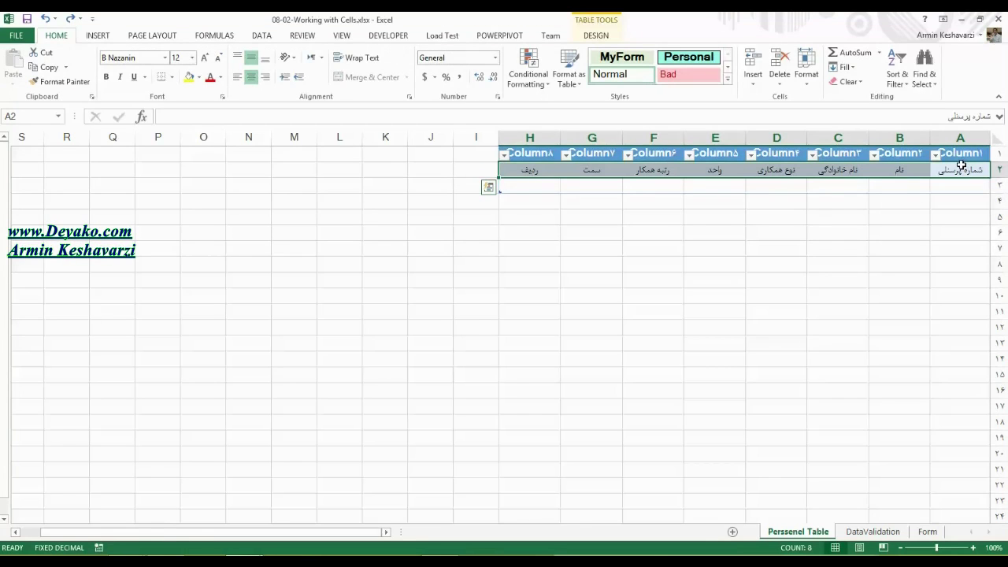
Step: Copy labels A2:H2 over the Column1–Column8 headers at A1, then delete row 2's duplicates
left_click(911, 152)
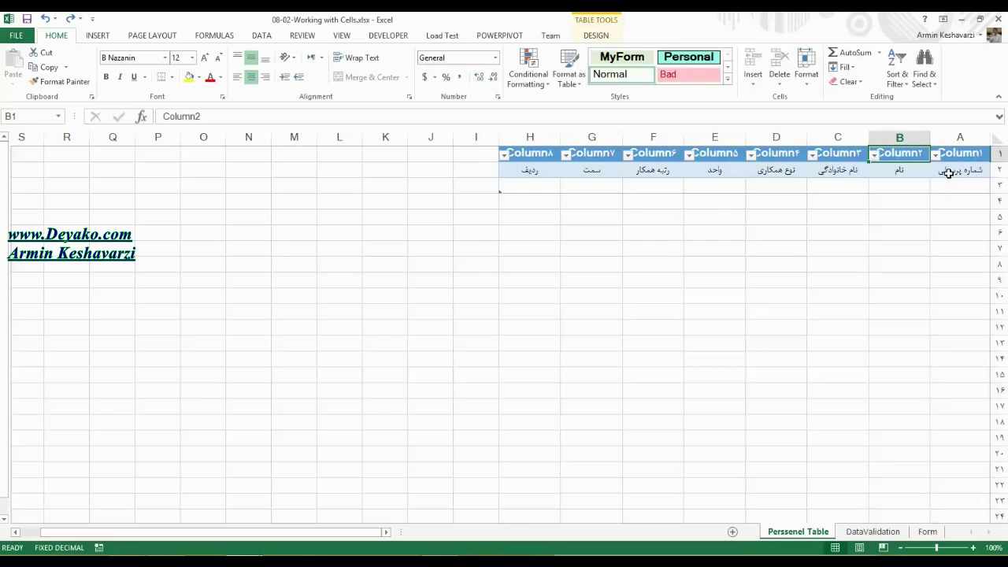
left_click_drag(949, 173, 555, 168)
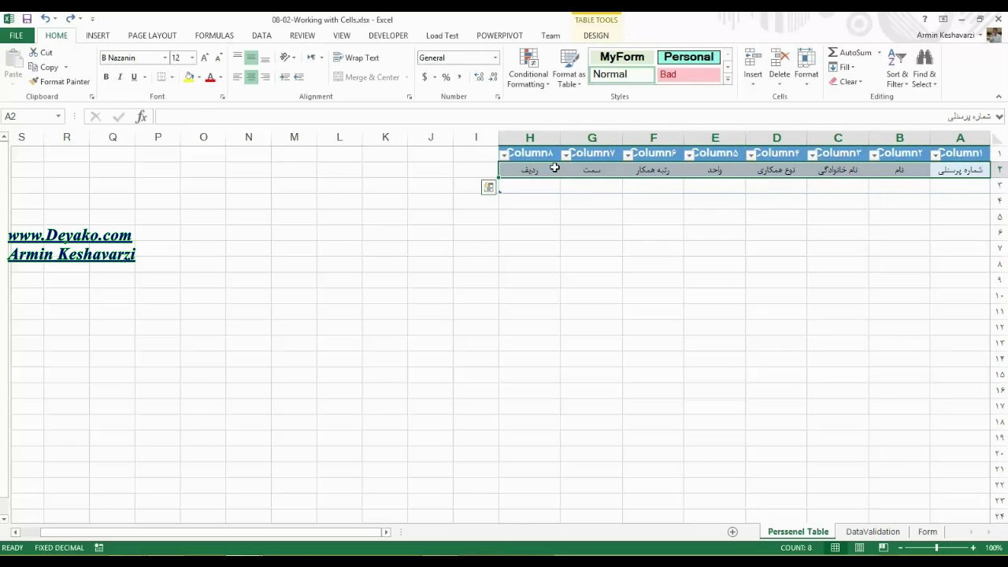
key("ctrl+c")
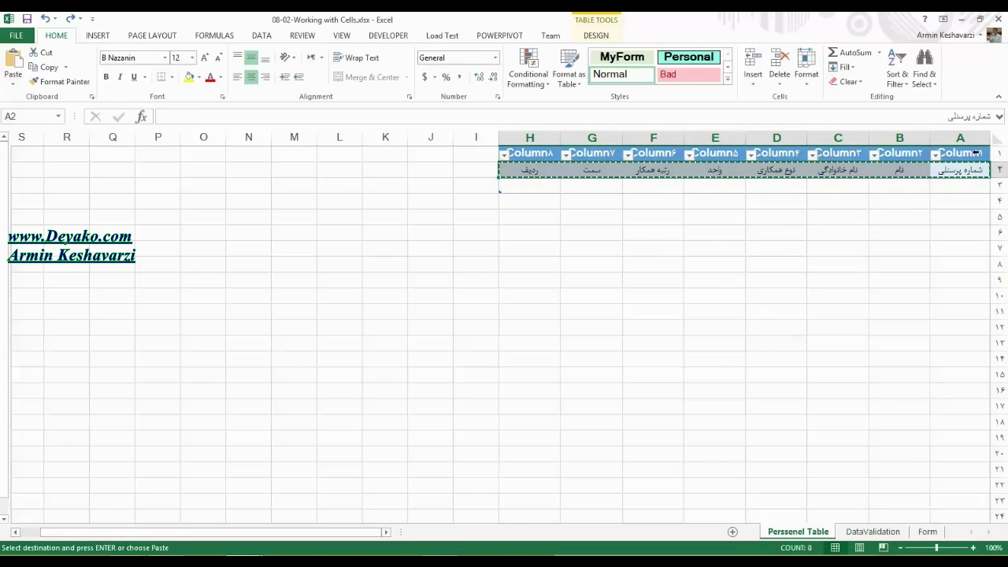
left_click(962, 152)
key("ctrl+v")
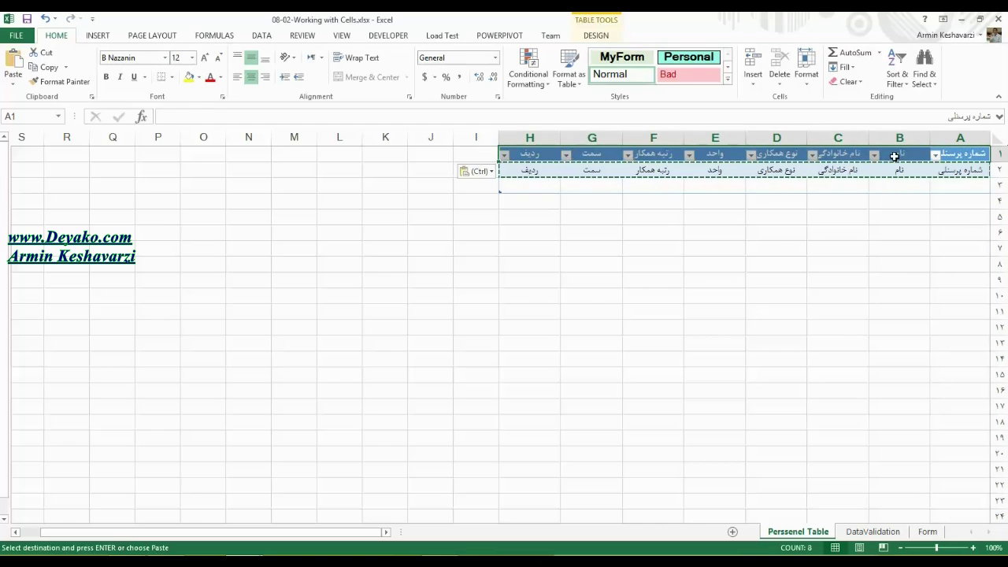
left_click_drag(950, 174, 555, 173)
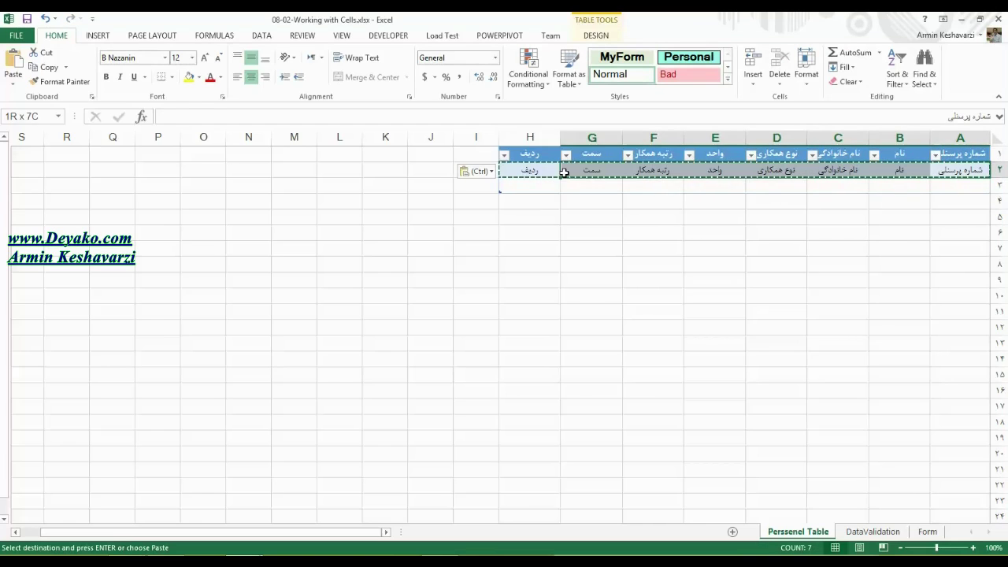
key("Delete")
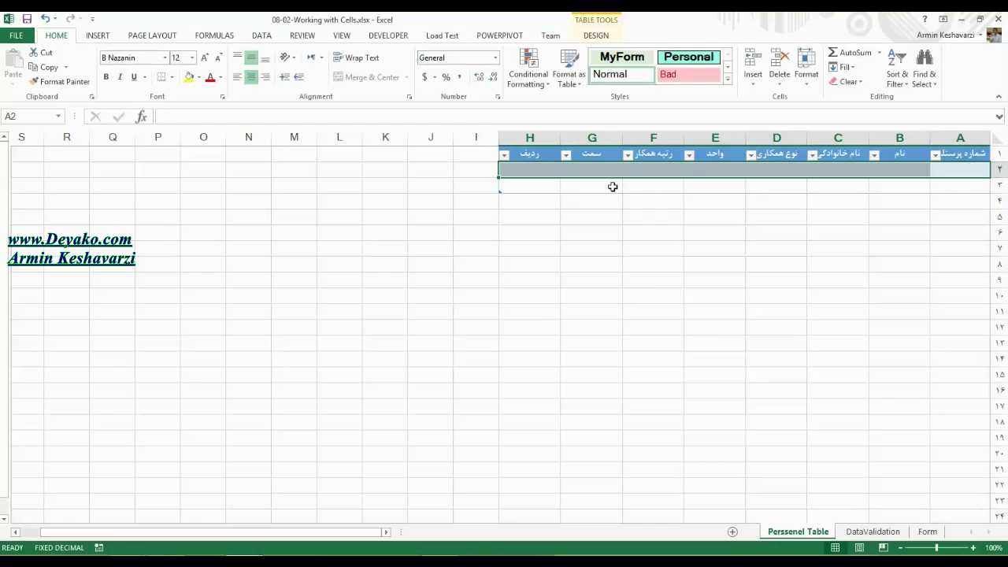
left_click(643, 247)
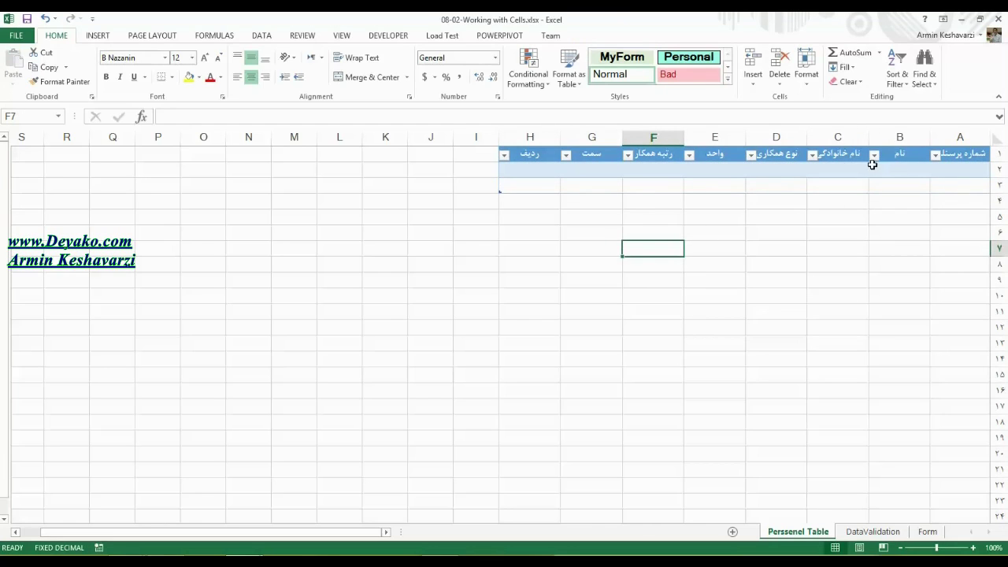
Step: Copy the 50 first names, B2 down to B51, from the PersenelData sheet
left_click_drag(547, 138, 941, 155)
left_click(946, 169)
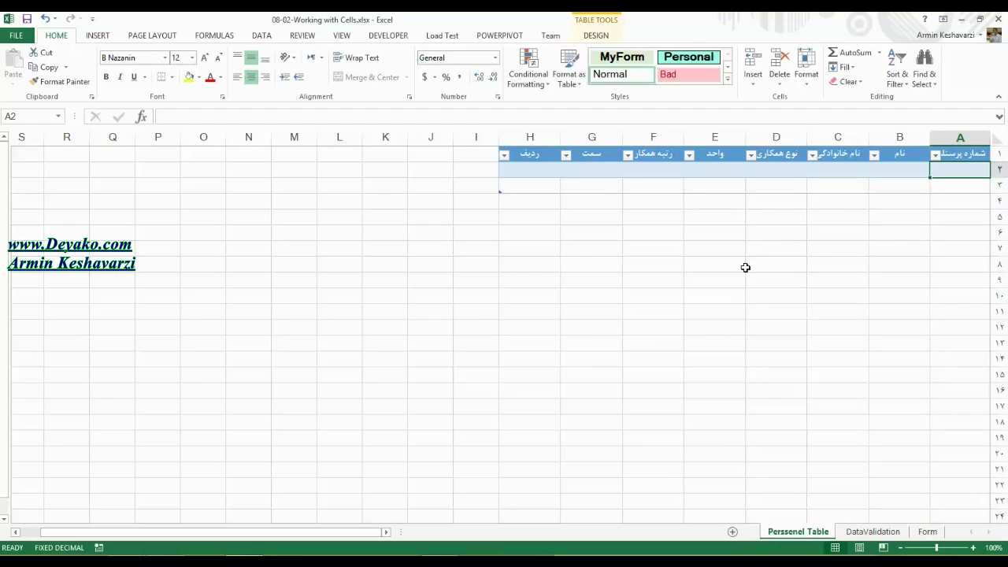
left_click(923, 182)
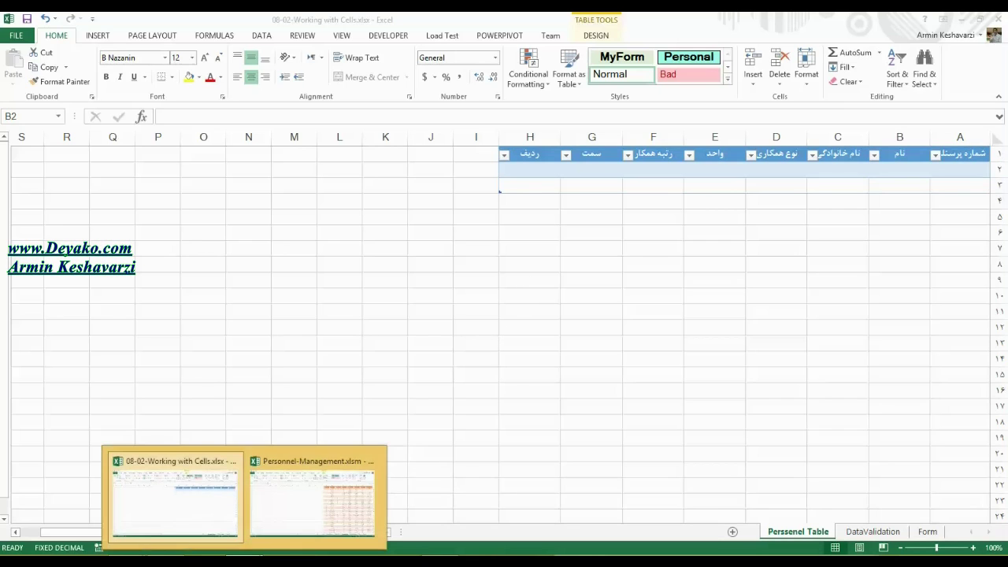
left_click(287, 534)
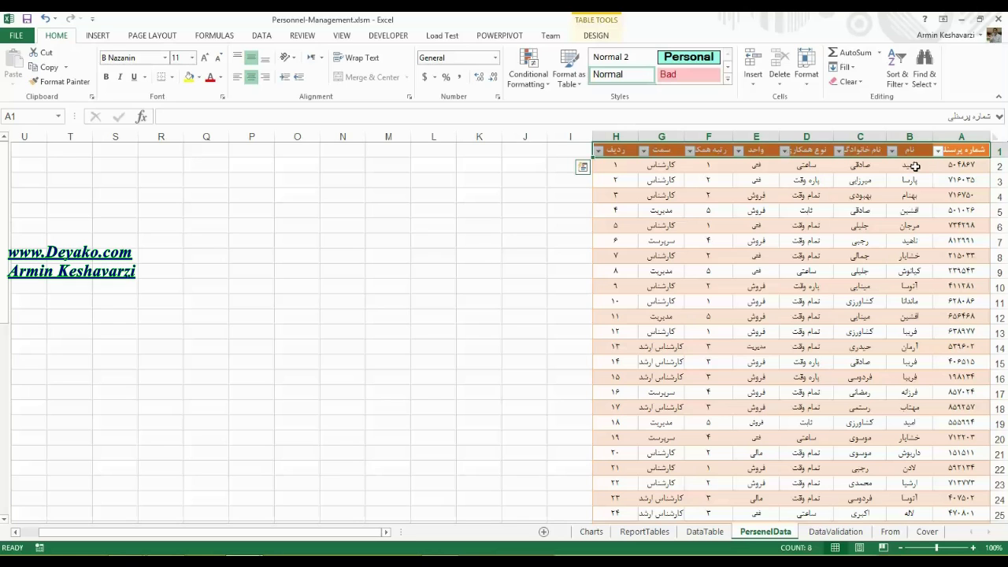
left_click(915, 166)
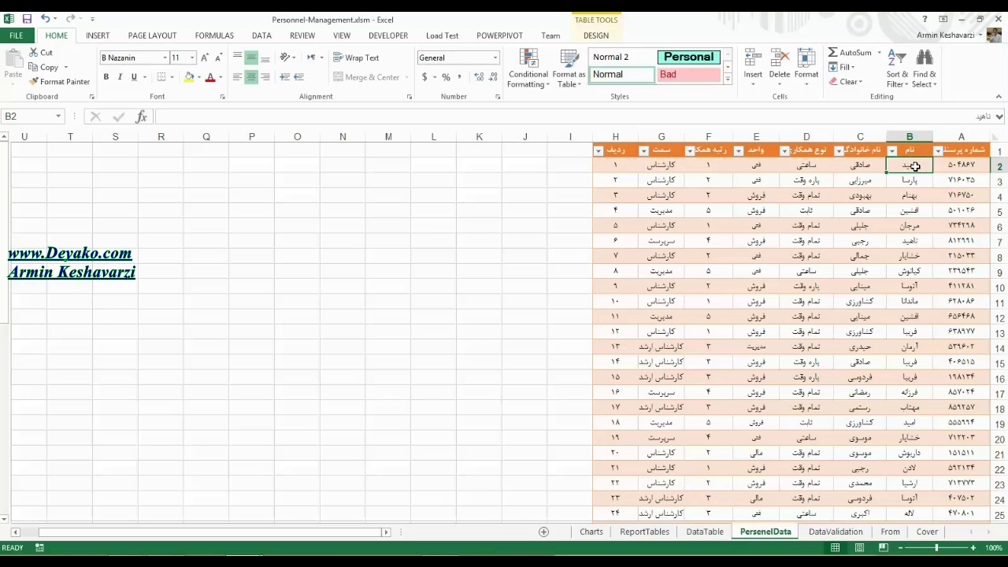
key("ctrl+shift+Down")
key("ctrl+c")
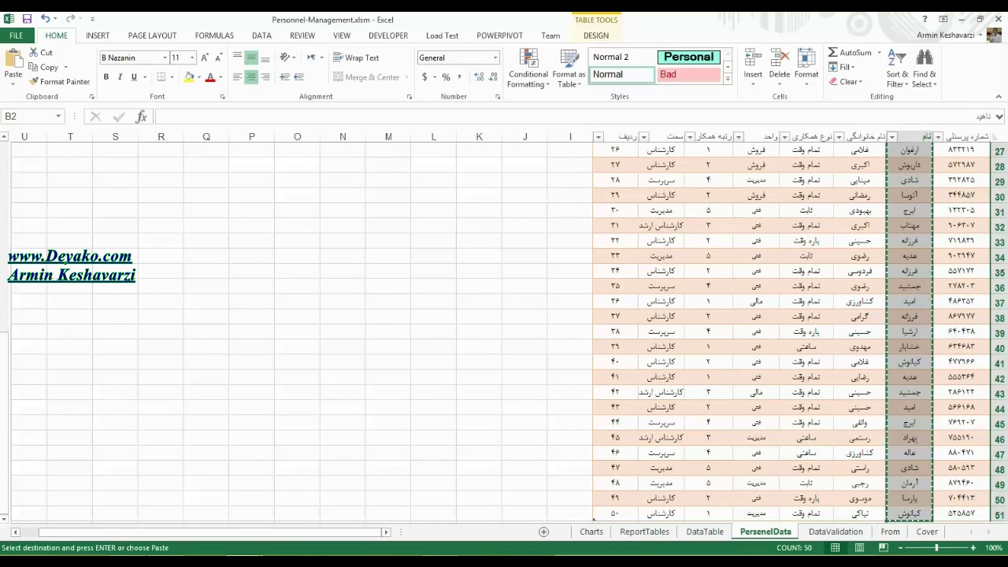
Step: Paste the names into K2 on Perssenel Table, keeping values only
left_click(209, 512)
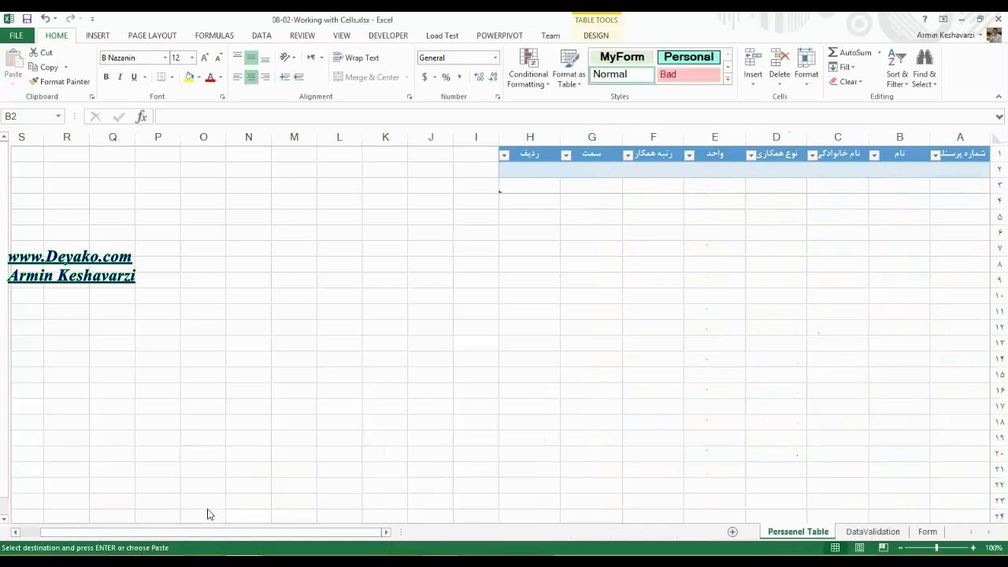
left_click(380, 171)
key("ctrl+v")
left_click(339, 516)
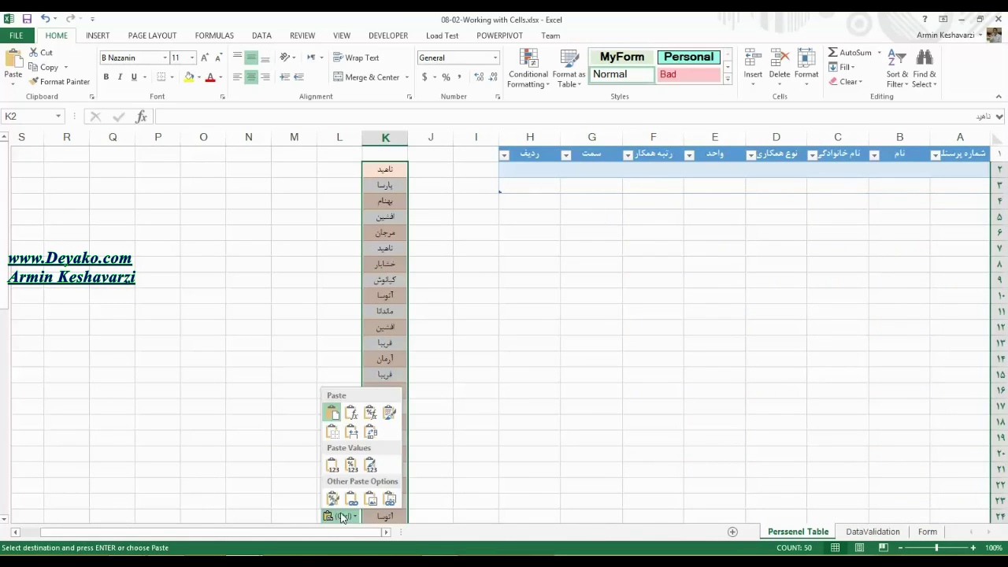
left_click(333, 463)
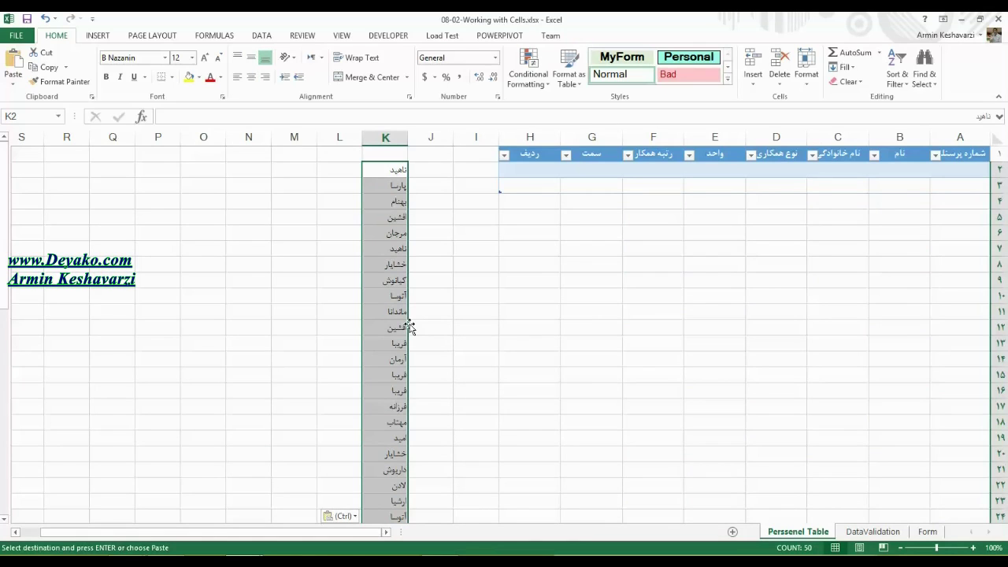
Step: Run Remove Duplicates on column K's first names, leaving 25 unique names in rows 2–26
left_click(251, 36)
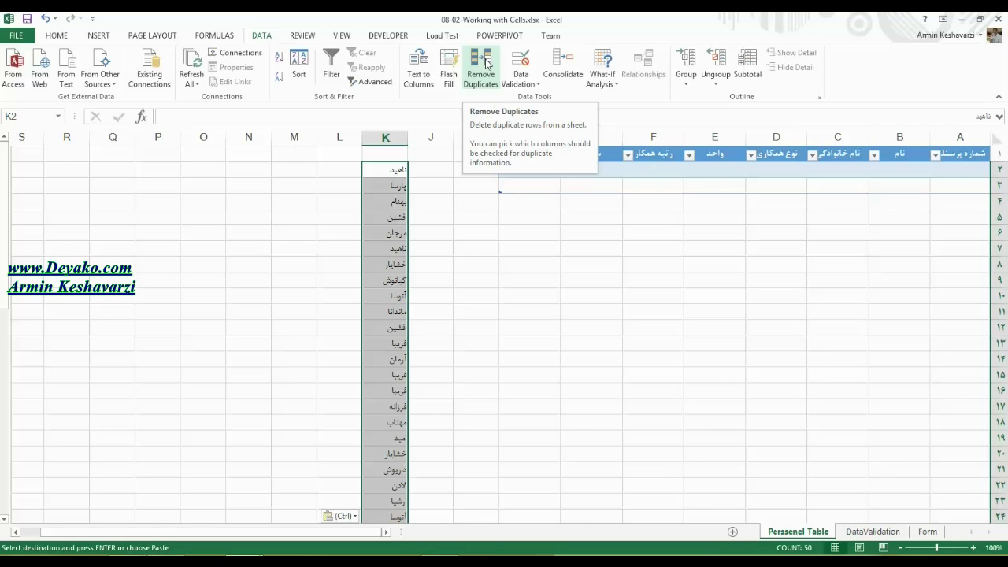
mouse_move(389, 170)
left_mouse_down()
mouse_move(388, 490)
mouse_move(361, 131)
mouse_move(386, 167)
left_mouse_up()
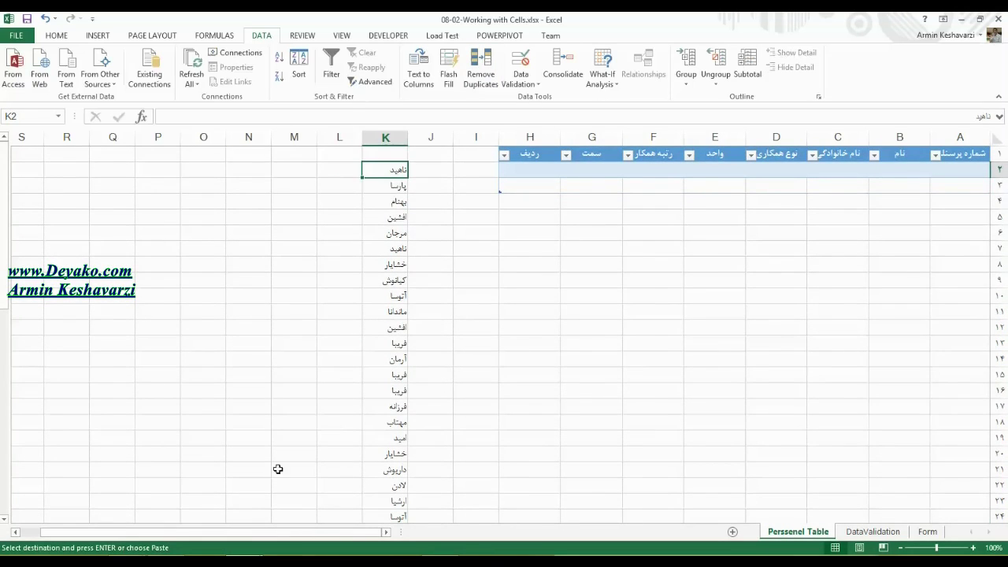
left_click(288, 515)
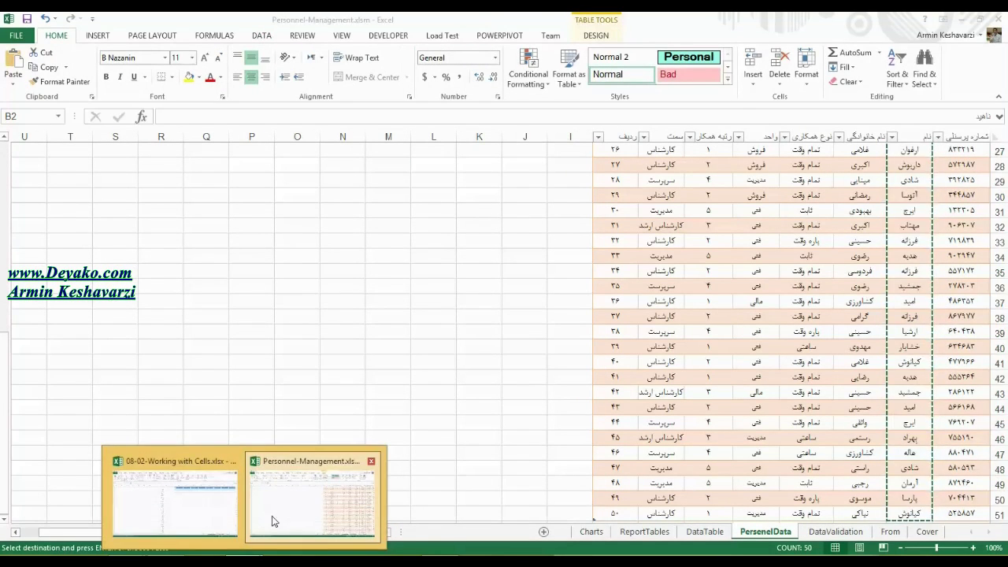
left_click(193, 500)
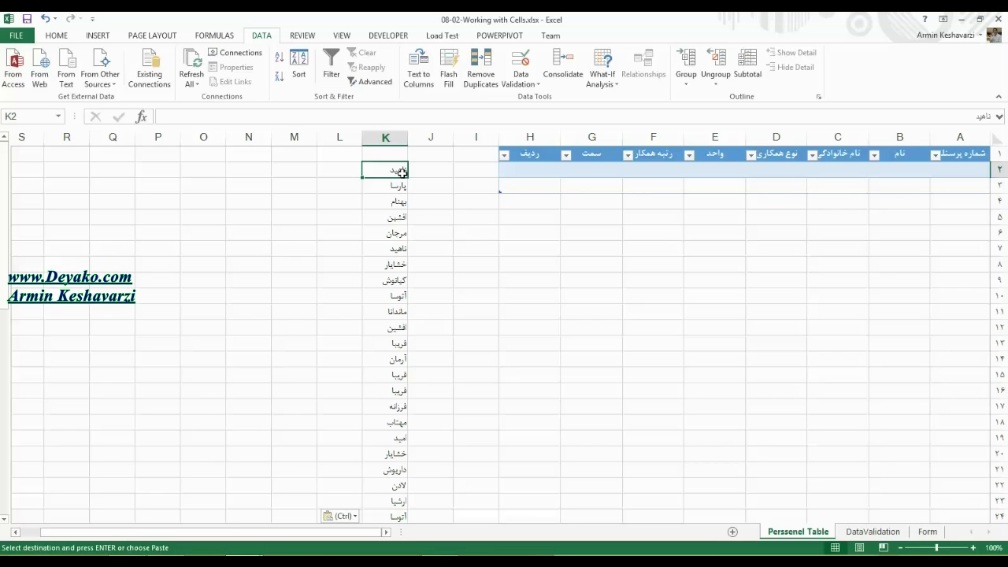
mouse_move(399, 172)
left_mouse_down()
mouse_move(379, 540)
mouse_move(374, 468)
mouse_move(373, 485)
left_mouse_up()
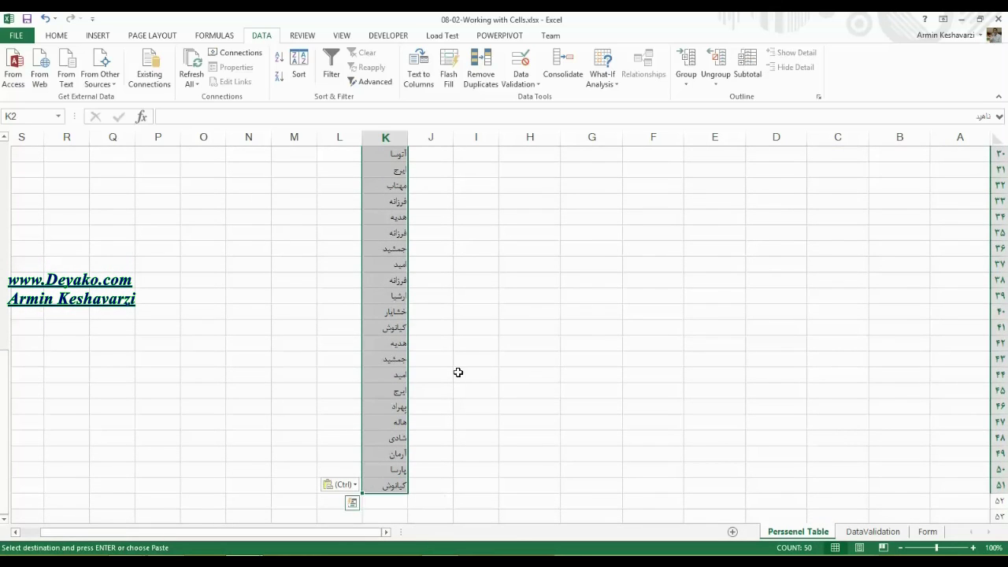
left_click(481, 67)
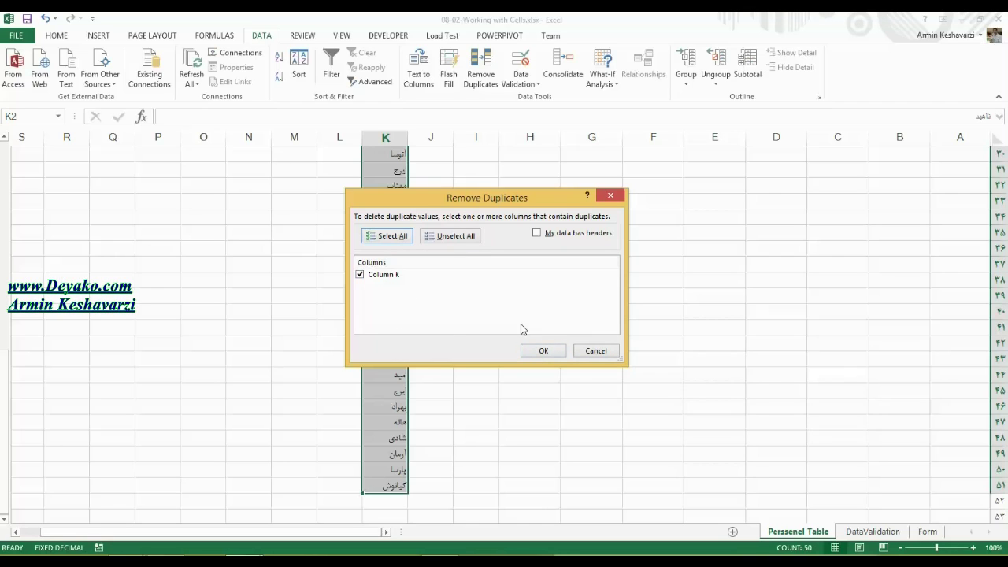
left_click(541, 352)
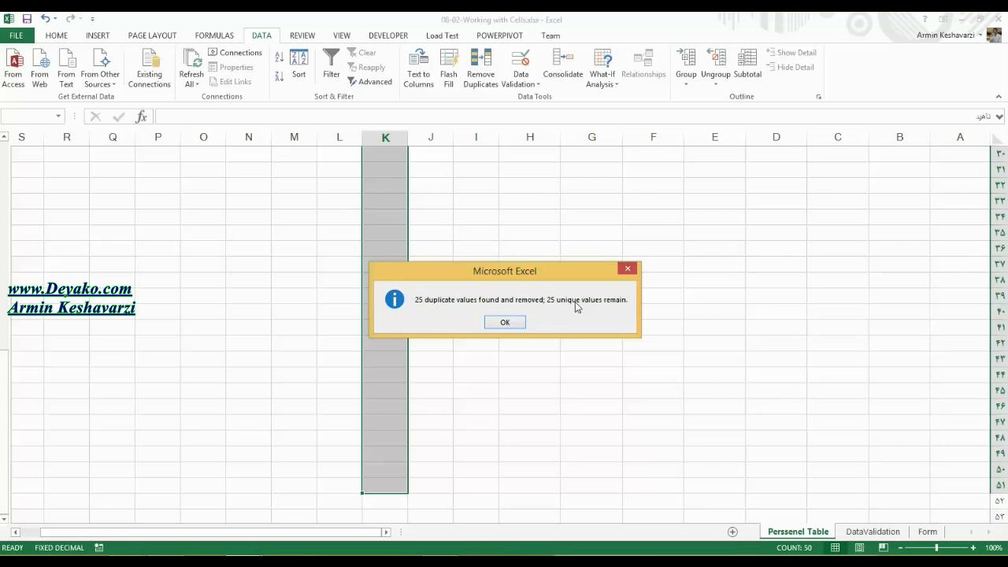
left_click(504, 322)
mouse_move(430, 268)
left_mouse_down()
mouse_move(430, 80)
mouse_move(399, 181)
mouse_move(388, 479)
left_mouse_up()
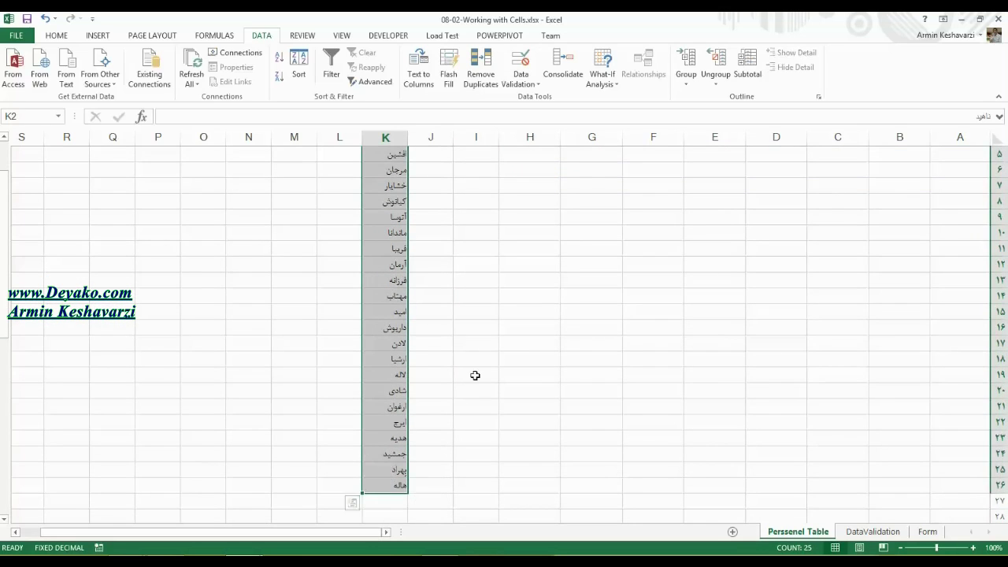
left_click_drag(476, 376, 430, 153)
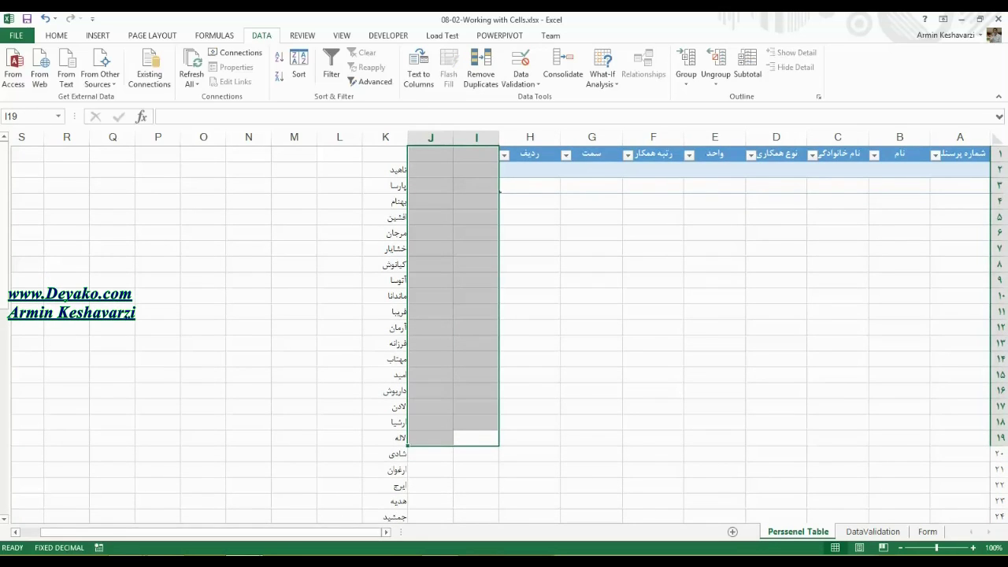
Step: Copy the surnames C2:C51 from the Personnel-Management workbook
left_click(285, 523)
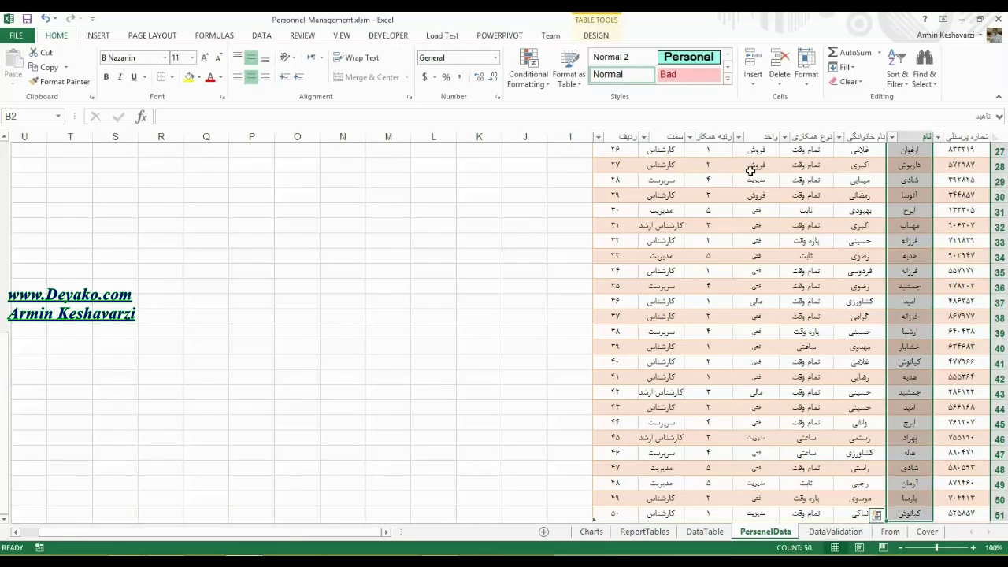
mouse_move(856, 164)
left_mouse_down()
mouse_move(842, 171)
mouse_move(855, 164)
left_mouse_up()
left_click(865, 166)
key("ctrl+shift+Down")
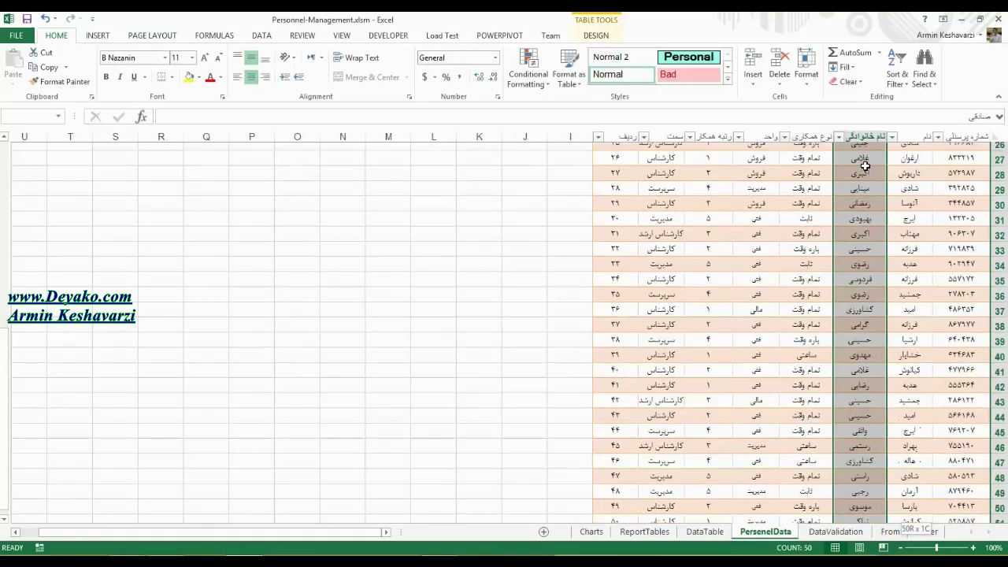
key("ctrl+c")
left_click(725, 272)
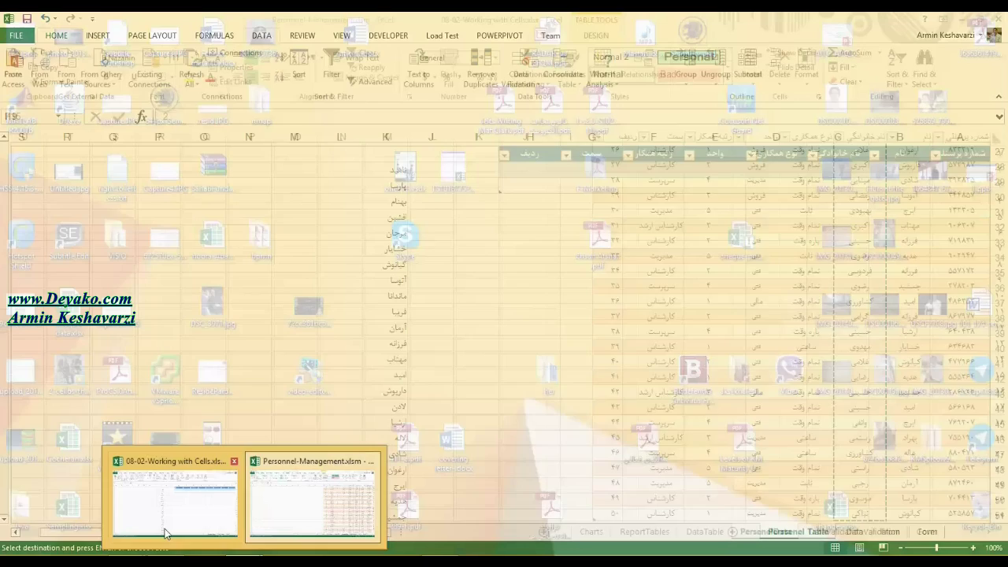
Step: Paste the surnames into column L starting at L2, choosing a paste option
left_click(165, 504)
left_click(344, 171)
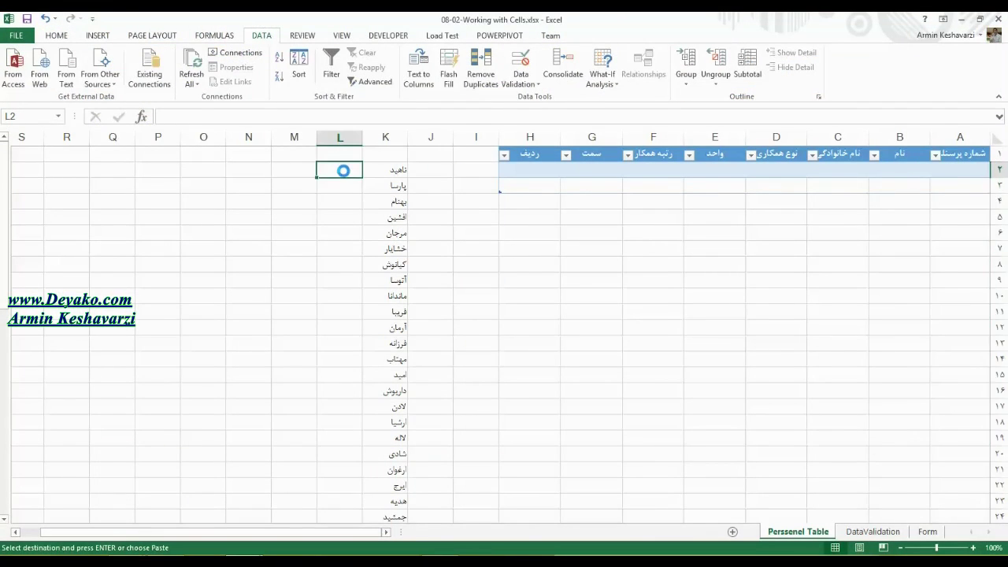
key("ctrl+v")
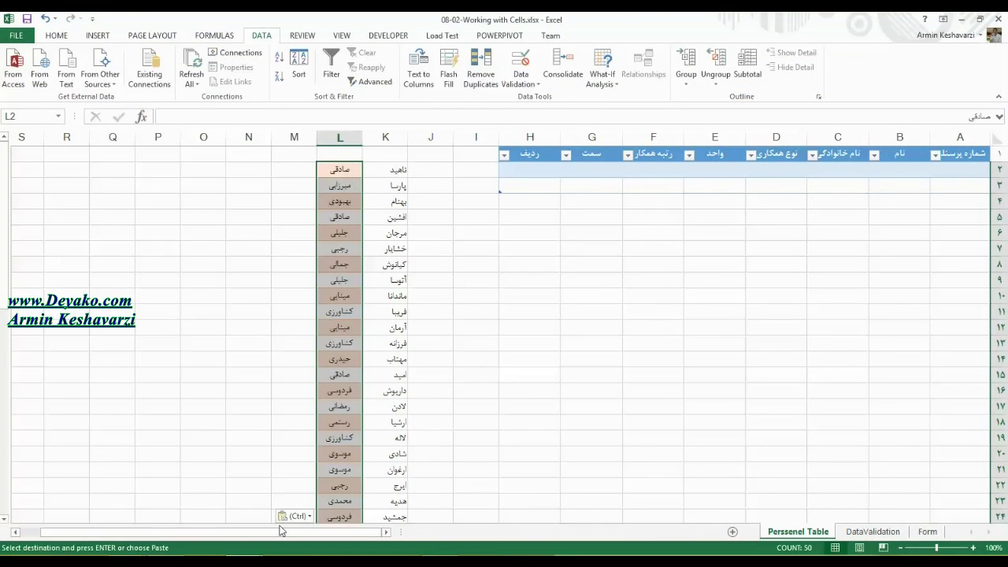
left_click(297, 516)
left_click(286, 469)
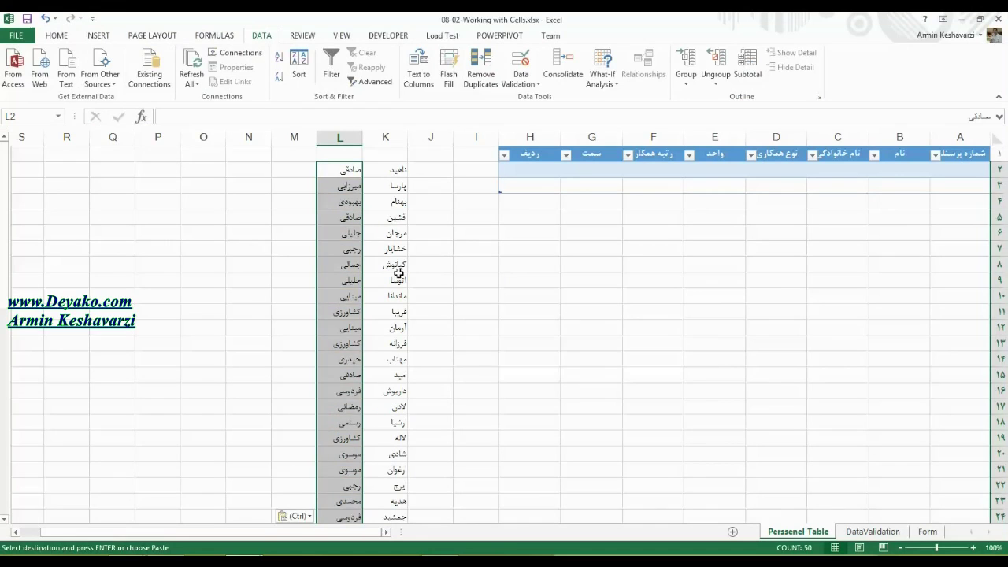
Step: Remove duplicates from column L's current selection only, leaving 24 unique surnames
left_click(480, 75)
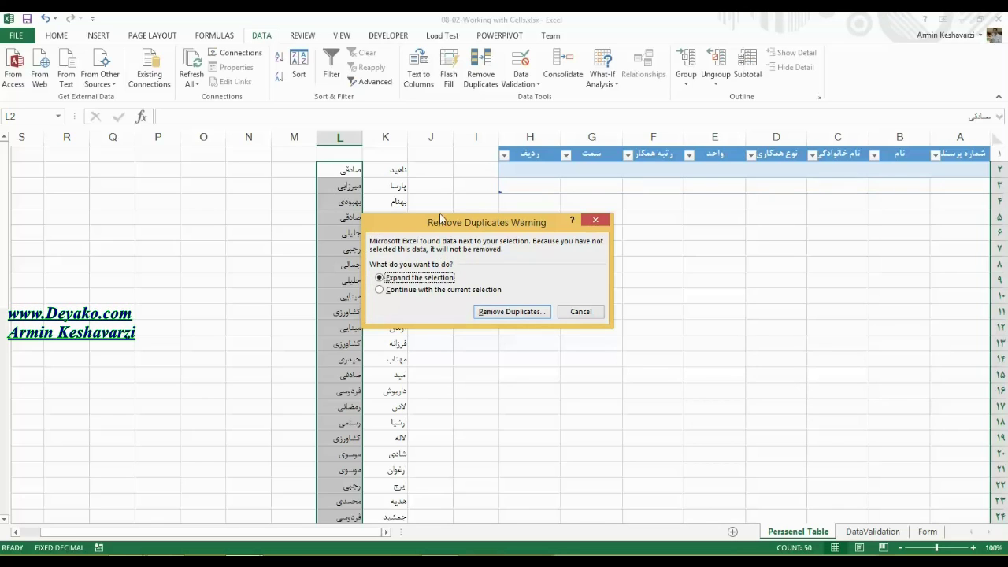
left_click(418, 291)
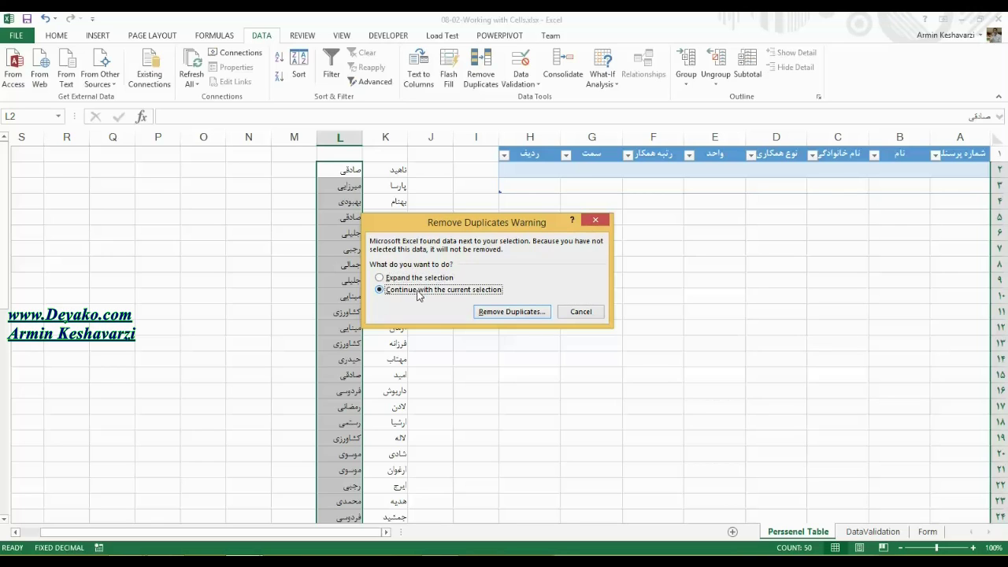
left_click(494, 310)
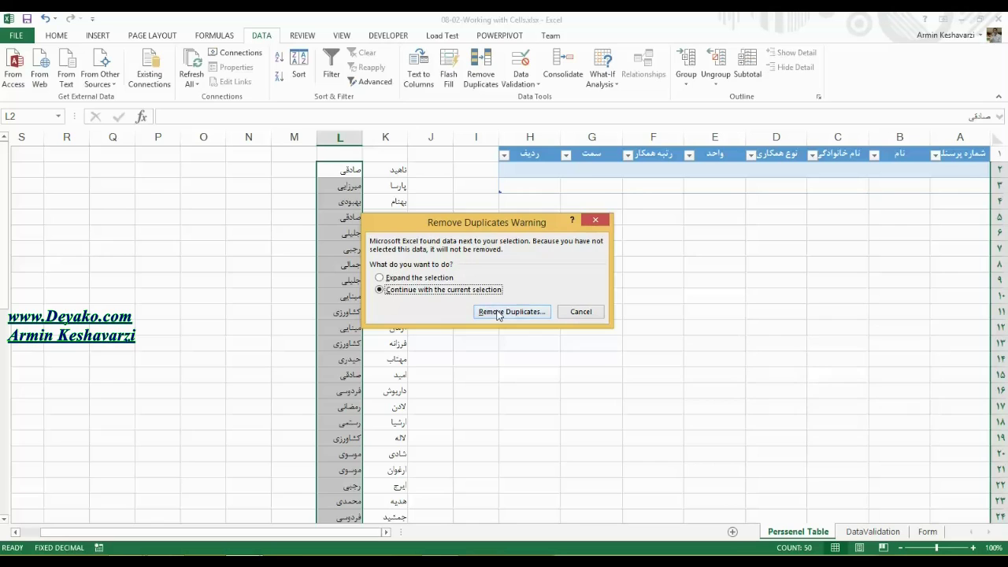
left_click(525, 349)
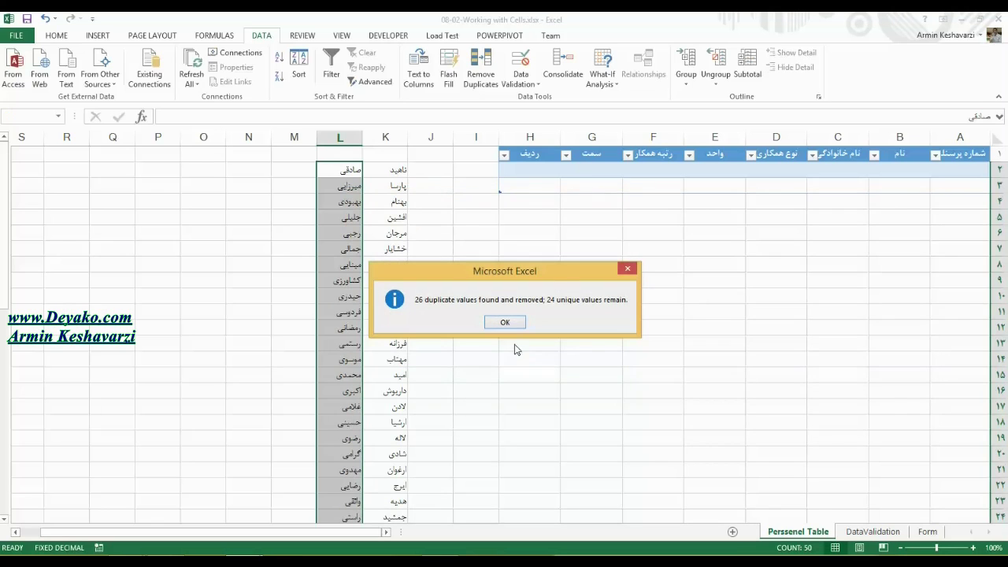
left_click(506, 322)
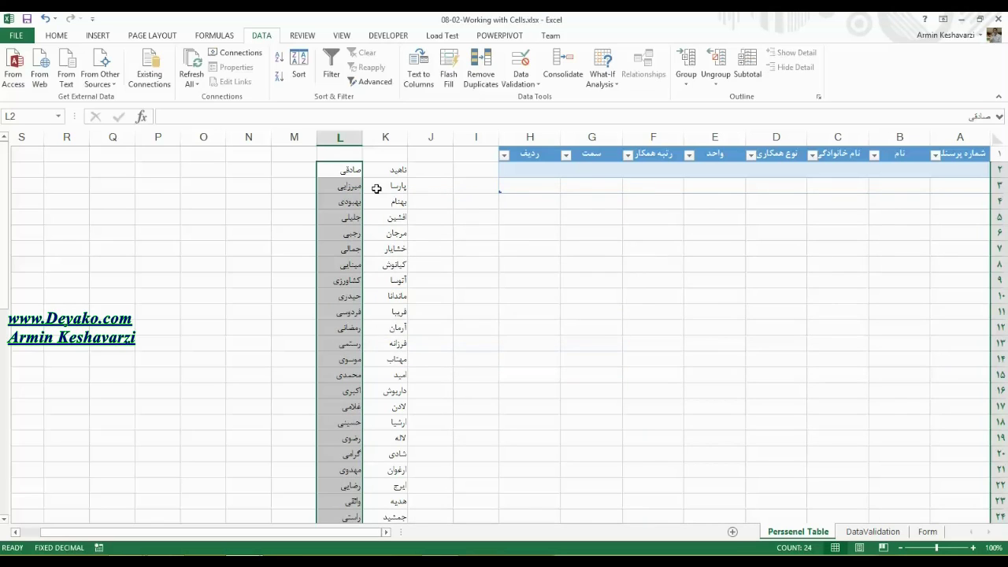
mouse_move(295, 265)
left_mouse_down()
mouse_move(236, 530)
mouse_move(329, 122)
mouse_move(377, 142)
left_mouse_up()
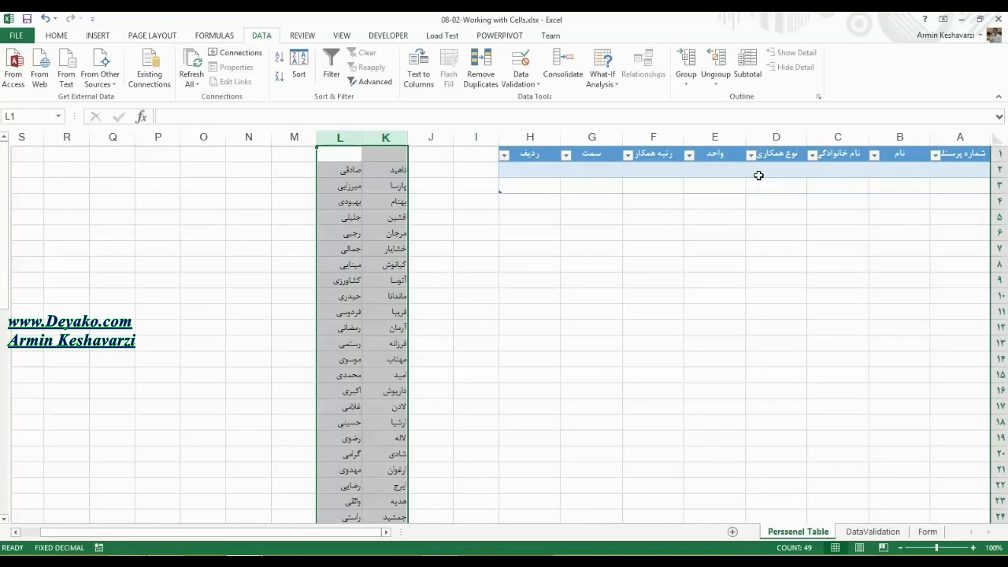
Step: Enter 1, 2, 3 in M2:M4 and fill the series down to 25 beside the names
left_click(903, 170)
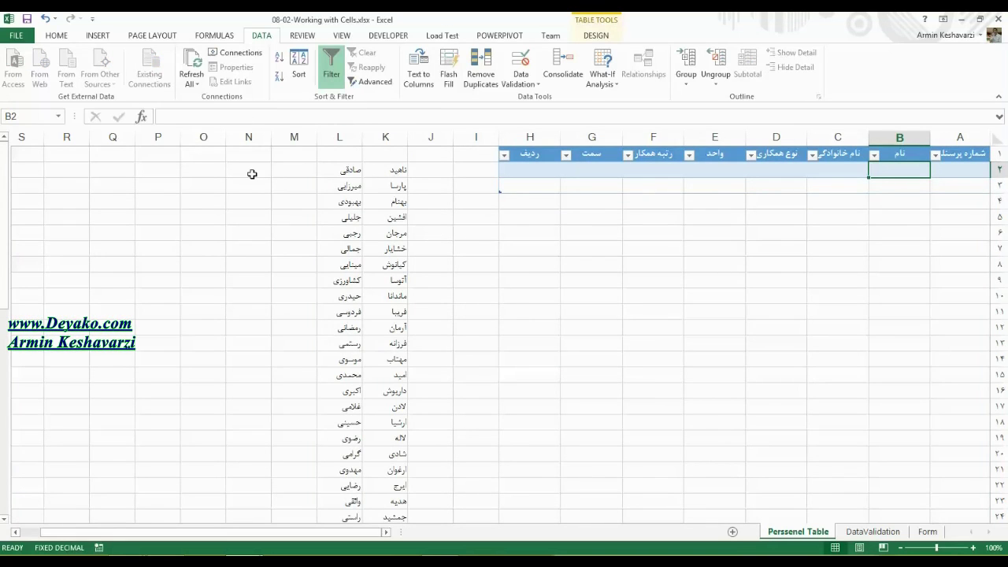
left_click(287, 171)
type("1")
key("Return")
type("2")
key("Return")
type("3")
key("Return")
left_click_drag(286, 171, 285, 202)
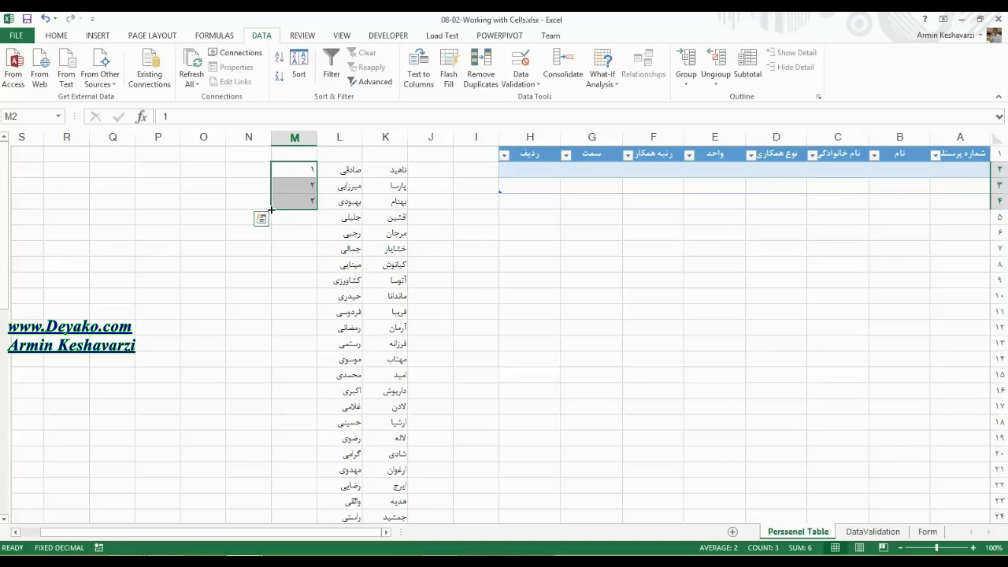
double_click(269, 209)
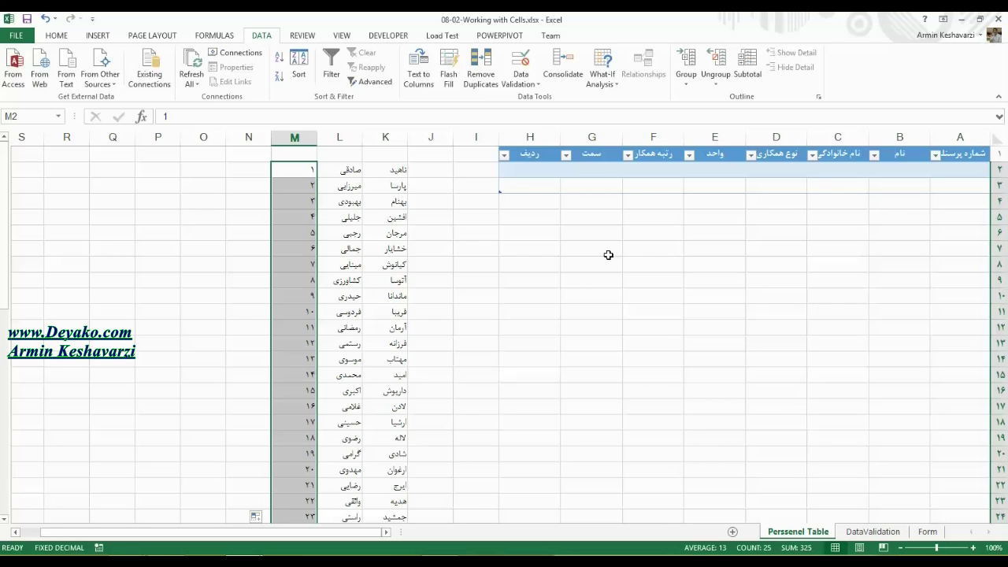
left_click(898, 173)
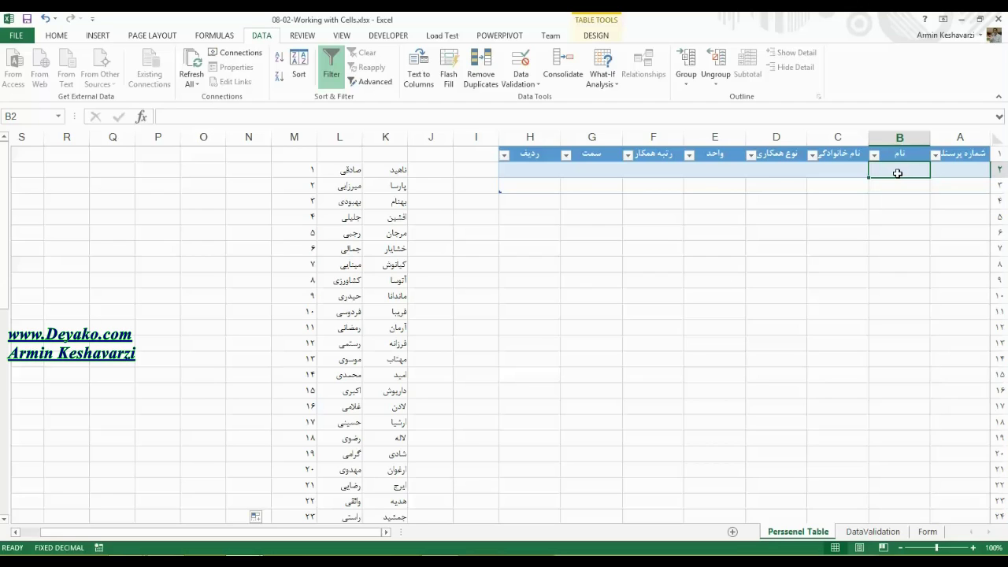
Step: Enter 1 and 2 in the first two ردیف cells and select them
left_click(543, 165)
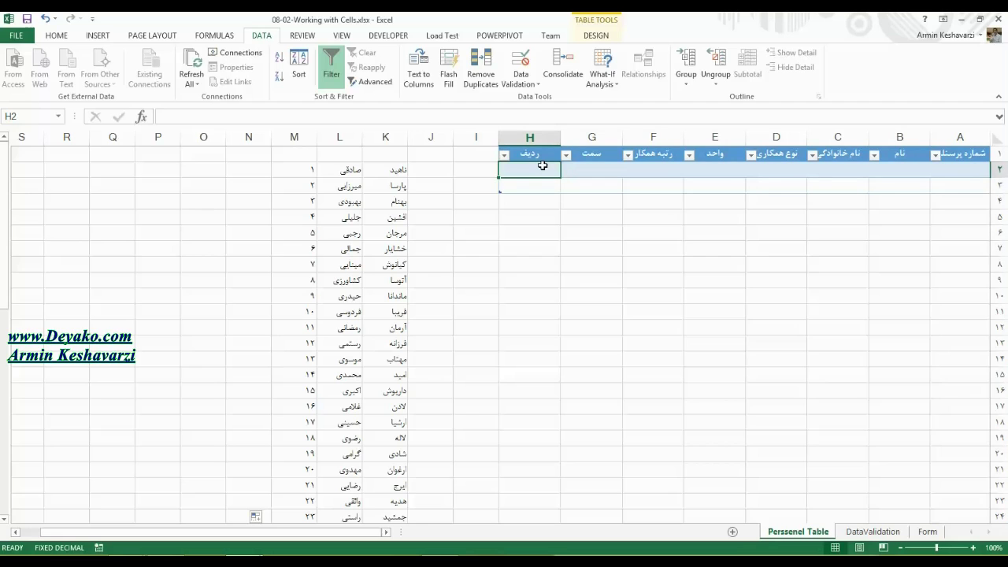
type("1")
key("Return")
type("2")
key("Return")
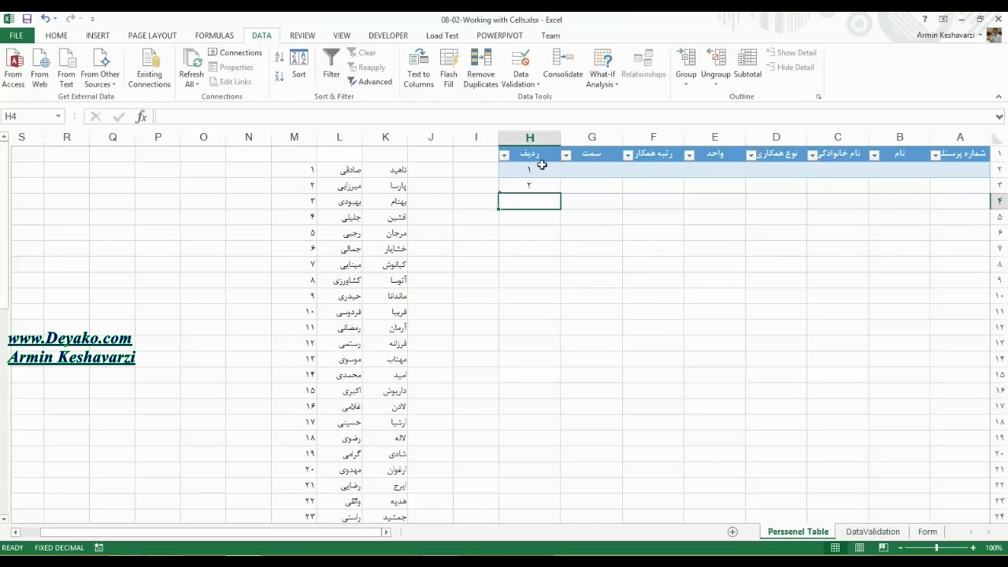
left_click_drag(542, 165, 488, 335)
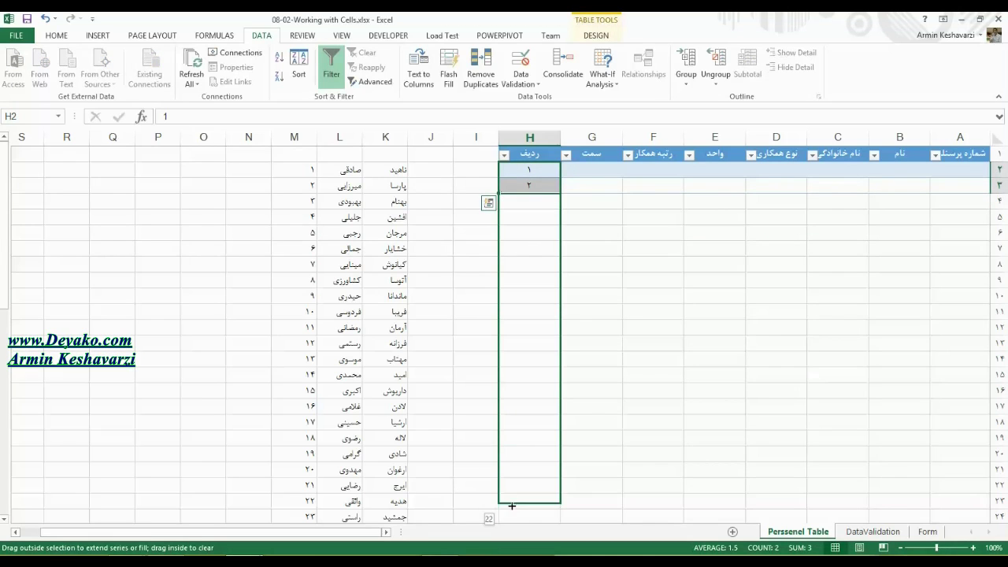
mouse_move(487, 334)
left_mouse_down()
mouse_move(489, 194)
mouse_move(514, 185)
left_mouse_up()
left_click(521, 226)
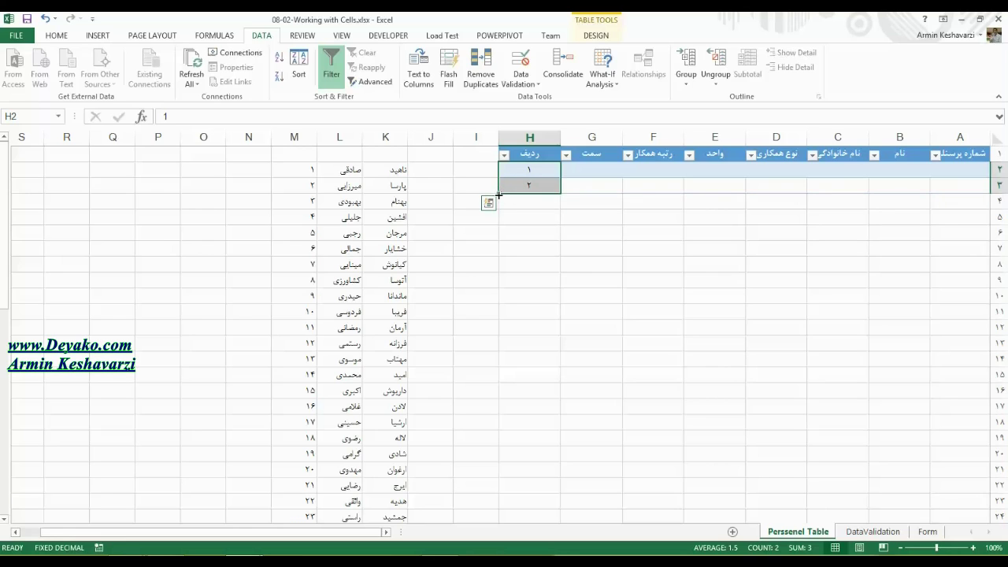
Step: Fill the ردیف numbering down to row 51, giving 1 to 50
mouse_move(497, 195)
left_mouse_down()
mouse_move(500, 534)
mouse_move(505, 493)
left_mouse_up()
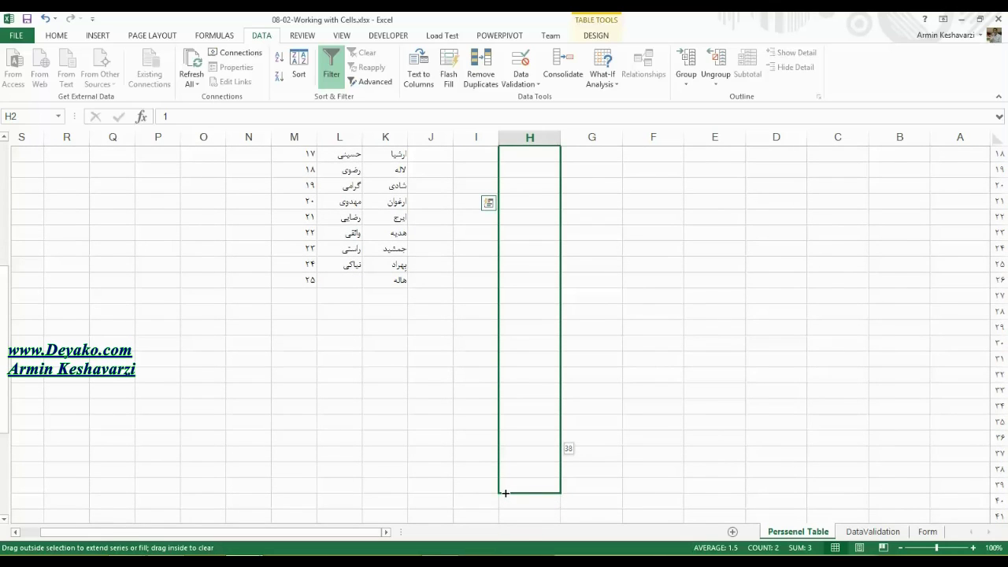
mouse_move(504, 497)
left_mouse_down()
mouse_move(502, 522)
mouse_move(512, 495)
left_mouse_up()
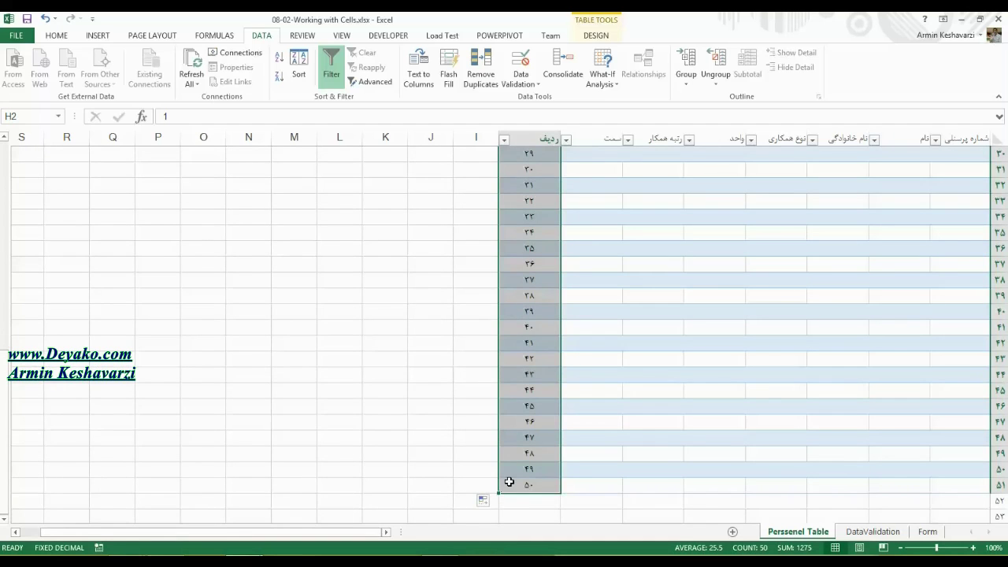
left_click_drag(4, 465, 31, 206)
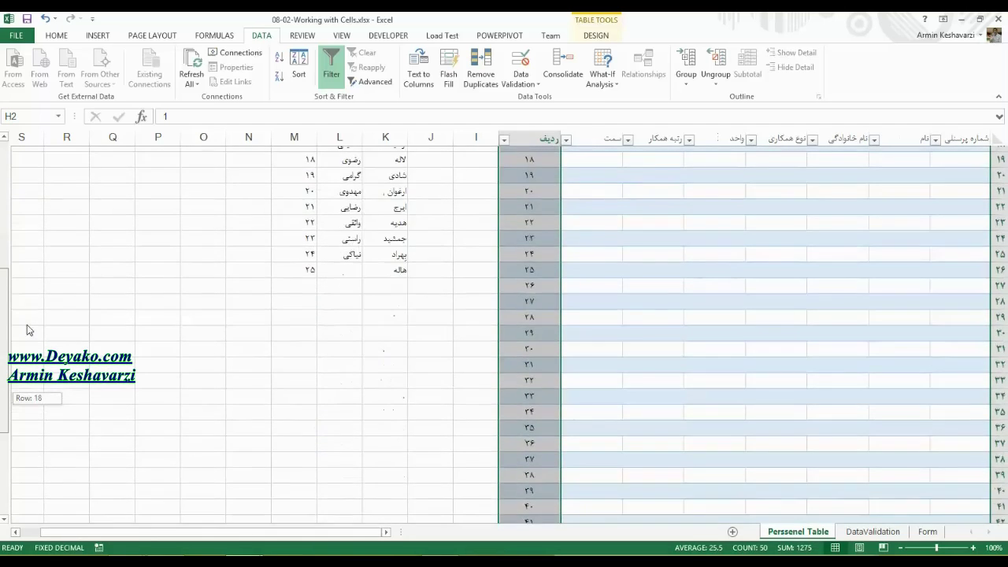
left_click_drag(31, 206, 27, 439)
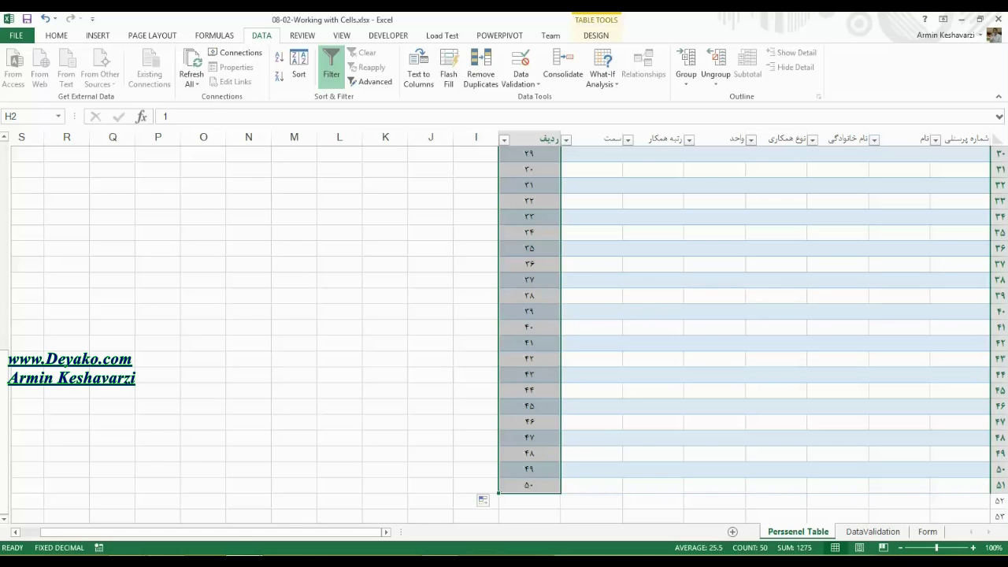
left_click_drag(2, 382, 4, 217)
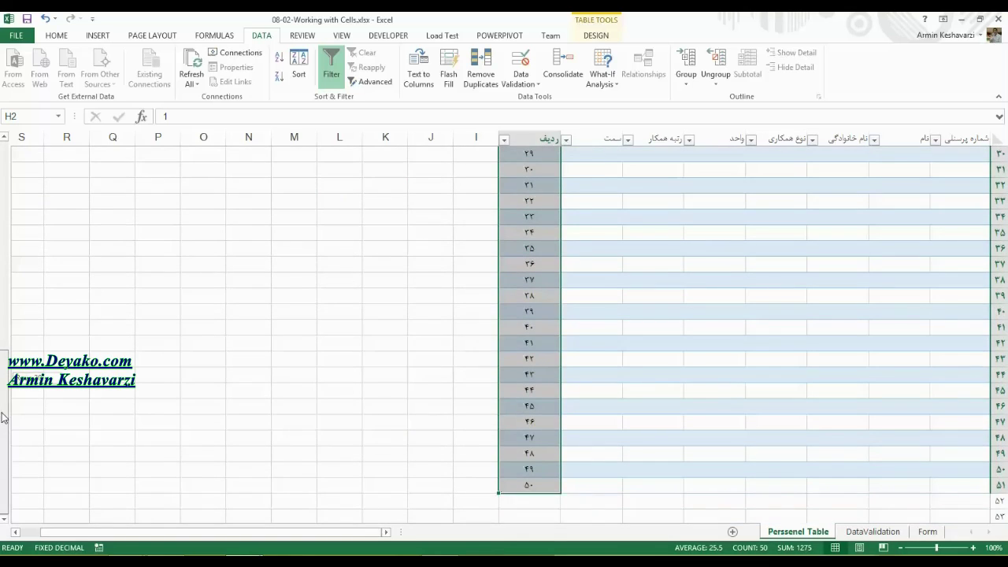
left_click(489, 502)
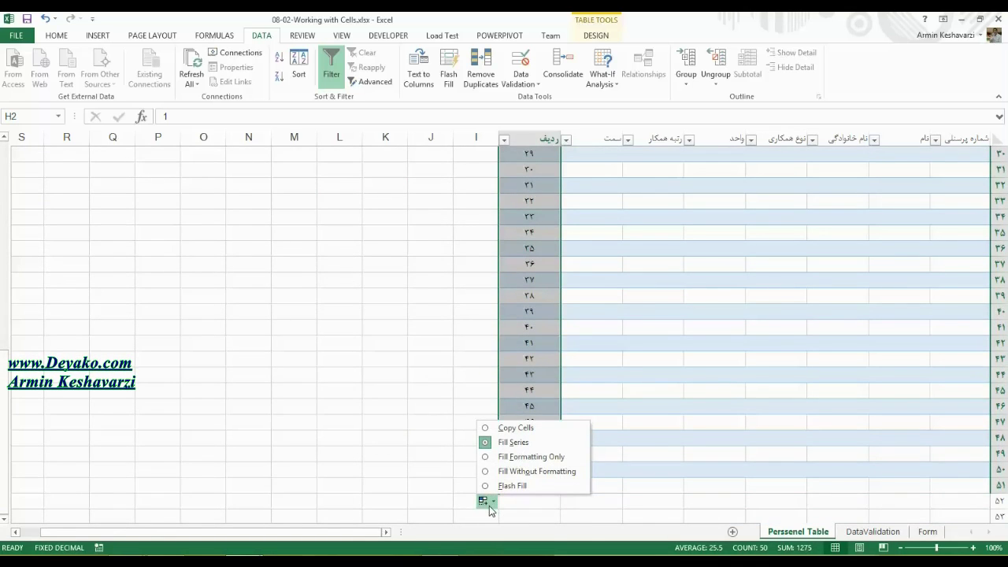
left_click(525, 429)
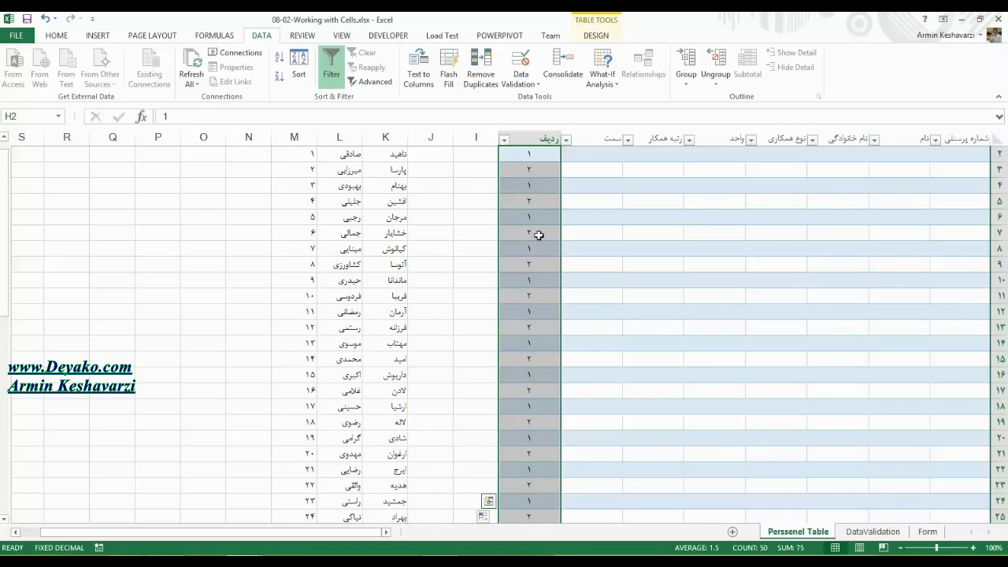
left_click(492, 516)
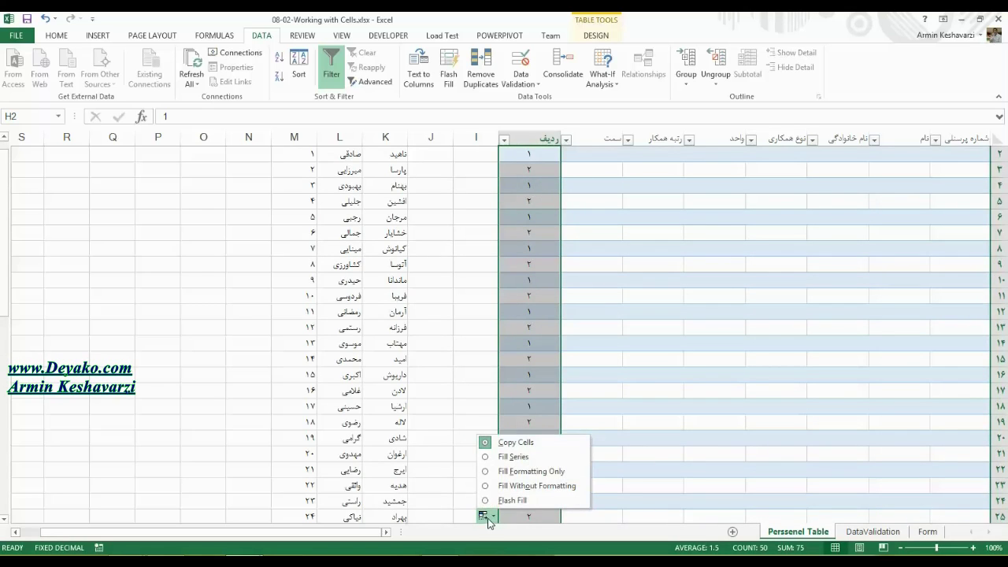
left_click(523, 473)
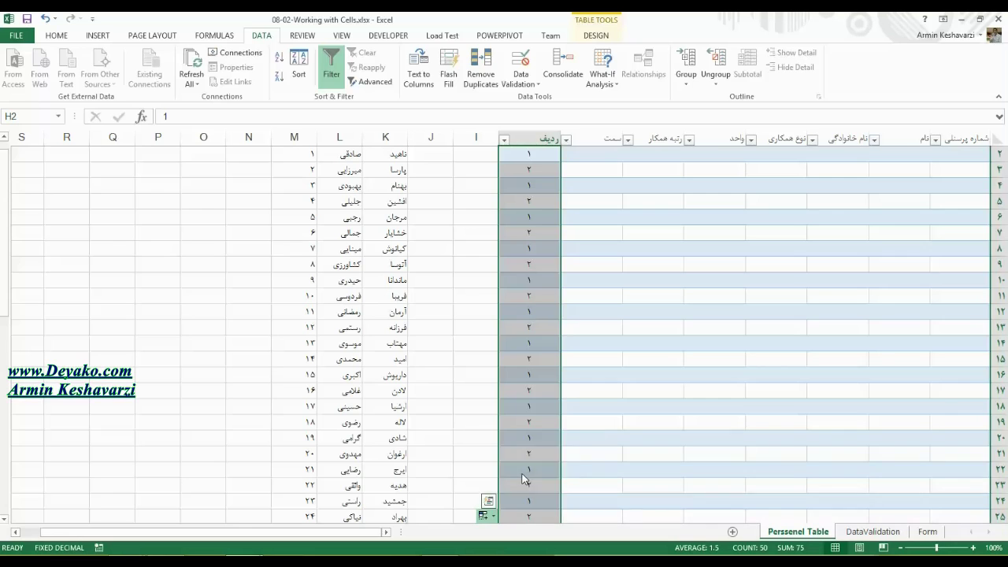
left_click(483, 517)
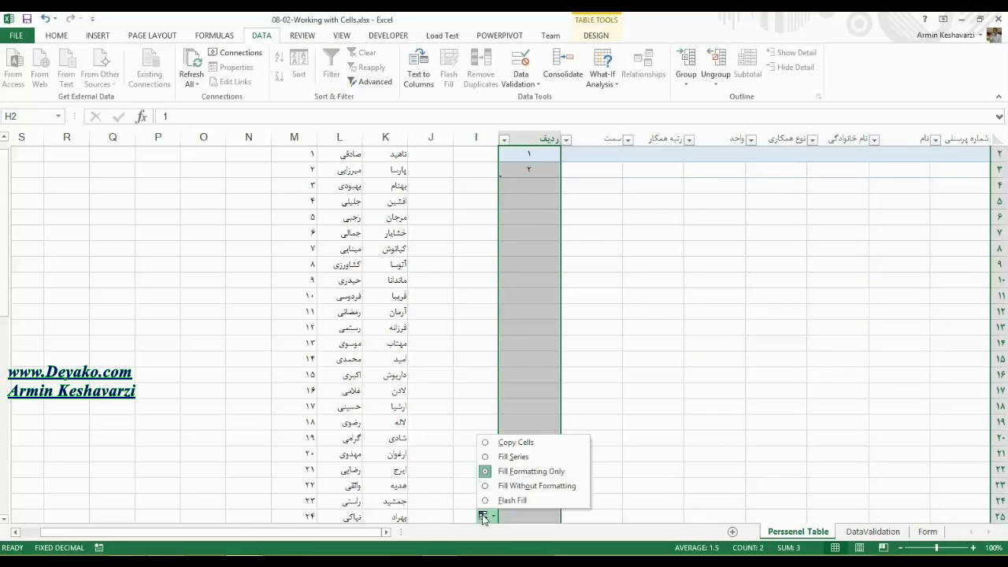
left_click(498, 486)
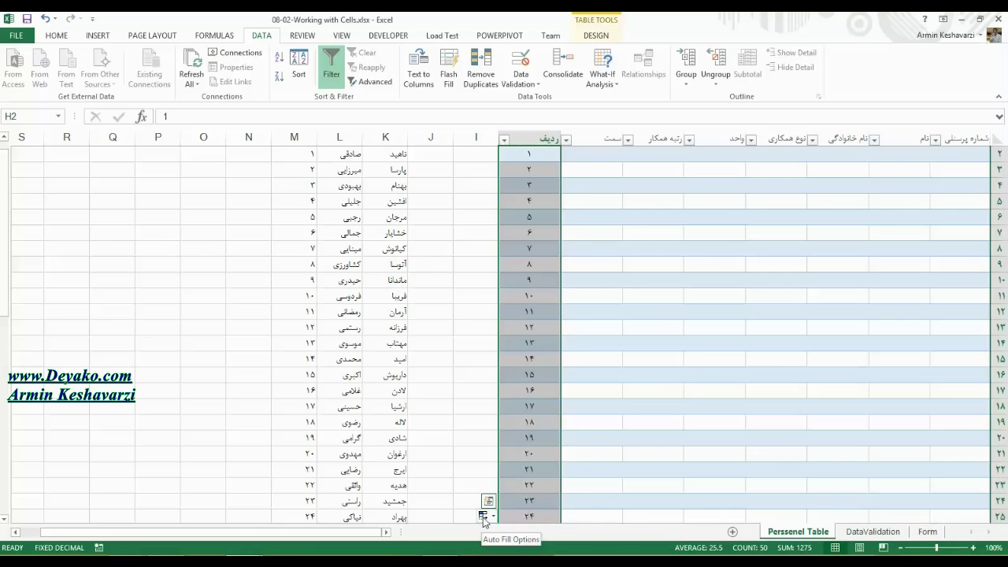
left_click(484, 518)
left_click(517, 454)
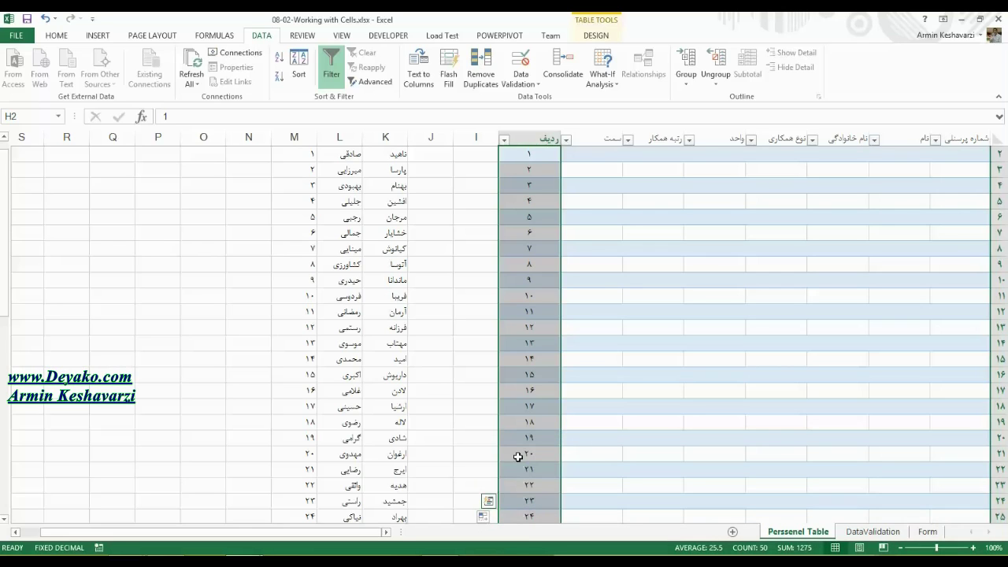
left_click_drag(4, 302, 4, 246)
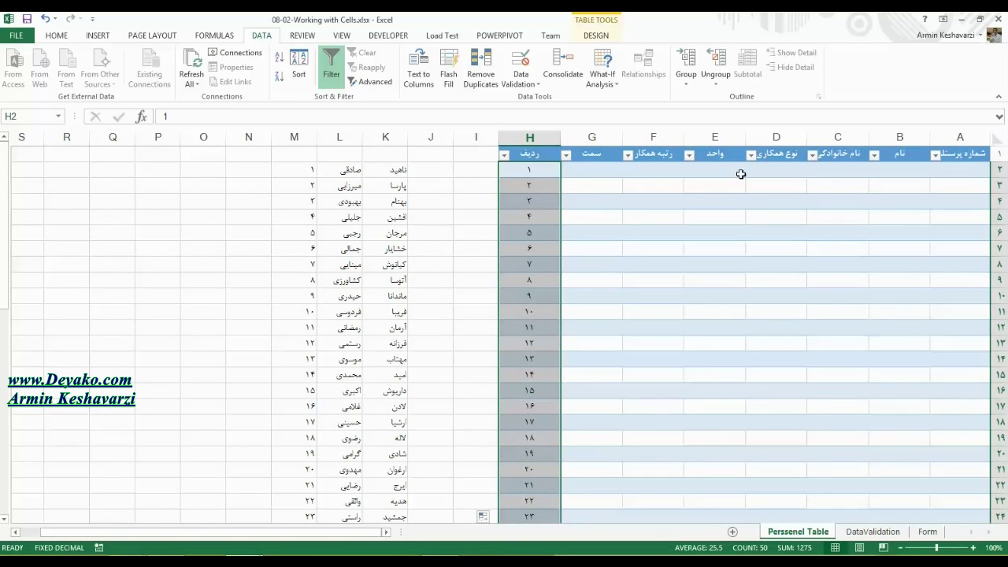
left_click_drag(825, 170, 825, 186)
left_click(825, 170)
Step: Enter =RANDBETWEEN(1,50) in the first نام cell so the table column auto-fills
key("Right")
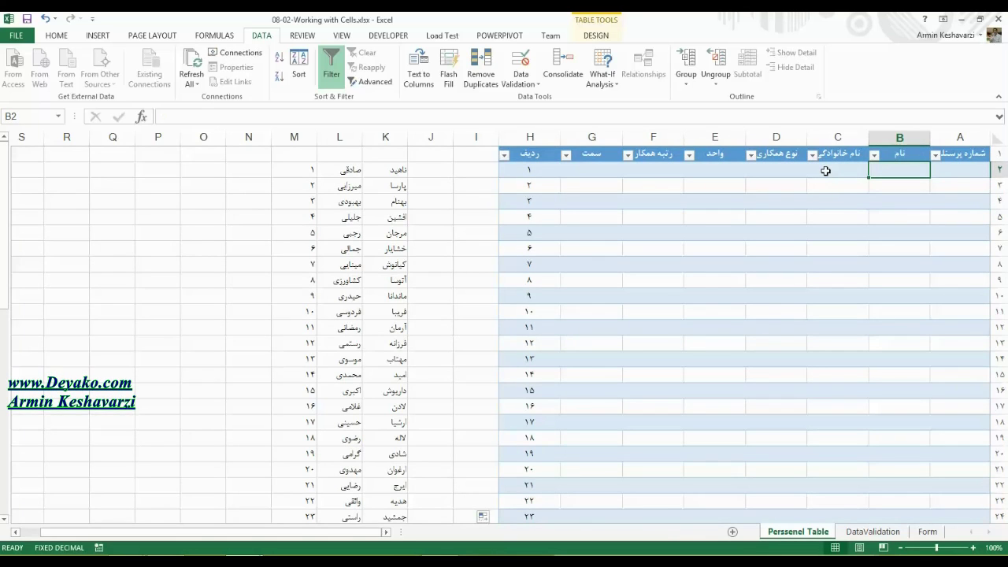
left_click_drag(5, 175, 7, 260)
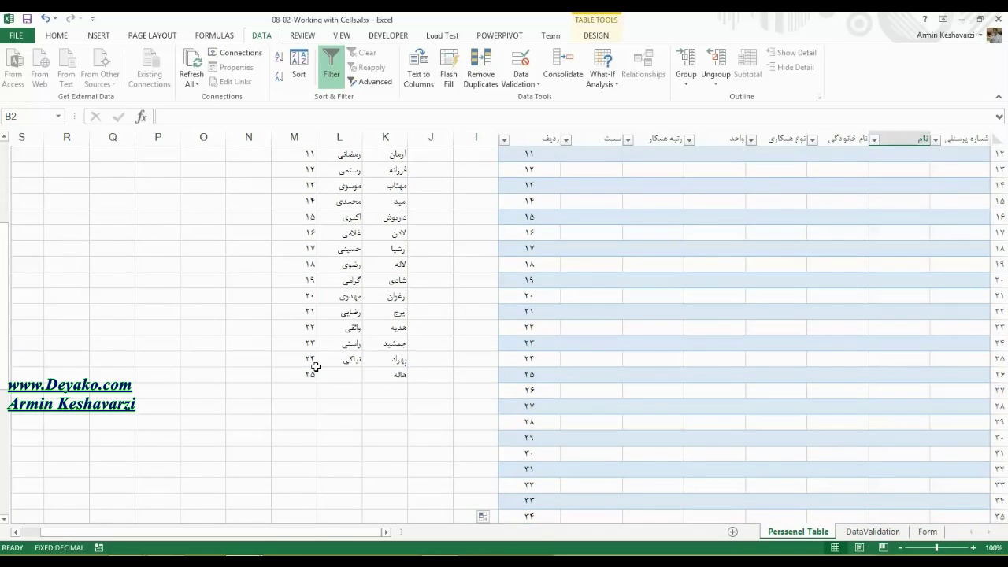
mouse_move(400, 374)
left_mouse_down()
mouse_move(396, 406)
mouse_move(412, 172)
left_mouse_up()
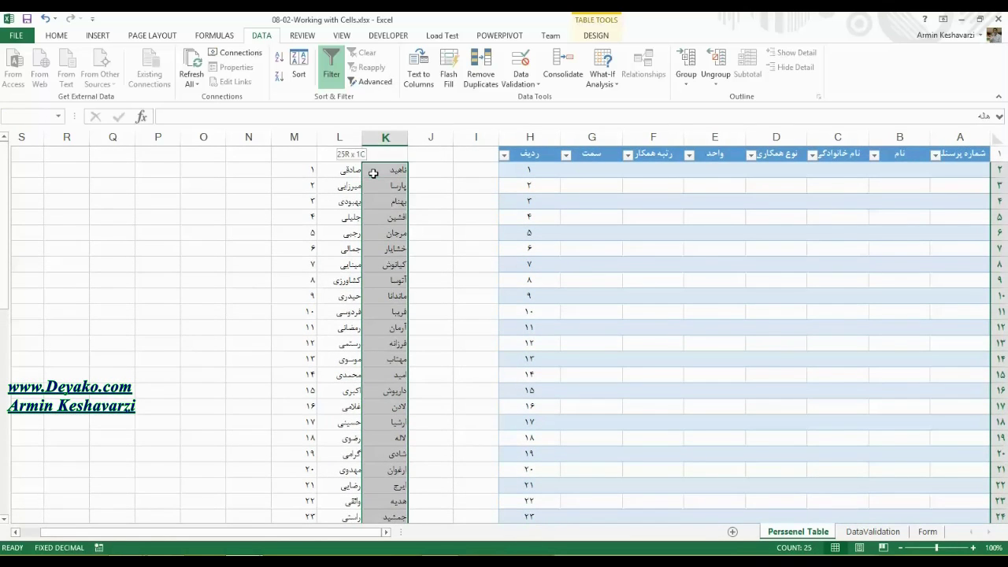
left_click(897, 173)
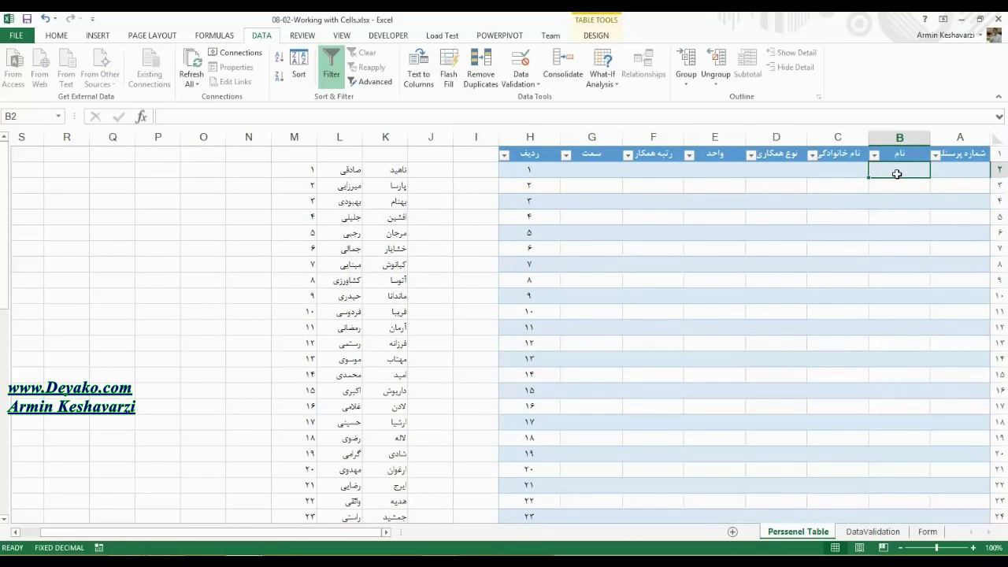
type("=")
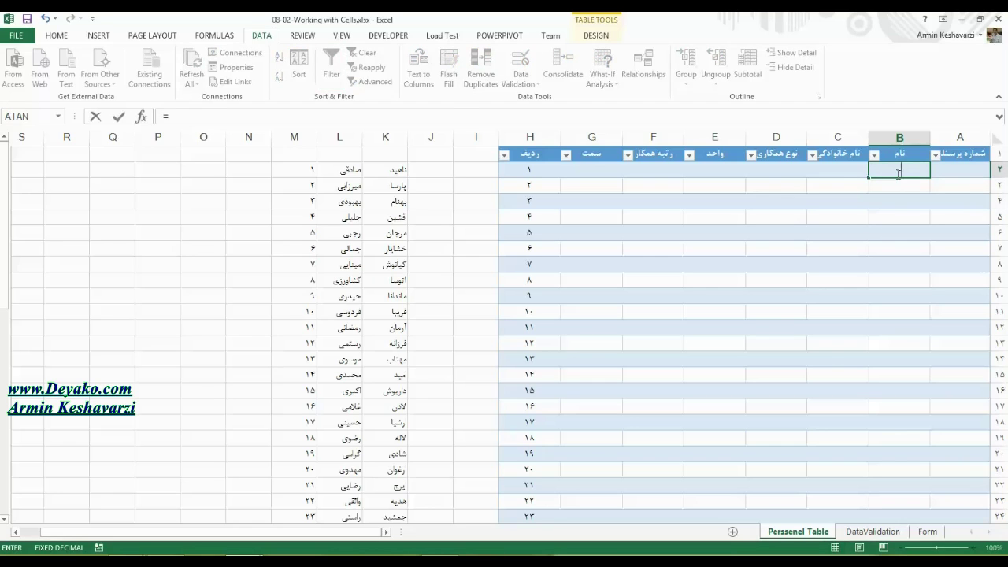
type("قشدی")
key("BackSpace")
key("BackSpace")
key("BackSpace")
key("BackSpace")
type("r")
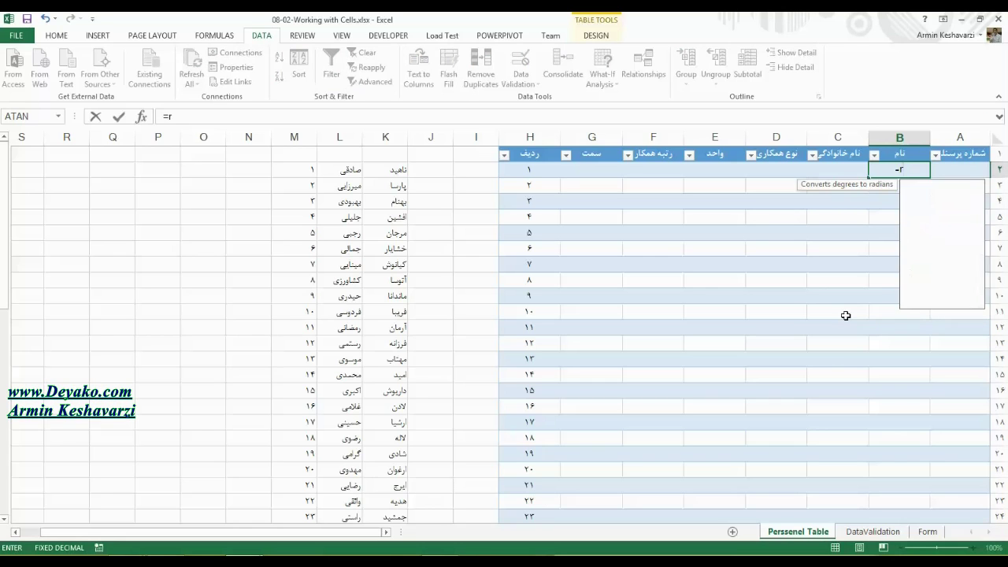
type("and")
key("Down")
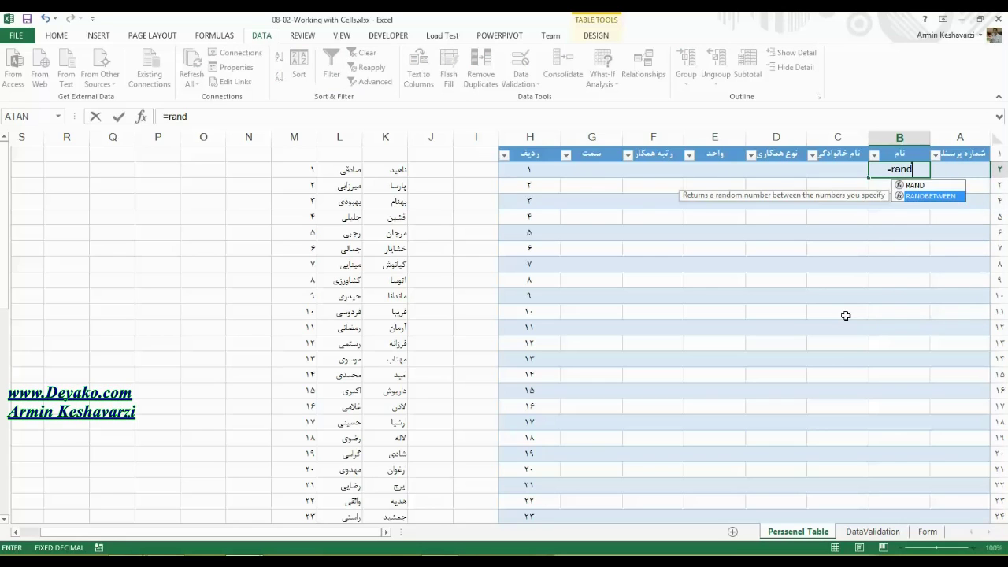
key("Tab")
type("1,50)")
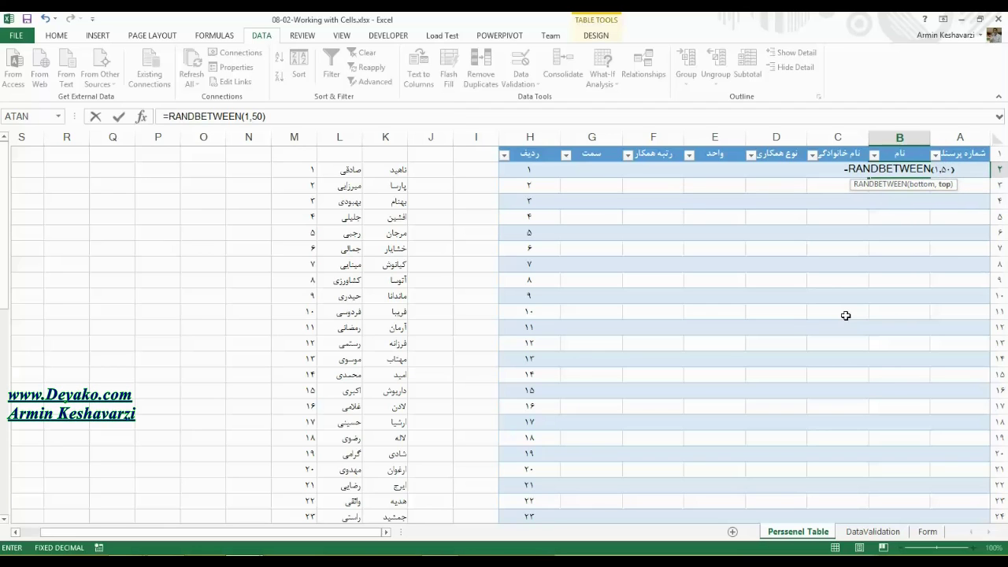
key("Return")
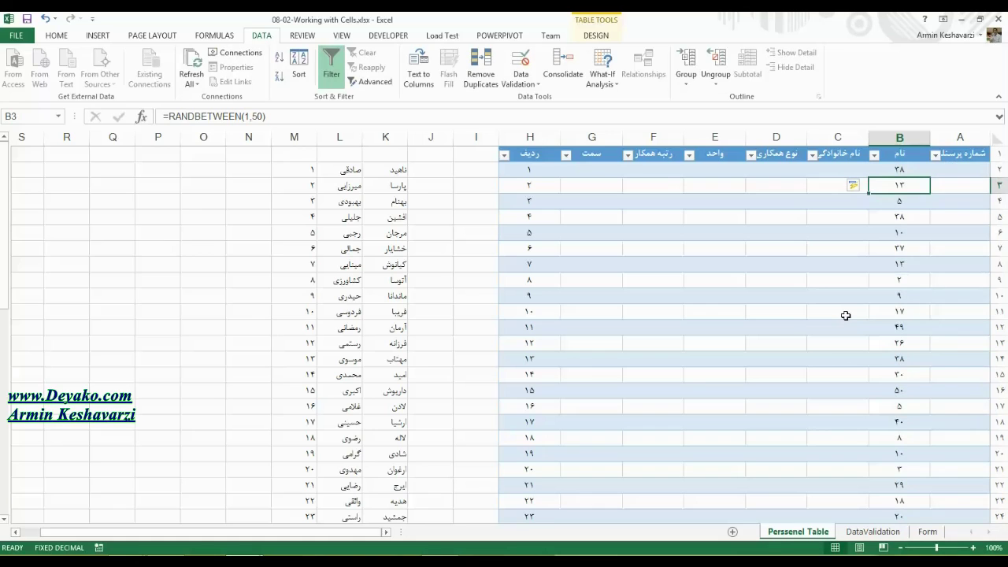
Step: Re-commit the B2 formula and re-enter H2 to show the random numbers regenerating
left_click(898, 169)
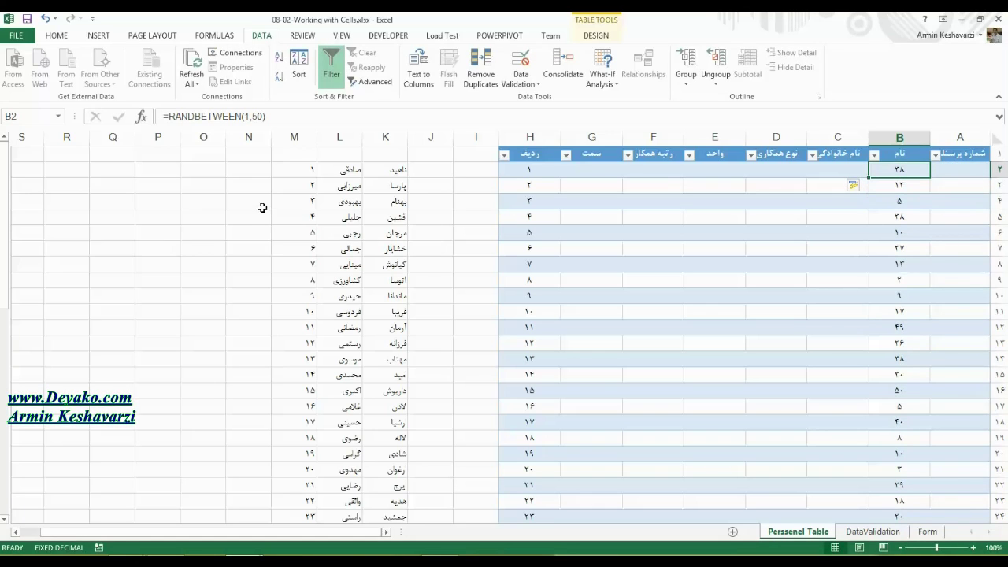
left_click(252, 117)
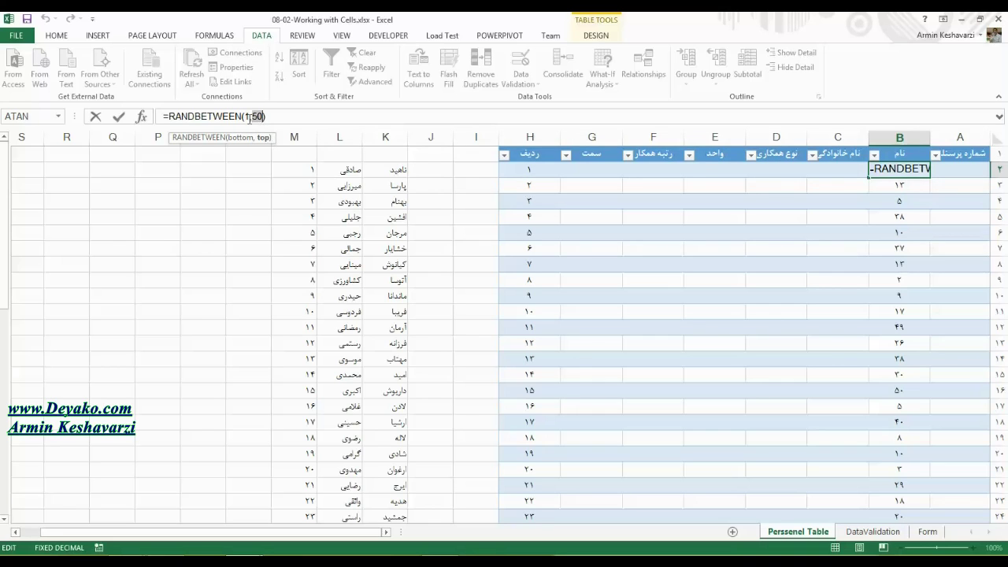
left_click_drag(245, 117, 260, 118)
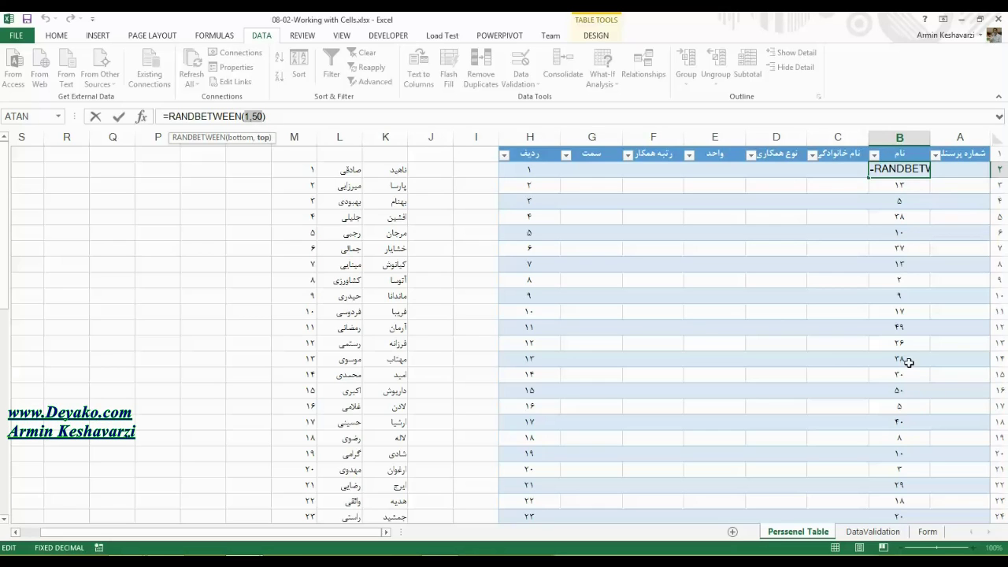
key("Return")
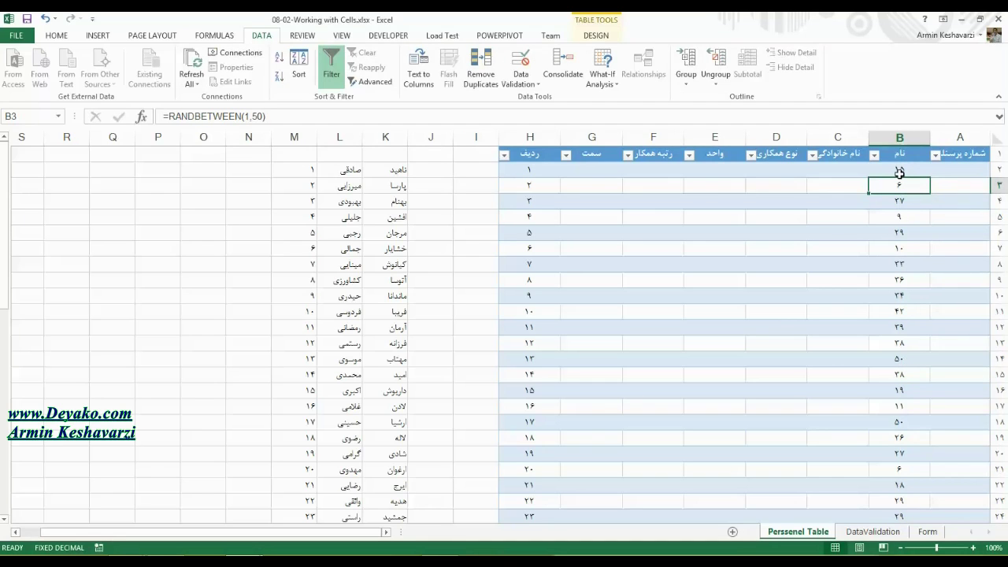
left_click(532, 167)
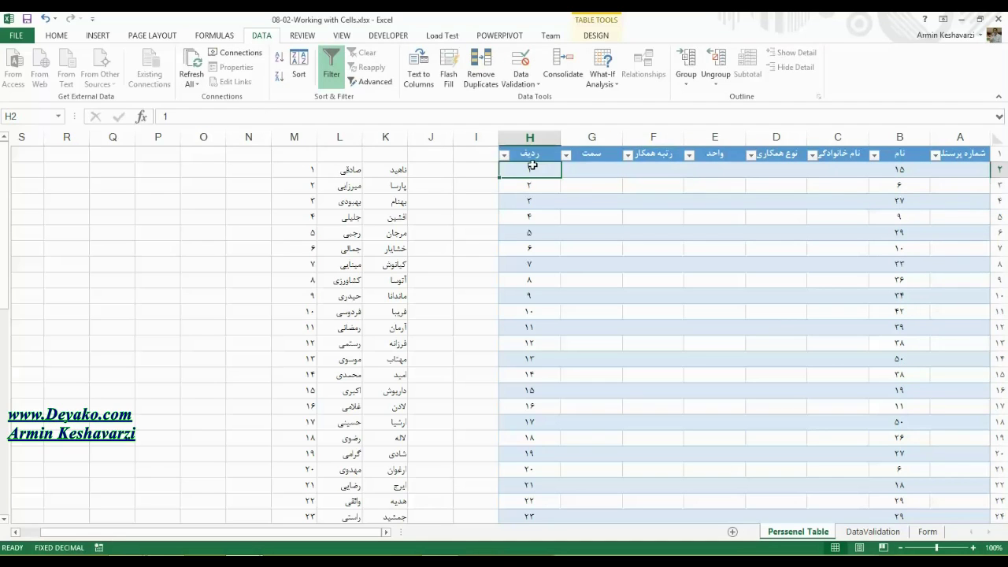
double_click(532, 167)
type("0")
key("Return")
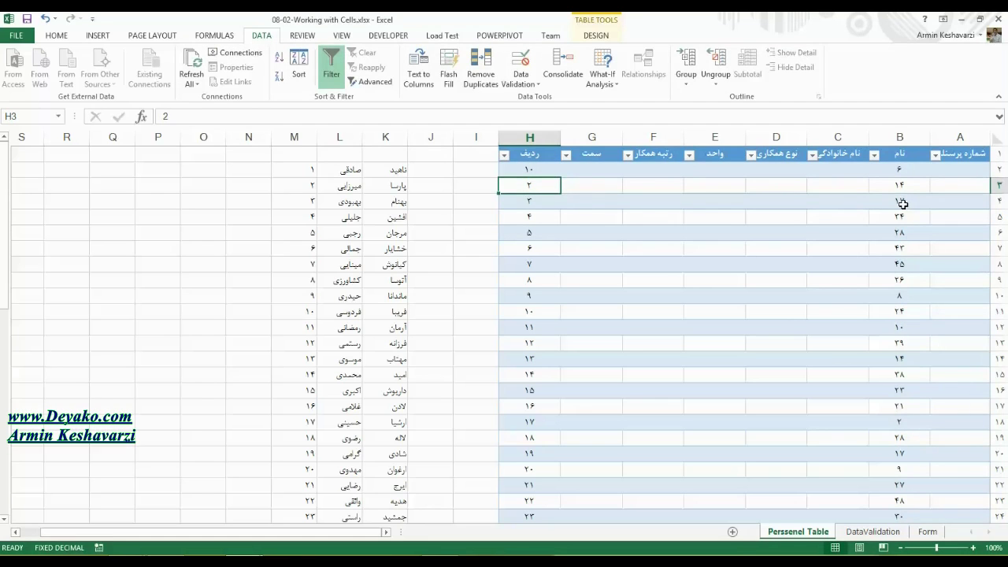
left_click(524, 165)
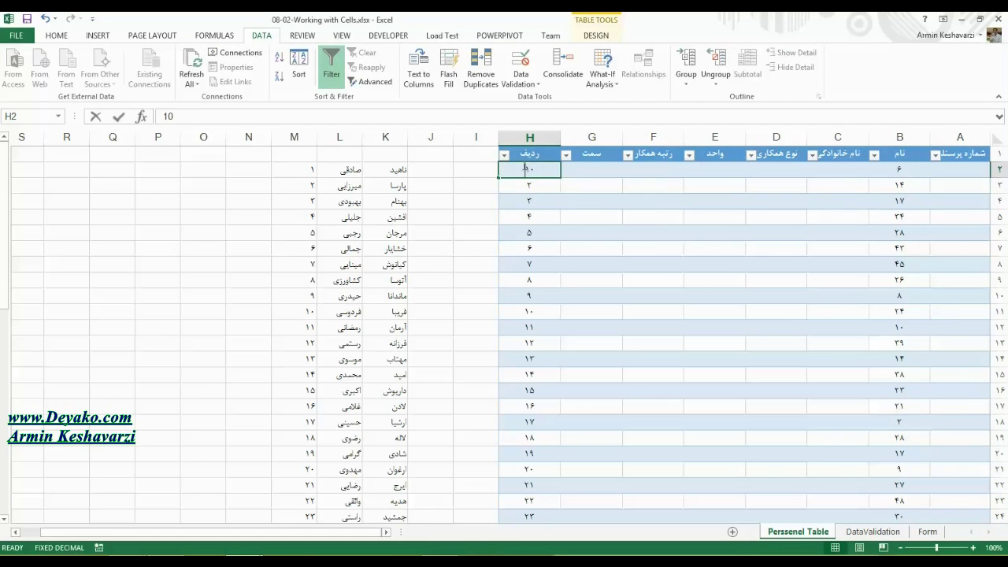
double_click(524, 166)
key("Return")
Step: Select the نام numbers B2:B51 and copy them
left_click(890, 169)
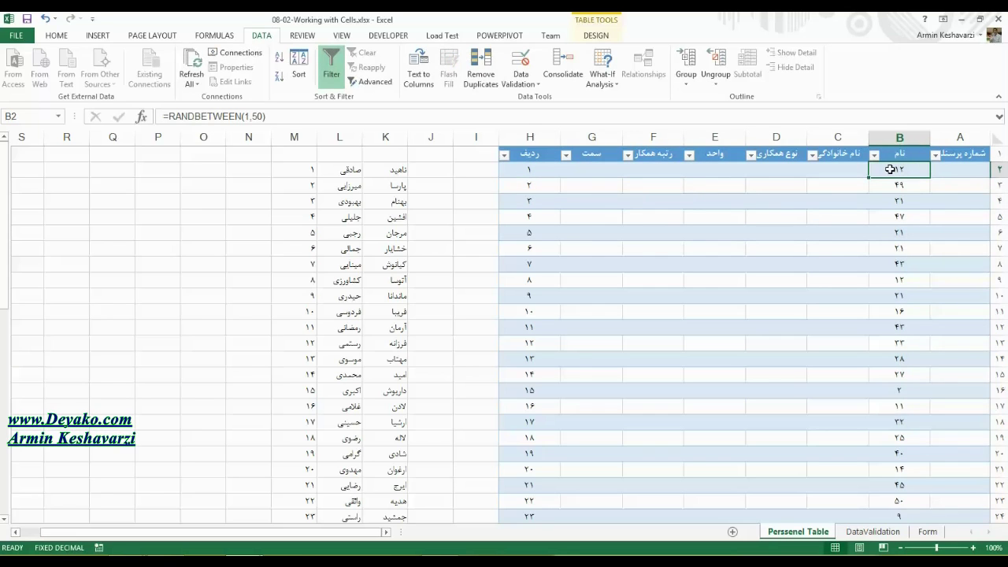
key("ctrl+shift+Down")
key("ctrl+q")
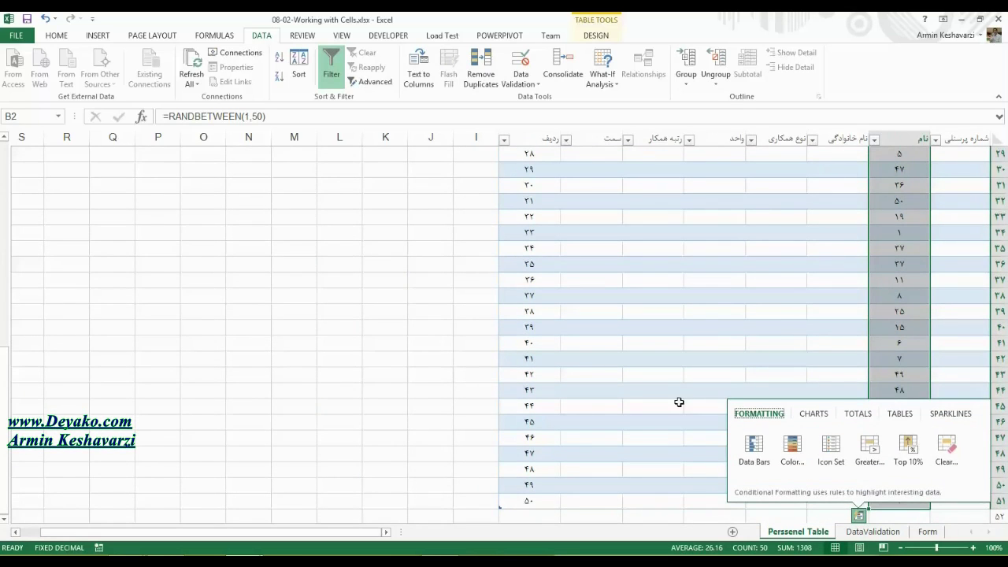
left_click(880, 227)
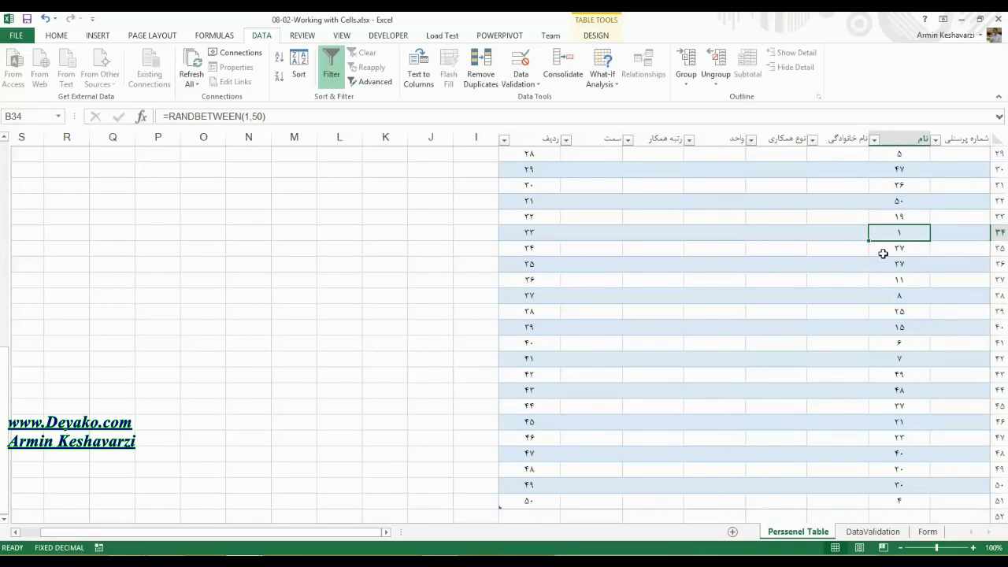
left_click(903, 499)
key("ctrl+shift+Up")
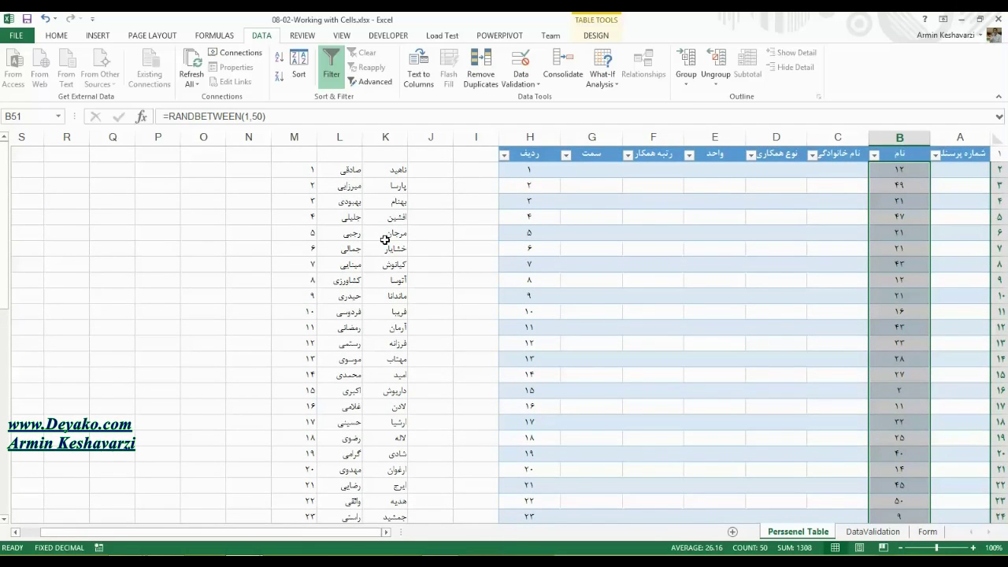
key("ctrl+c")
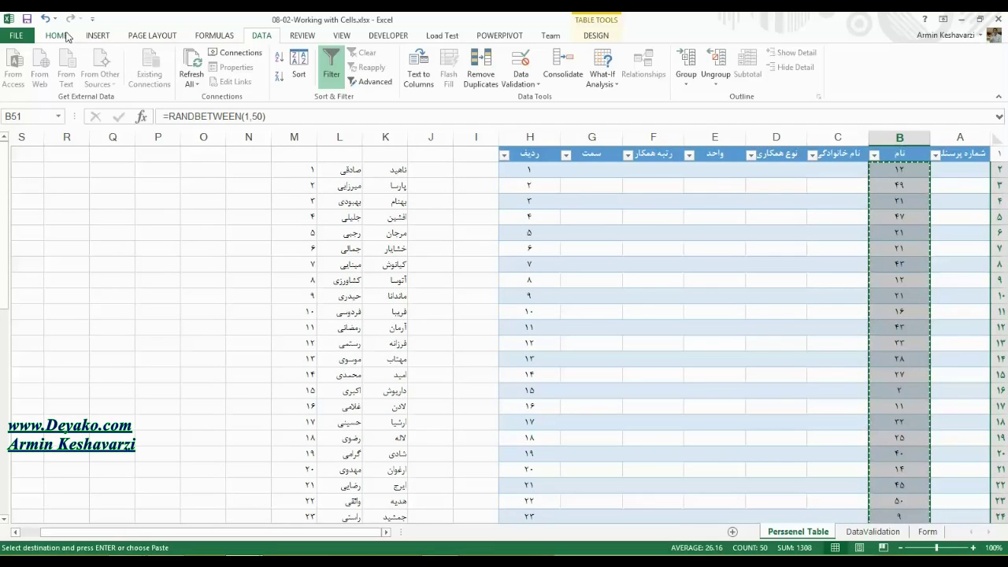
Step: Paste the copied numbers back over B2:B51 as values only
left_click(66, 36)
left_click(9, 78)
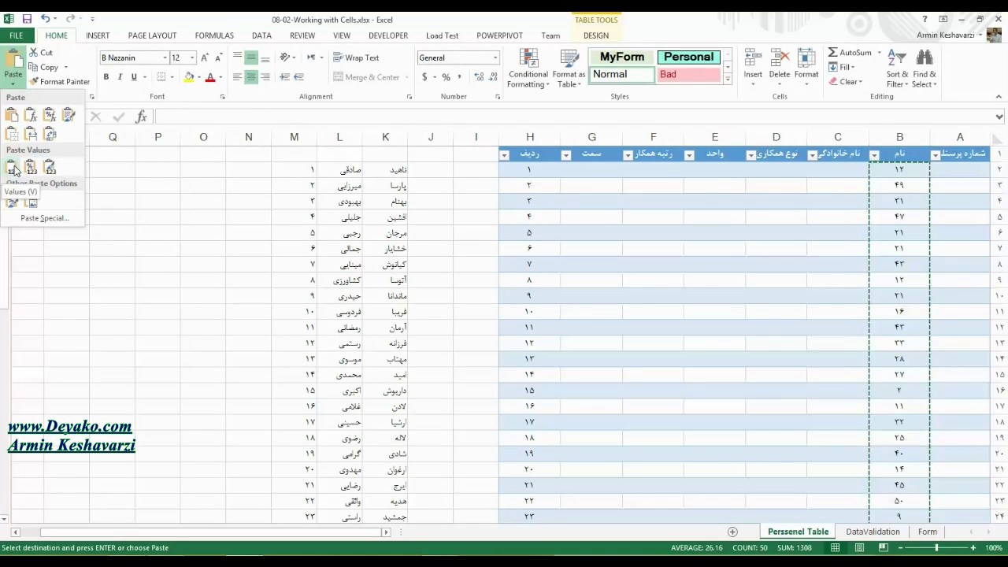
left_click(42, 169)
scroll(42, 170, "down", 13)
Step: Check column B cells now hold fixed numbers, such as 12 in B2 and 49 in B3
left_click(900, 311)
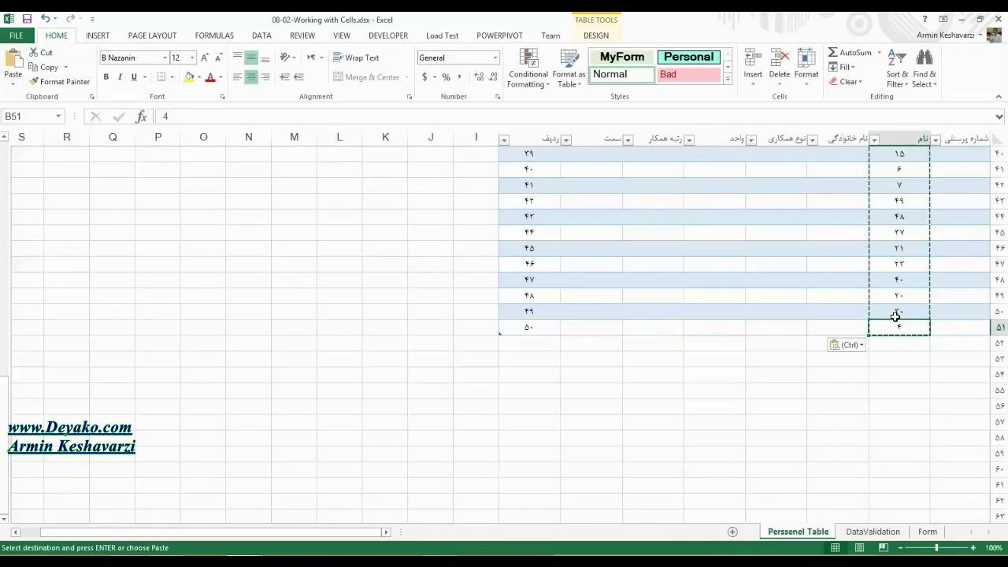
key("Up")
key("Up")
key("Up")
key("Up")
key("Up")
key("Up")
key("Up")
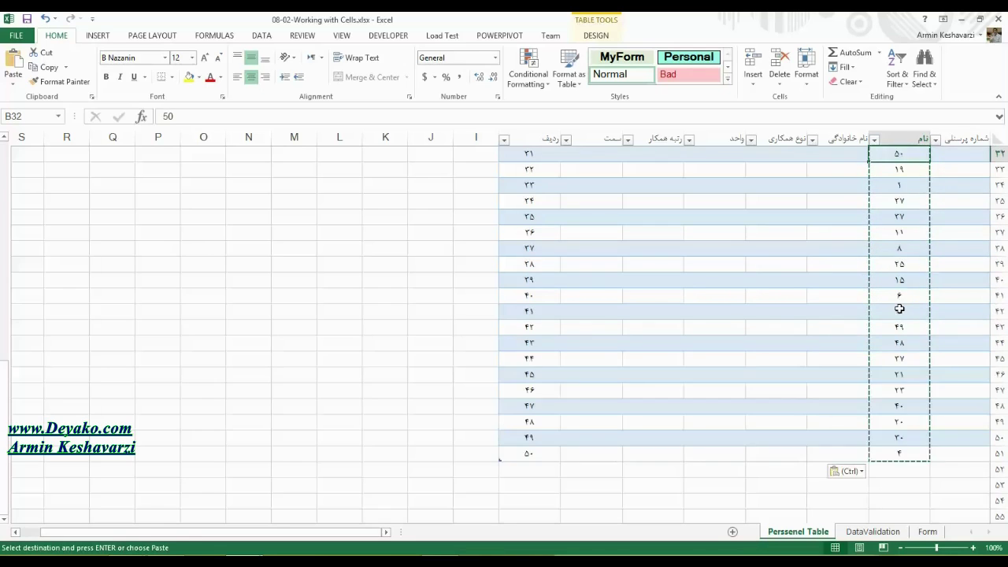
key("Up")
key("Up")
key("Up")
key("Up")
key("Up")
key("Up")
key("Up")
key("Up")
key("Up")
key("Down")
key("Down")
key("Left")
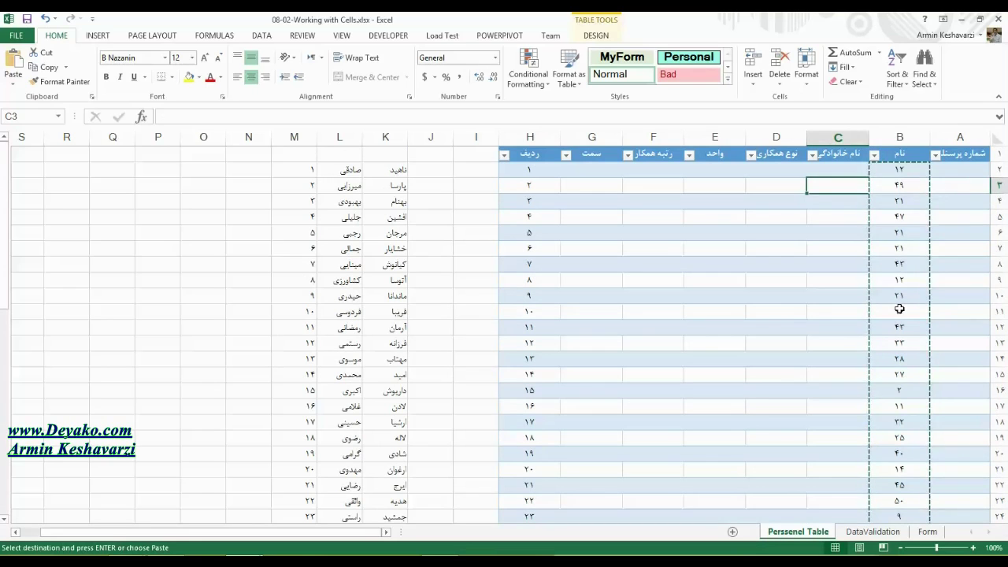
key("Right")
key("Up")
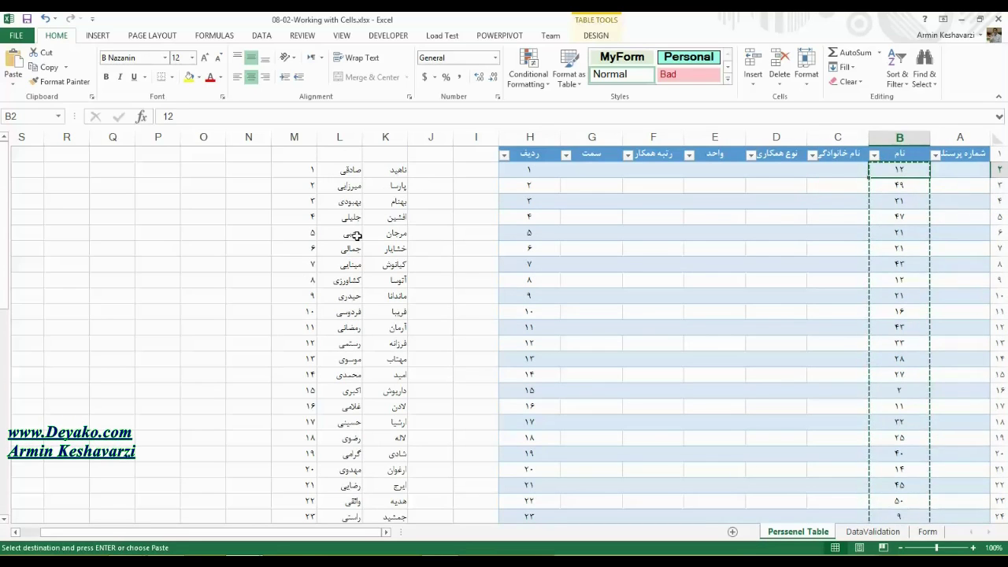
left_click(303, 345)
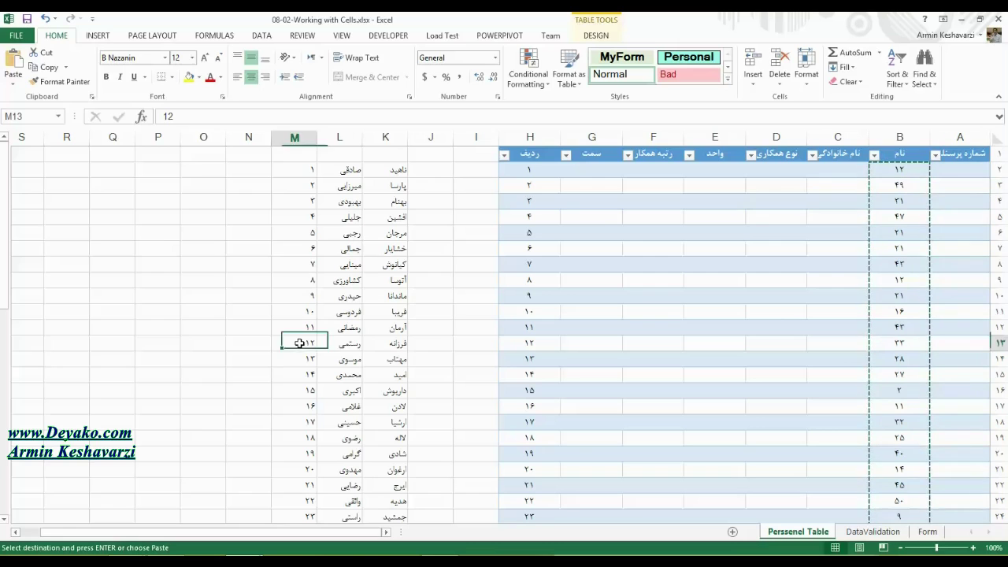
left_click(392, 343)
left_click(837, 167)
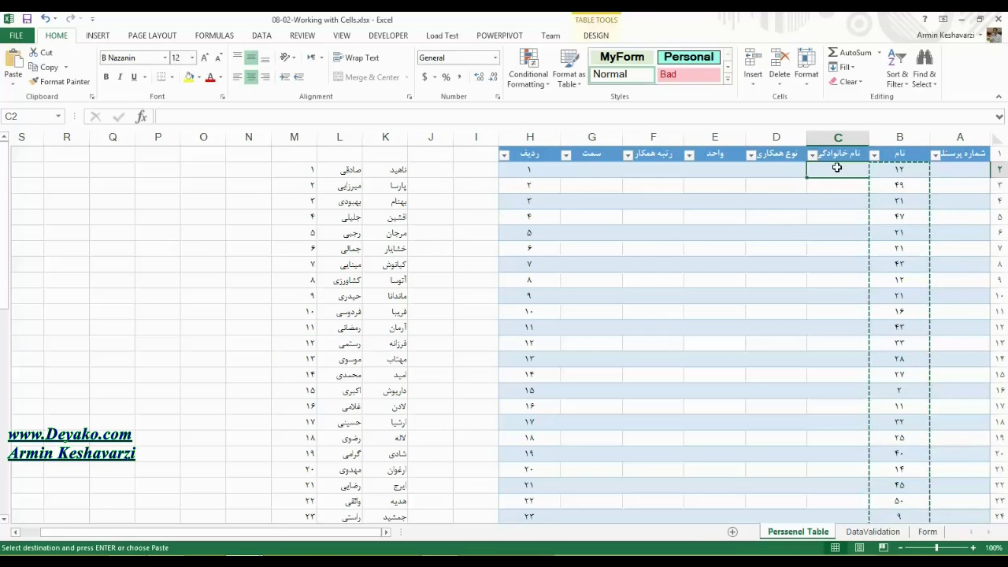
left_click(906, 167)
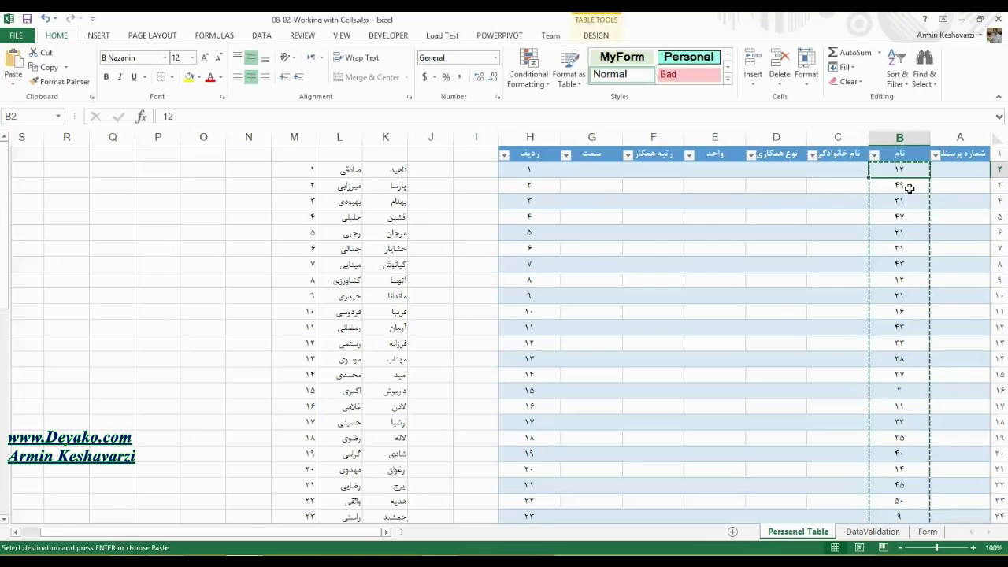
left_click(905, 184)
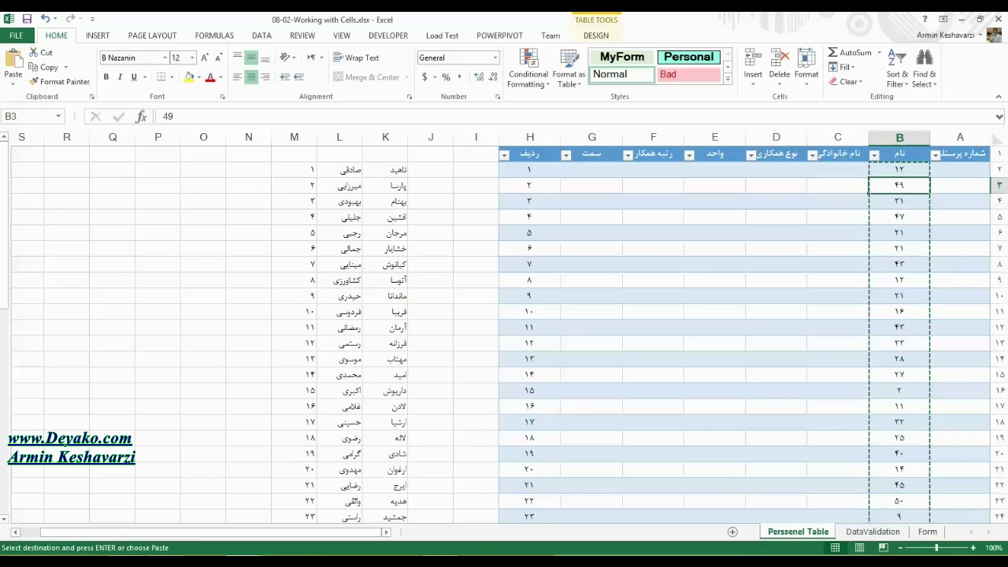
left_click_drag(7, 275, 7, 350)
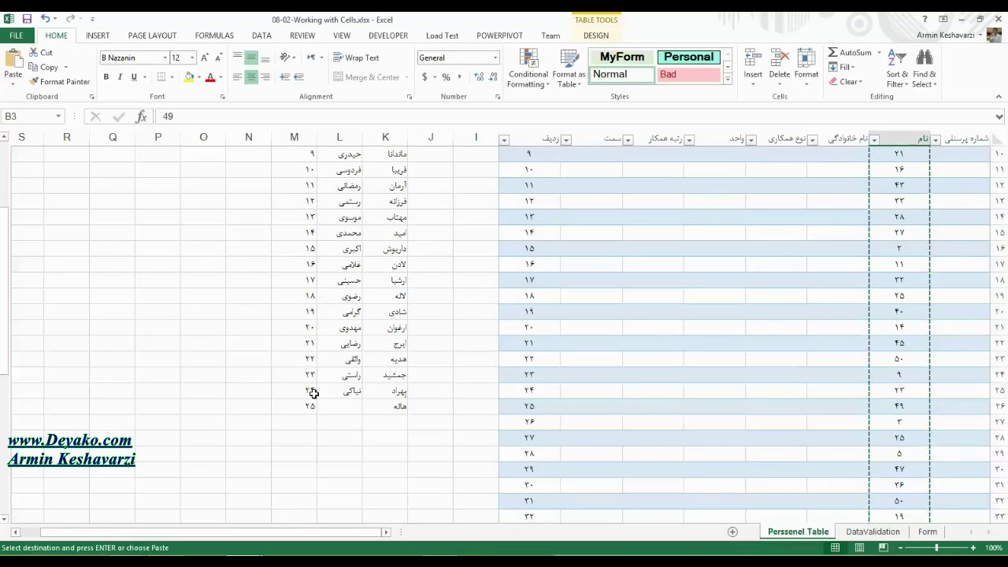
mouse_move(310, 406)
left_mouse_down()
mouse_move(271, 244)
mouse_move(313, 172)
mouse_move(311, 193)
left_mouse_up()
left_click(899, 170)
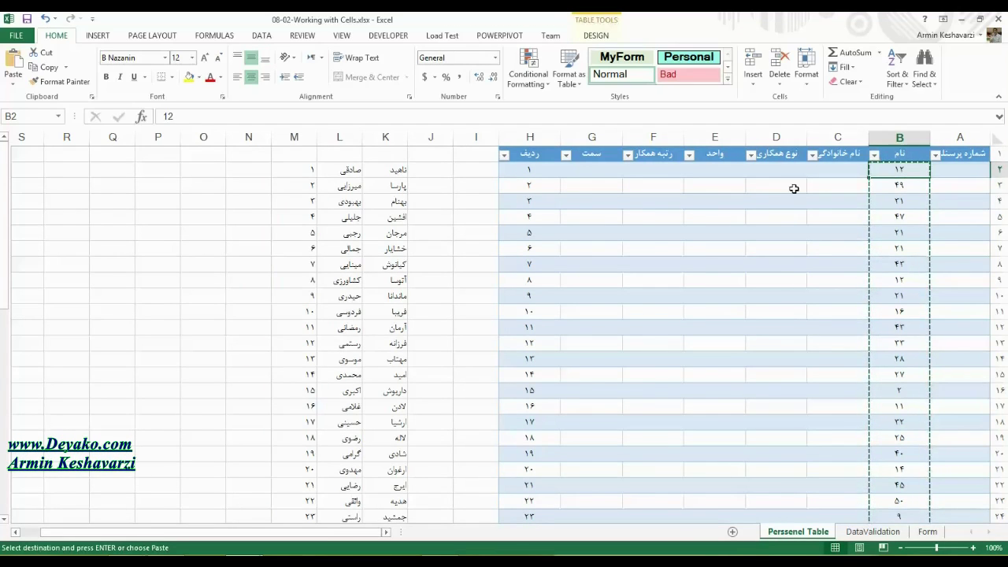
type("=")
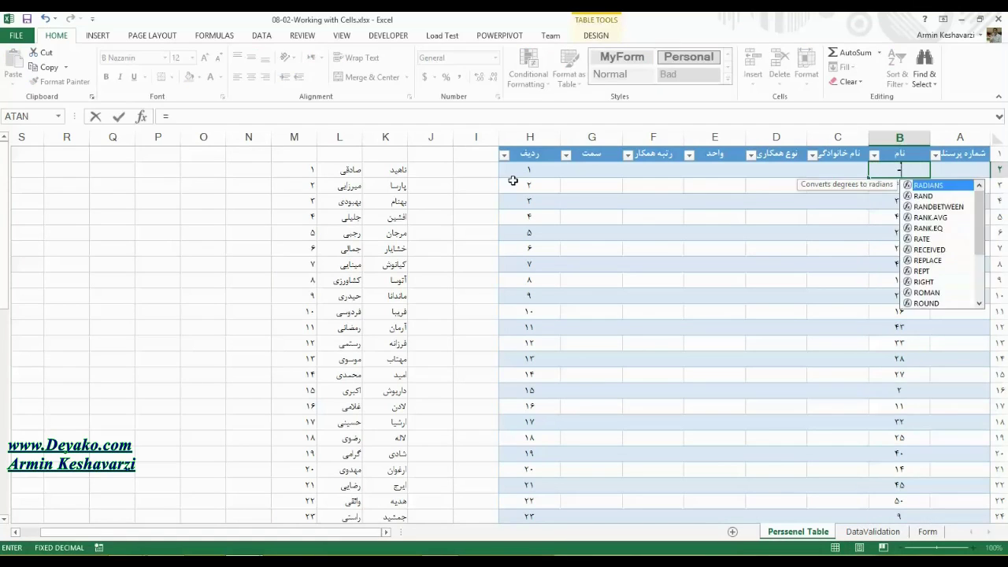
type("rand")
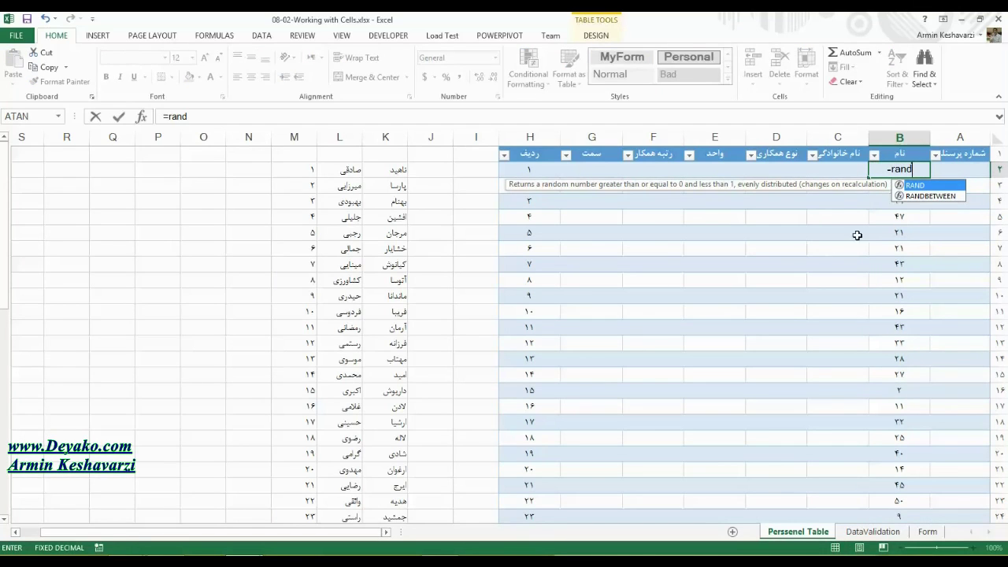
double_click(933, 196)
type("1,25)")
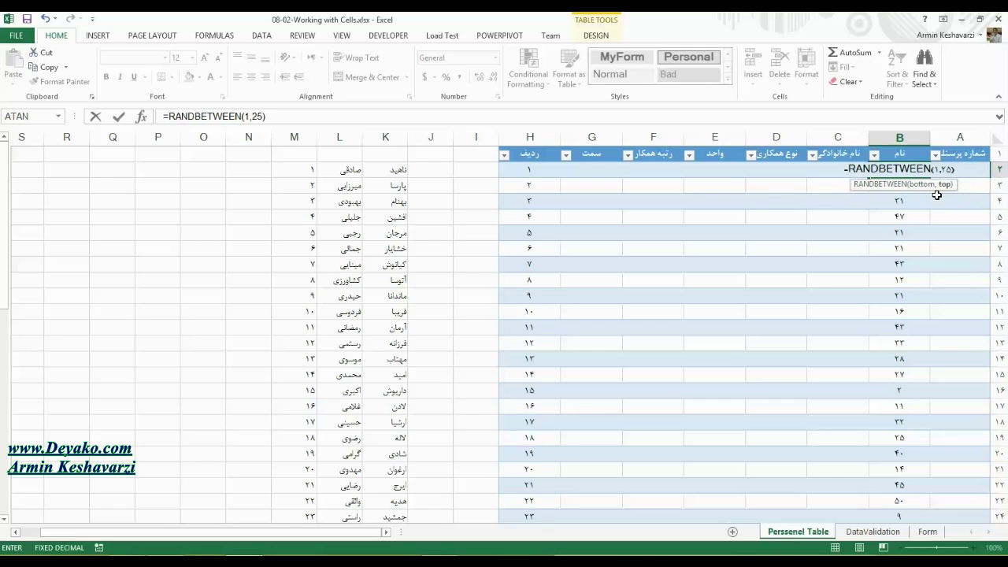
key("Return")
left_click(891, 169)
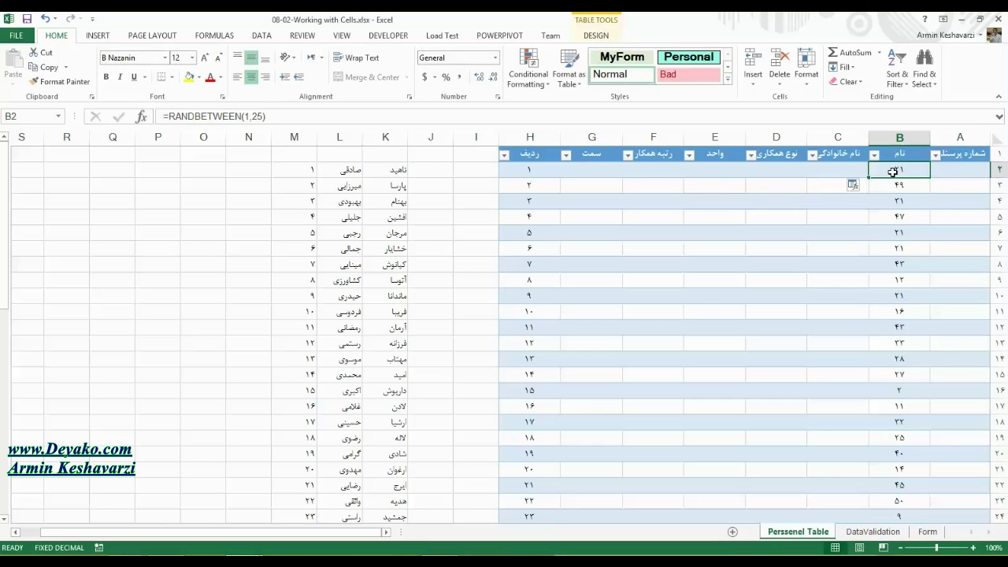
left_click(891, 187)
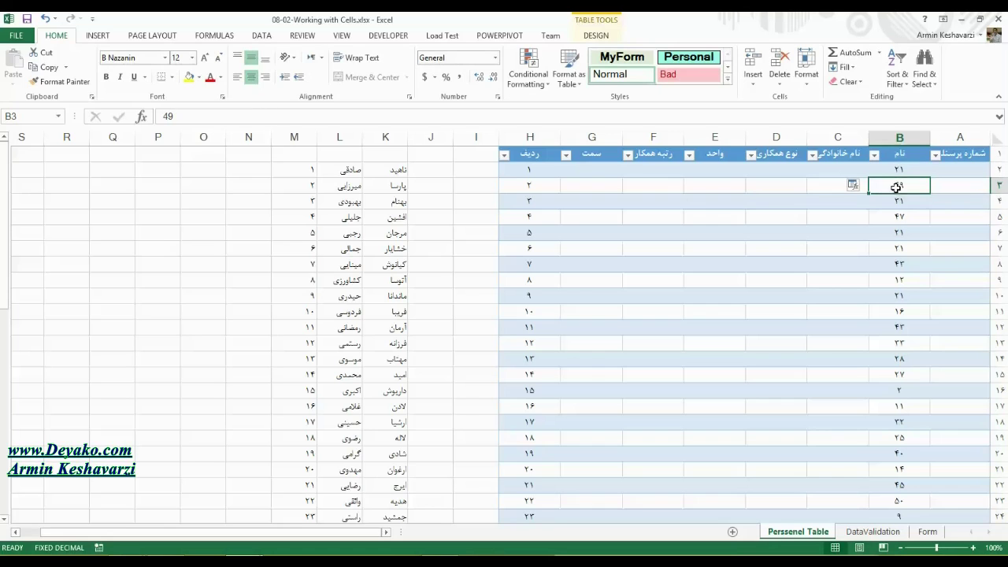
left_click(911, 167)
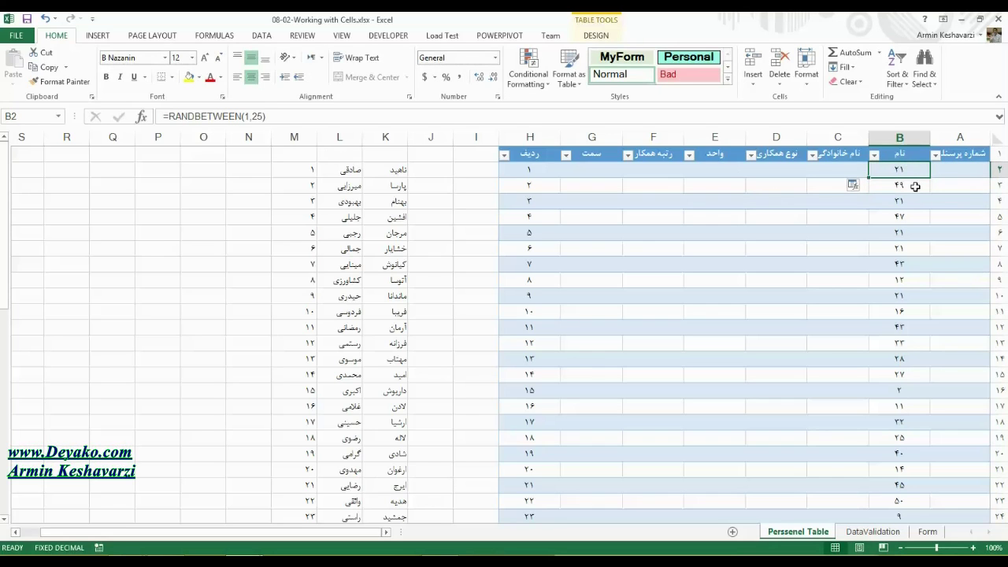
left_click(906, 187)
left_click_drag(905, 199, 906, 186)
left_click(906, 170)
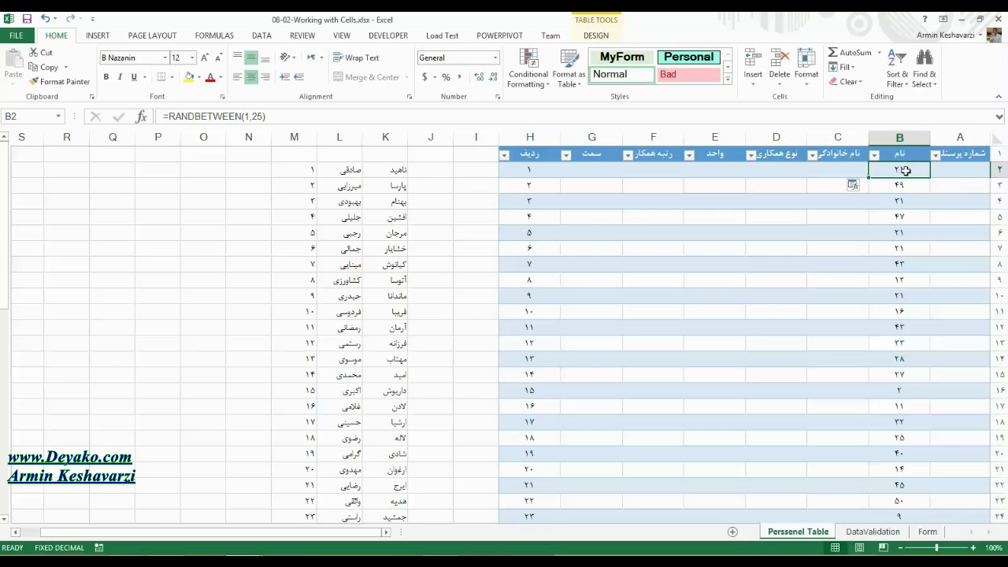
left_click(906, 186)
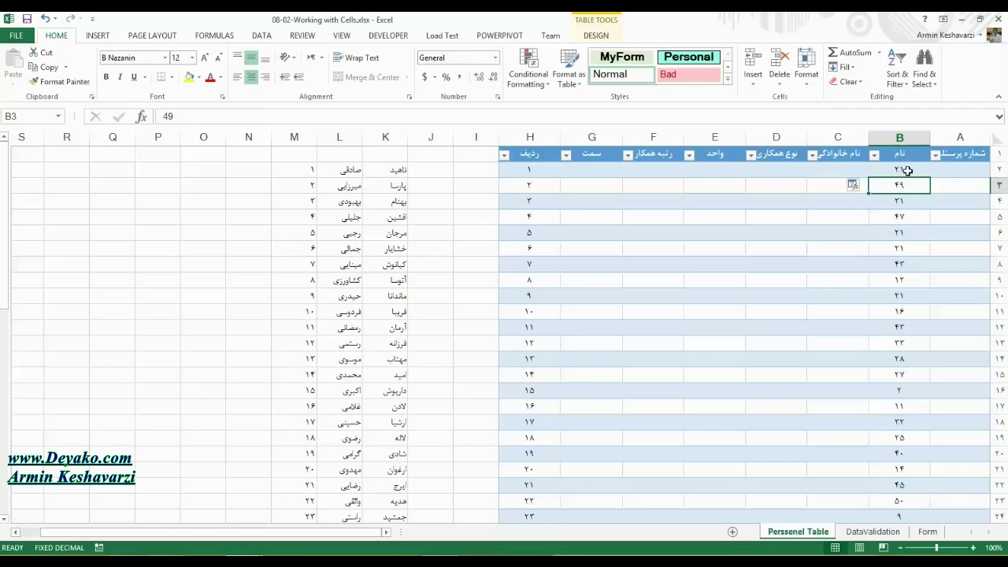
left_click(908, 170)
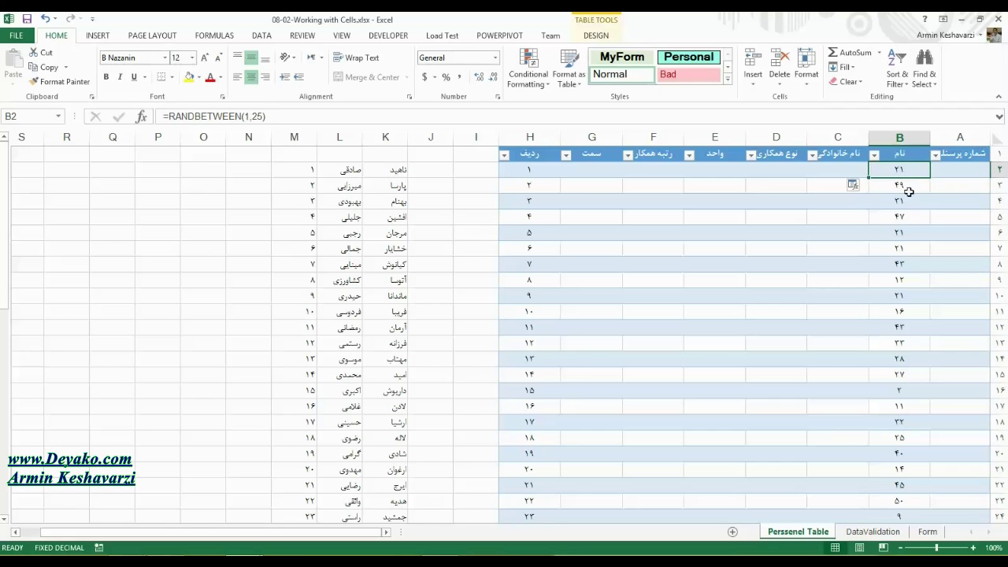
left_click(908, 190)
left_click(909, 207)
left_click(902, 390)
left_click(900, 468)
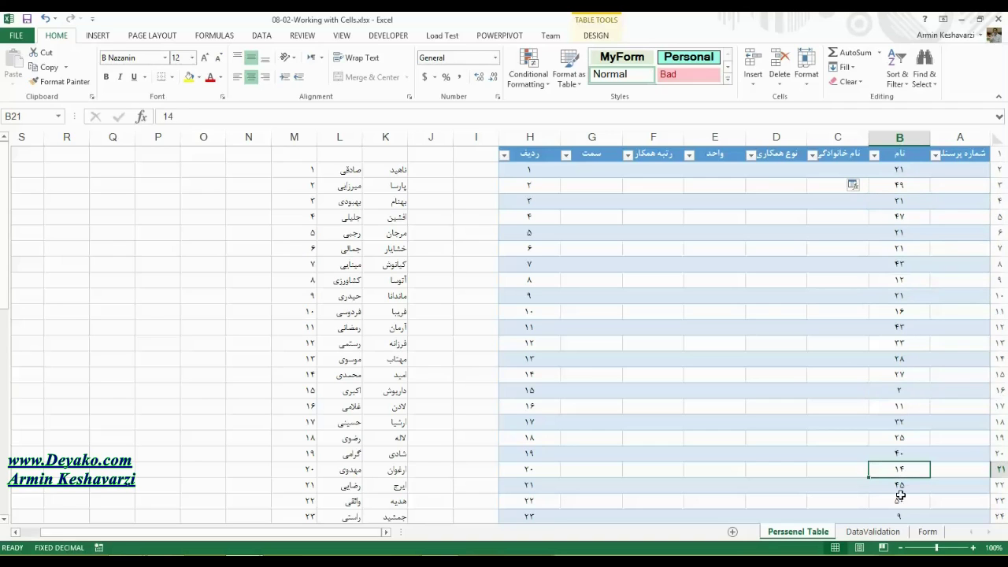
left_click(908, 173)
mouse_move(870, 179)
left_mouse_down()
mouse_move(870, 307)
mouse_move(868, 182)
left_mouse_up()
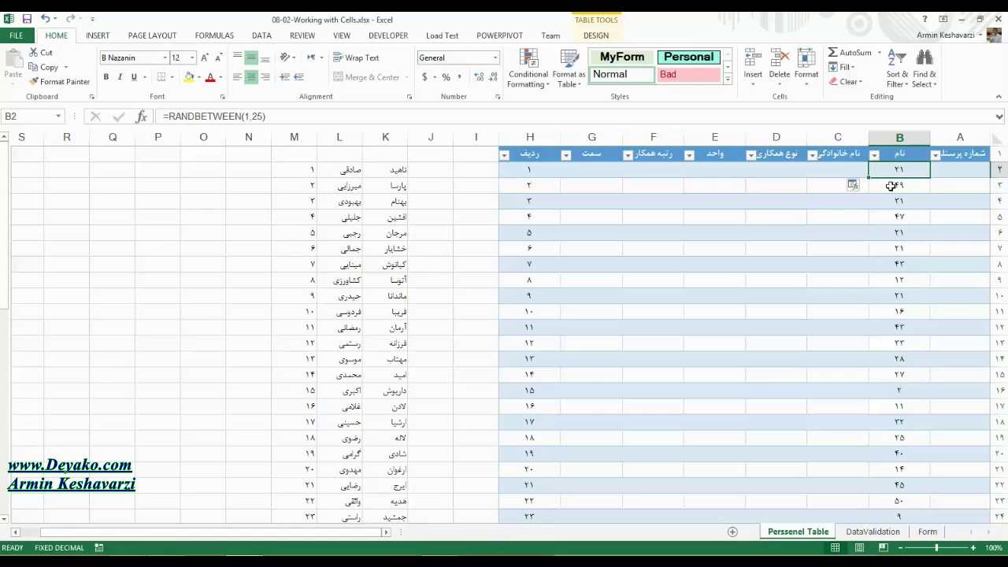
left_click(896, 189)
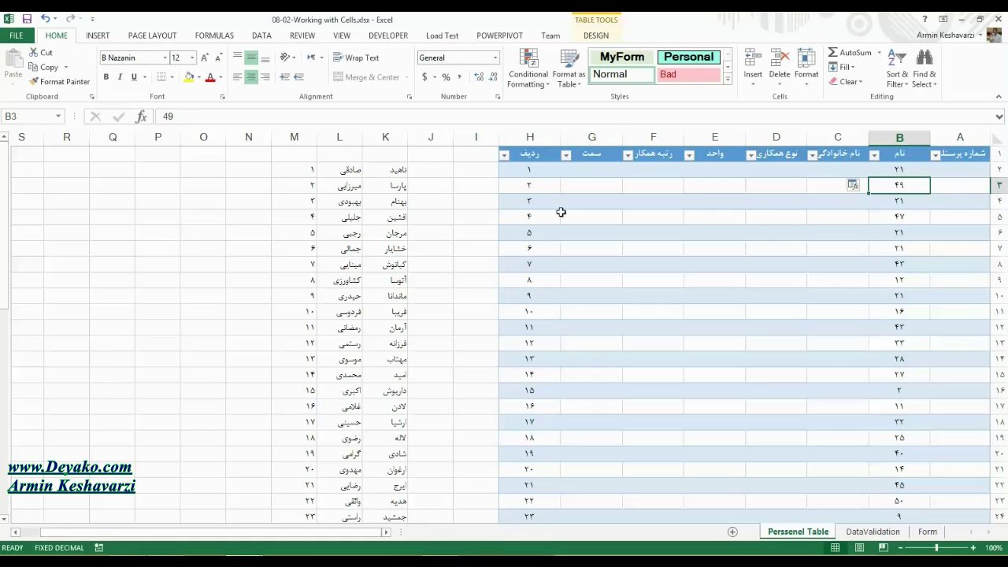
left_click(909, 170)
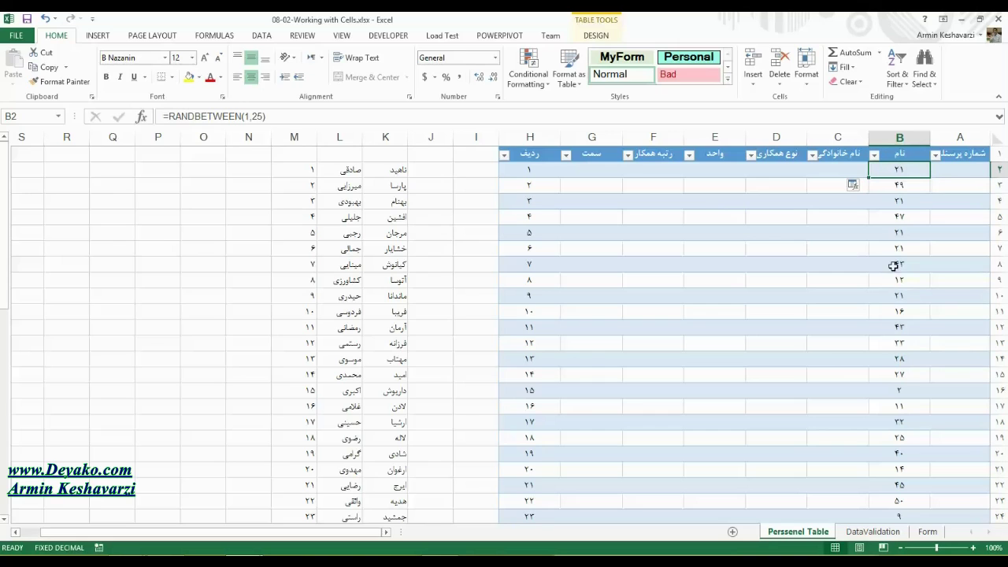
Step: Overwrite the whole نام column with =RANDBETWEEN(1,25) via the AutoCorrect smart tag, then check B2
left_click(855, 187)
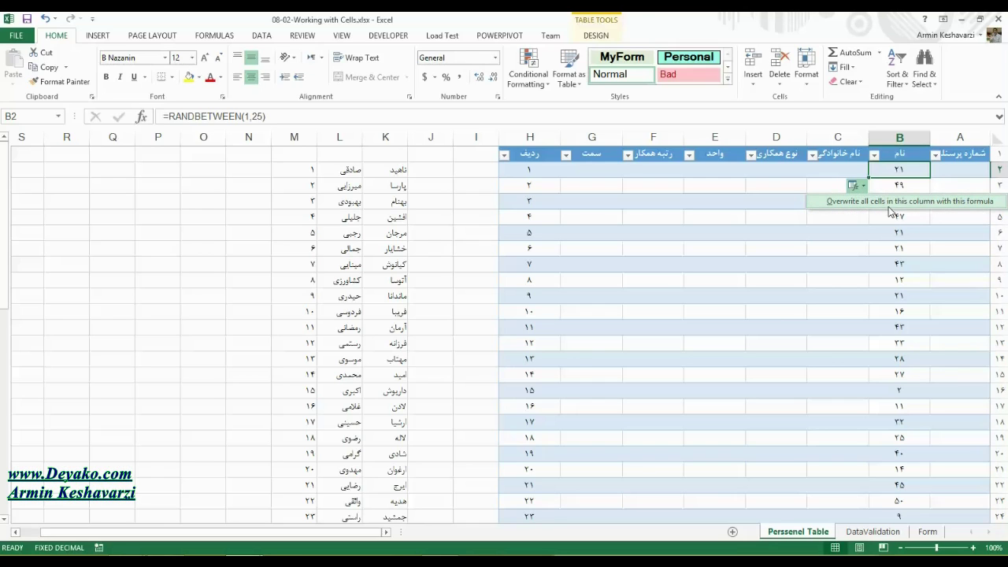
left_click(945, 203)
key("Down")
key("Down")
key("Down")
key("Down")
key("Down")
key("Down")
left_click(895, 391)
left_click(897, 248)
left_click(898, 169)
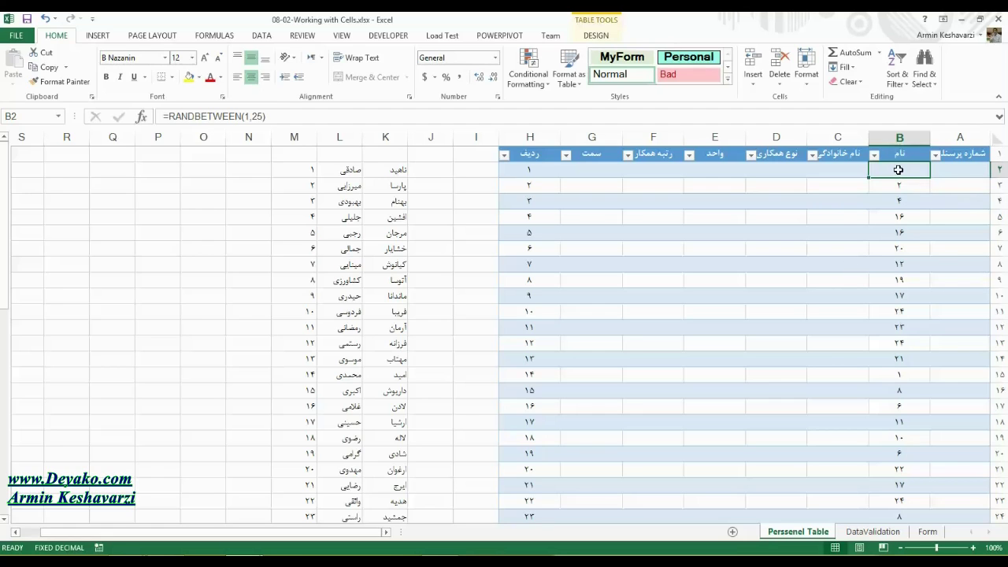
left_click(947, 169)
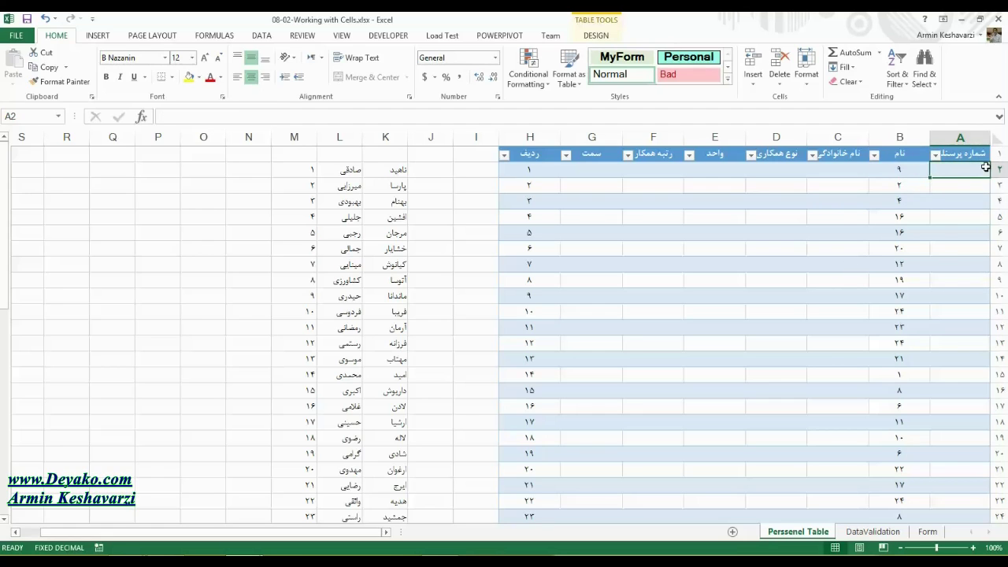
left_click(886, 168)
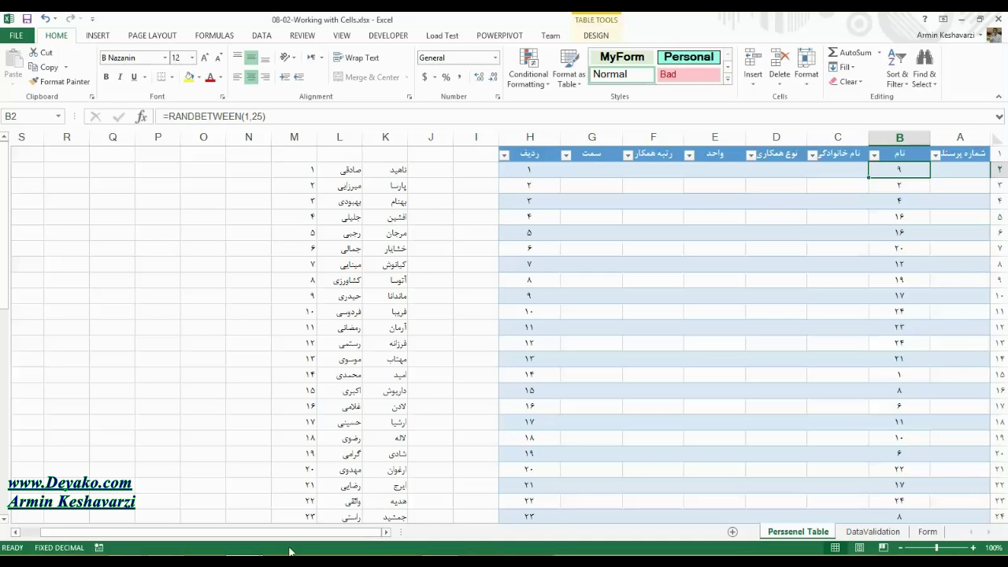
left_click(315, 493)
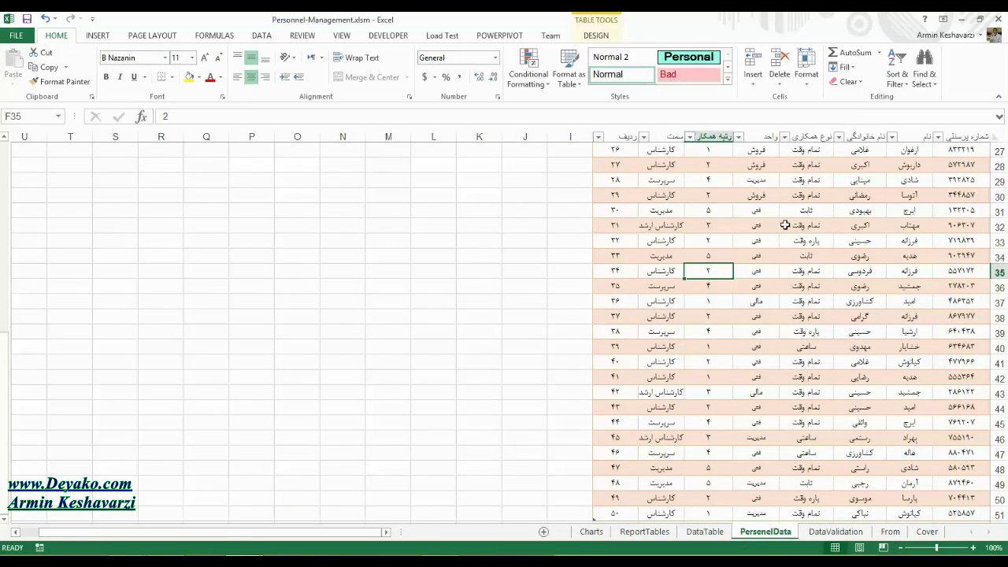
mouse_move(910, 210)
left_mouse_down()
mouse_move(908, 111)
mouse_move(906, 162)
left_mouse_up()
left_click(910, 165)
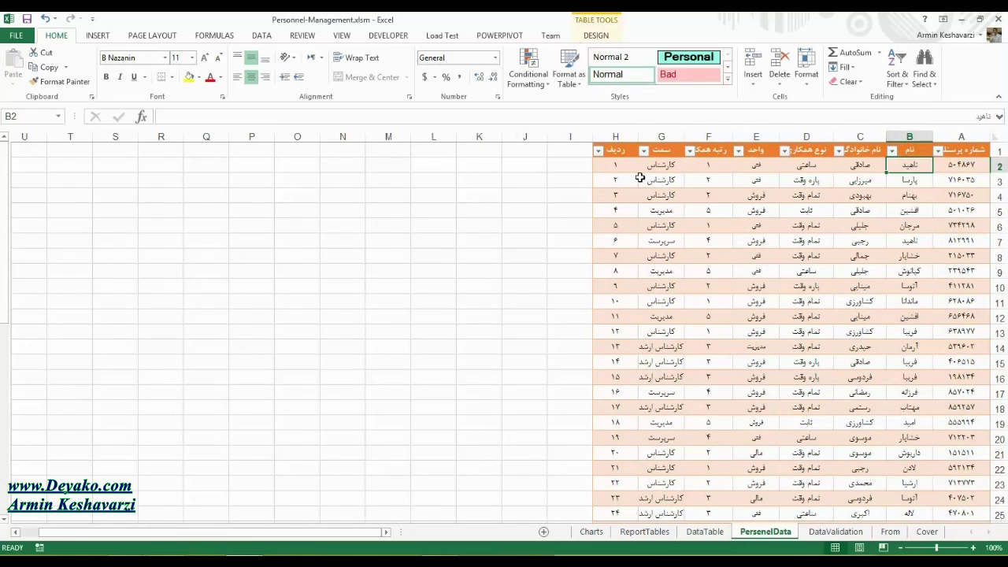
left_click_drag(617, 167, 906, 235)
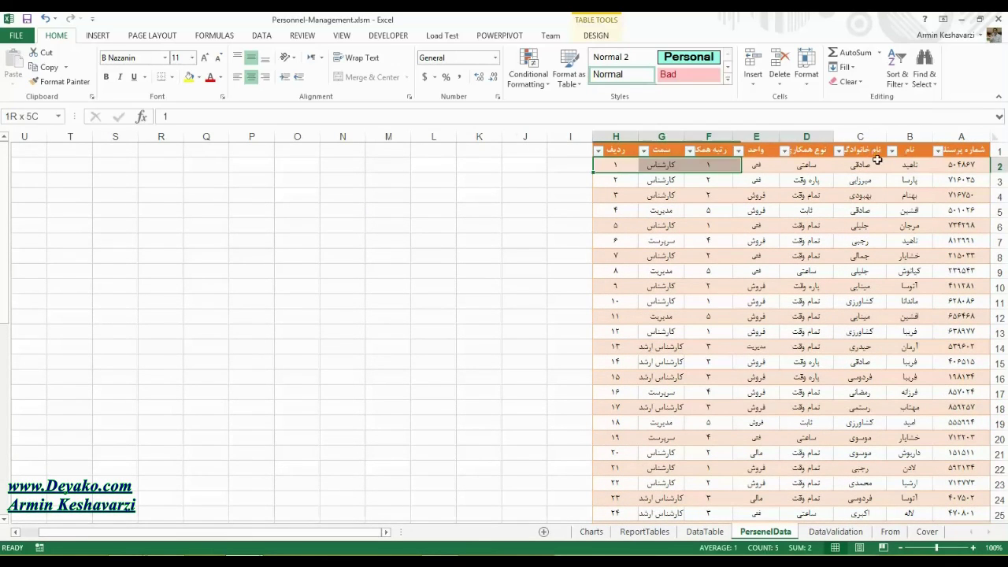
left_click(907, 239)
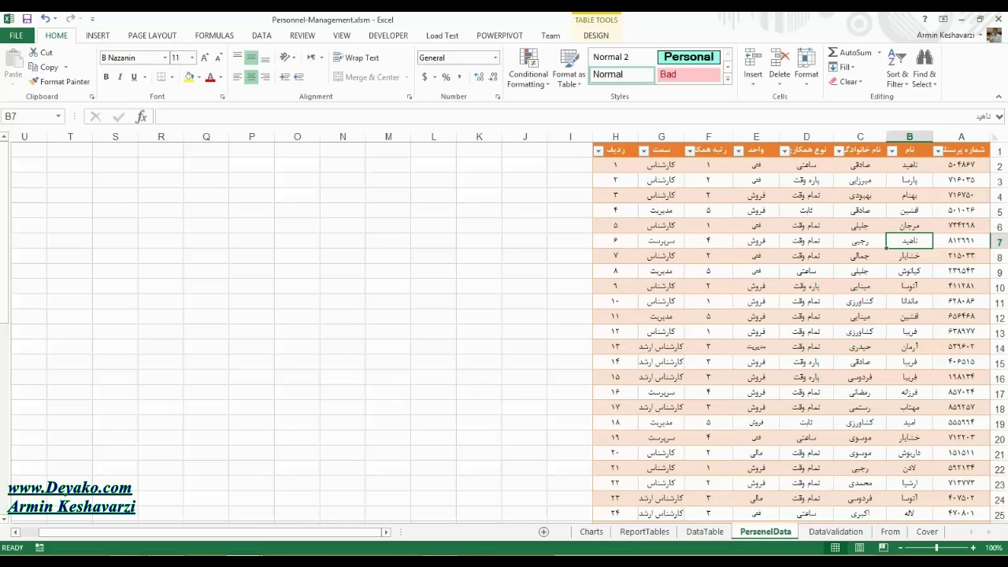
left_click(212, 504)
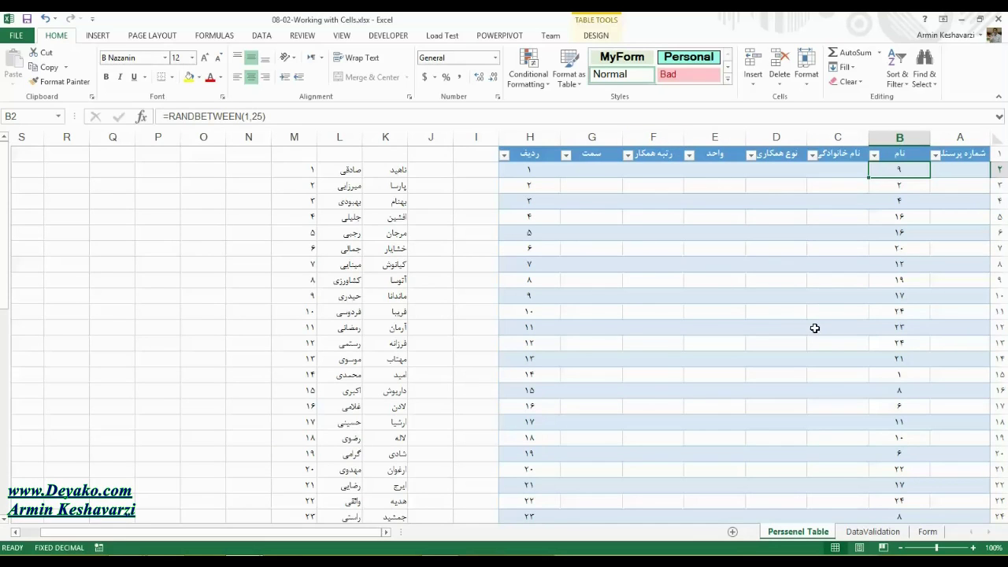
left_click(928, 532)
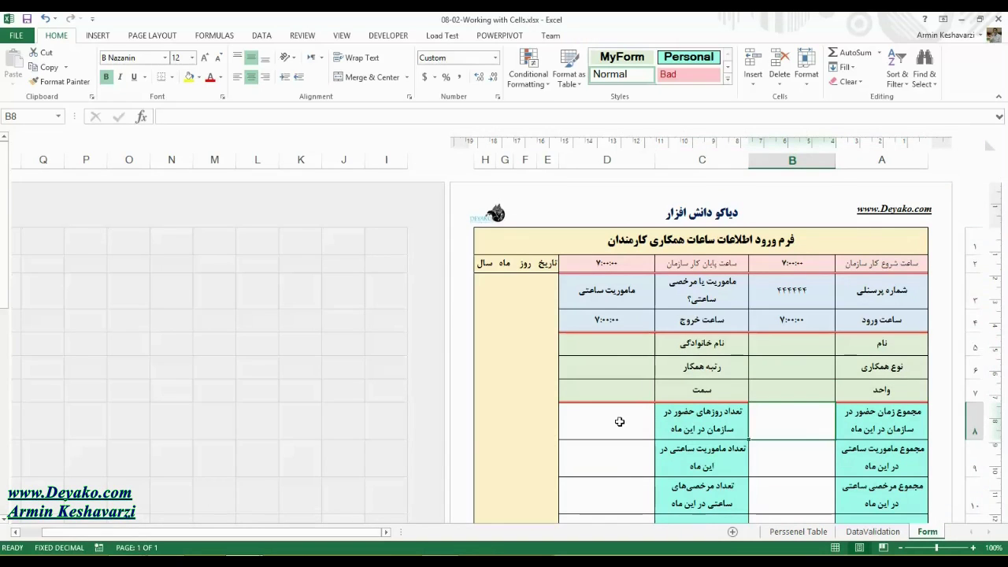
left_click(606, 457)
left_click(794, 445)
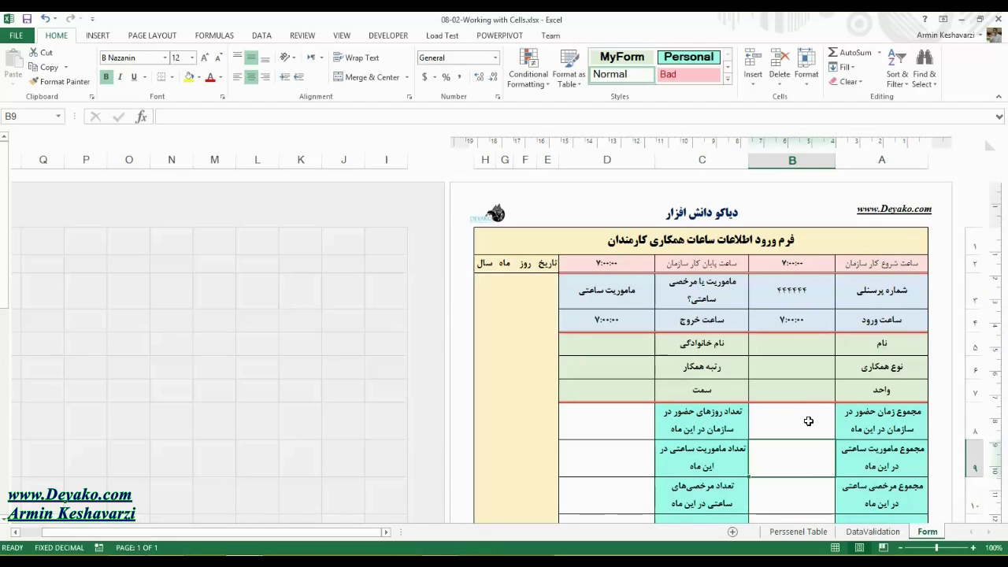
left_click(808, 421)
left_click(643, 423)
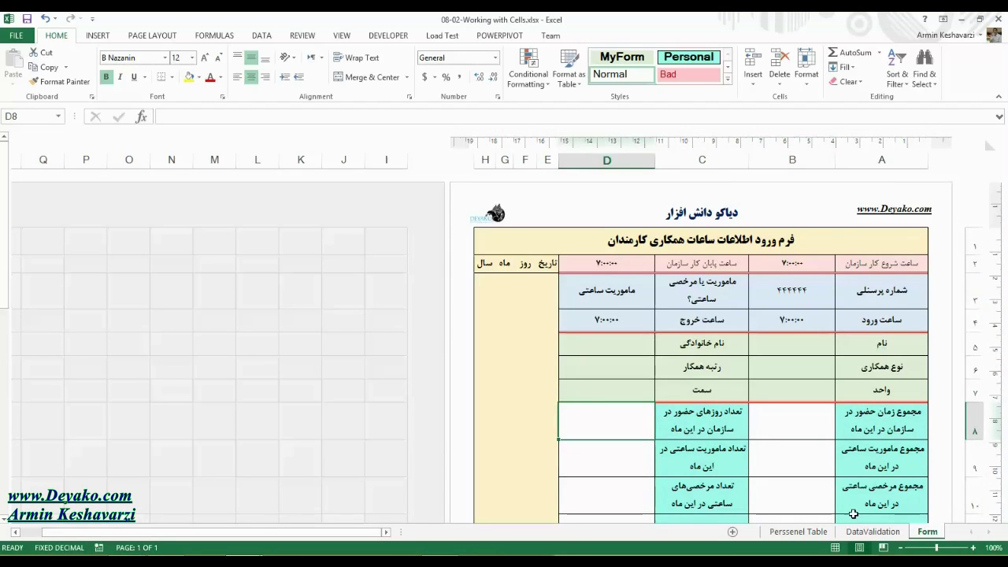
left_click(871, 532)
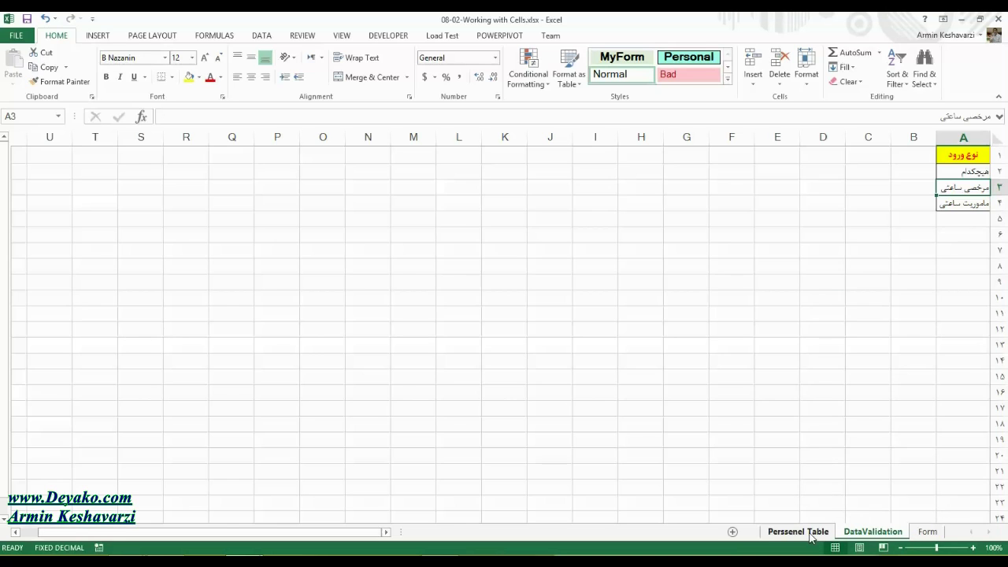
left_click(811, 534)
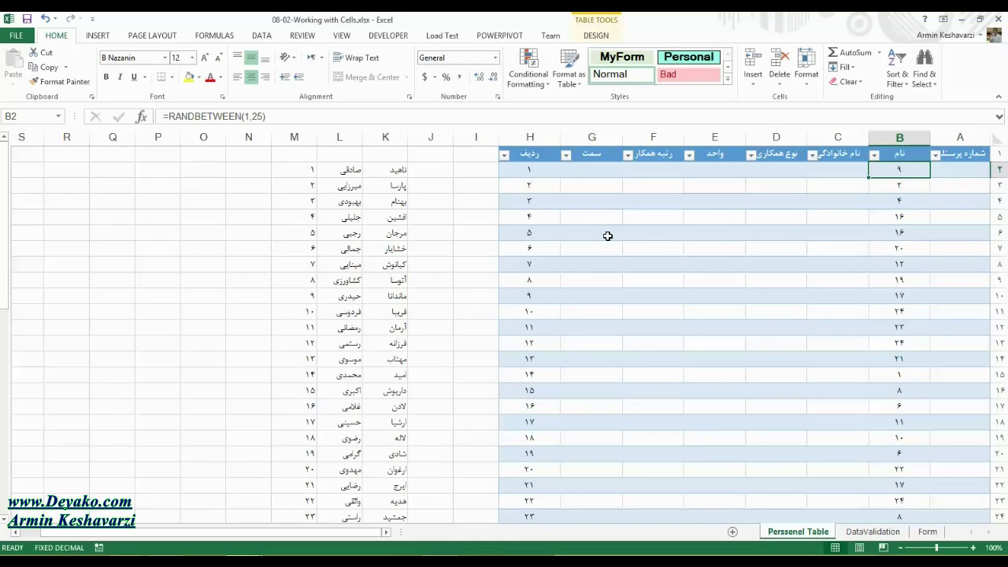
Step: Browse the Formulas function categories (More Functions, Date & Time, Text, Logical) without inserting anything
left_click(224, 35)
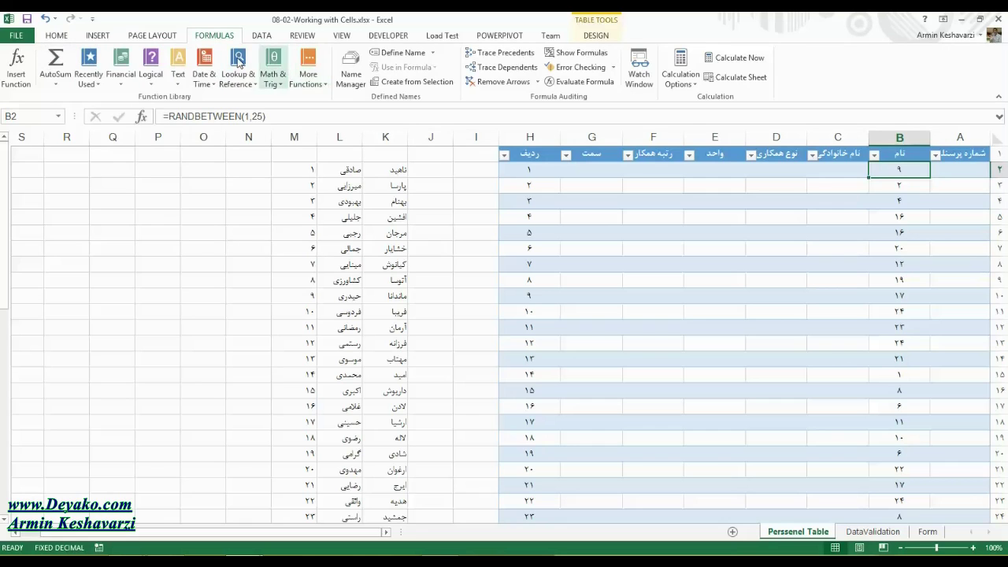
left_click(320, 72)
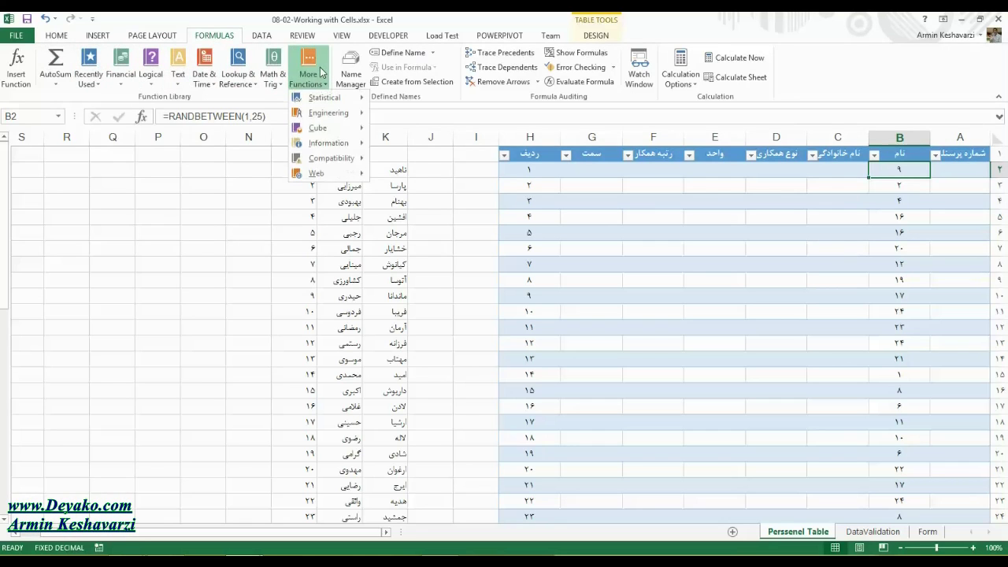
mouse_move(324, 97)
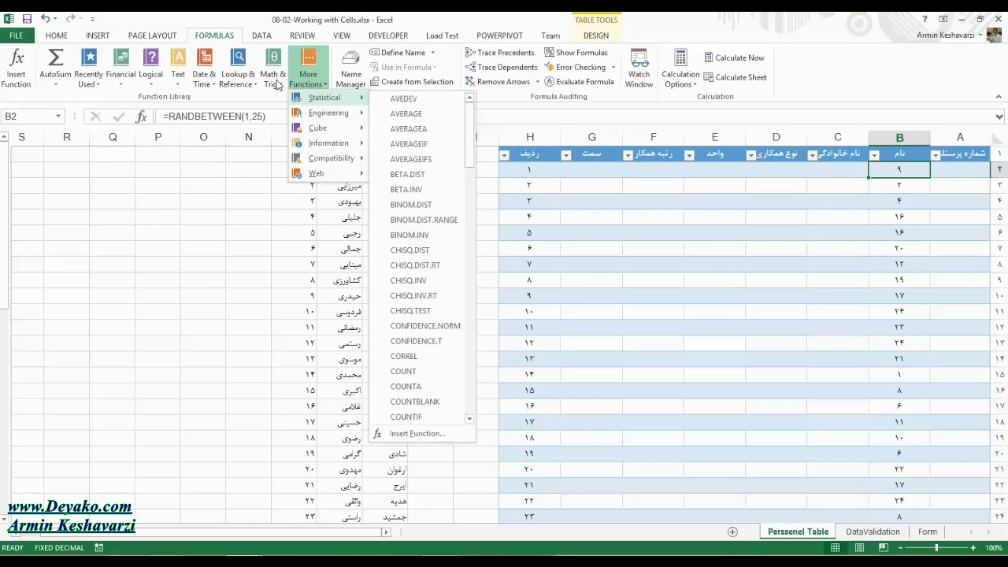
left_click(225, 79)
left_click(204, 77)
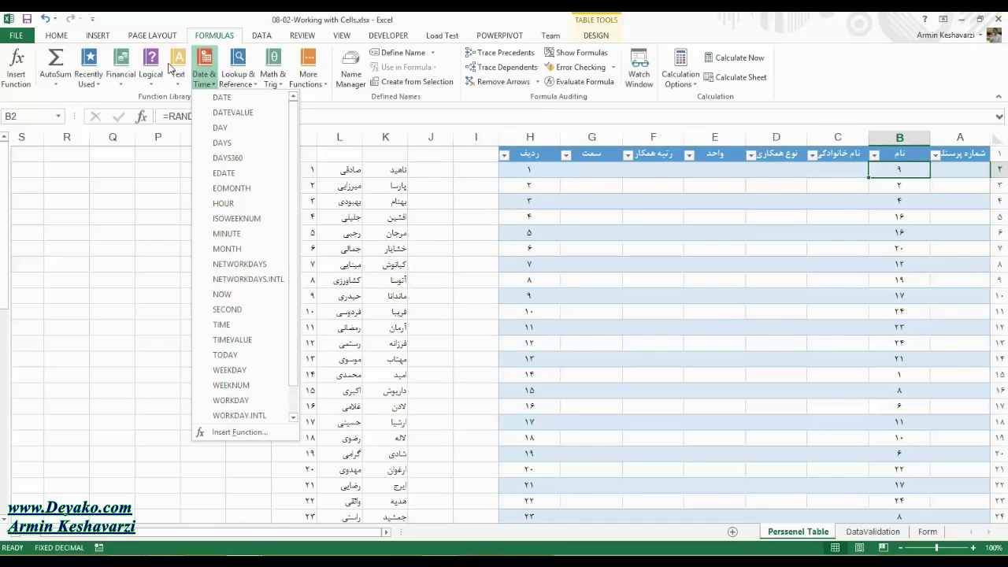
left_click(178, 75)
left_click(152, 69)
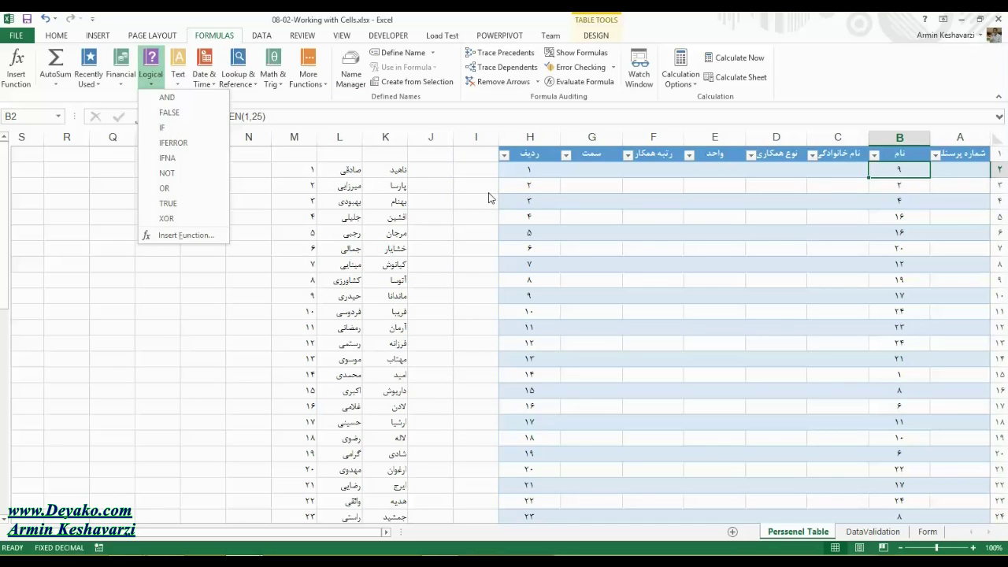
left_click(548, 184)
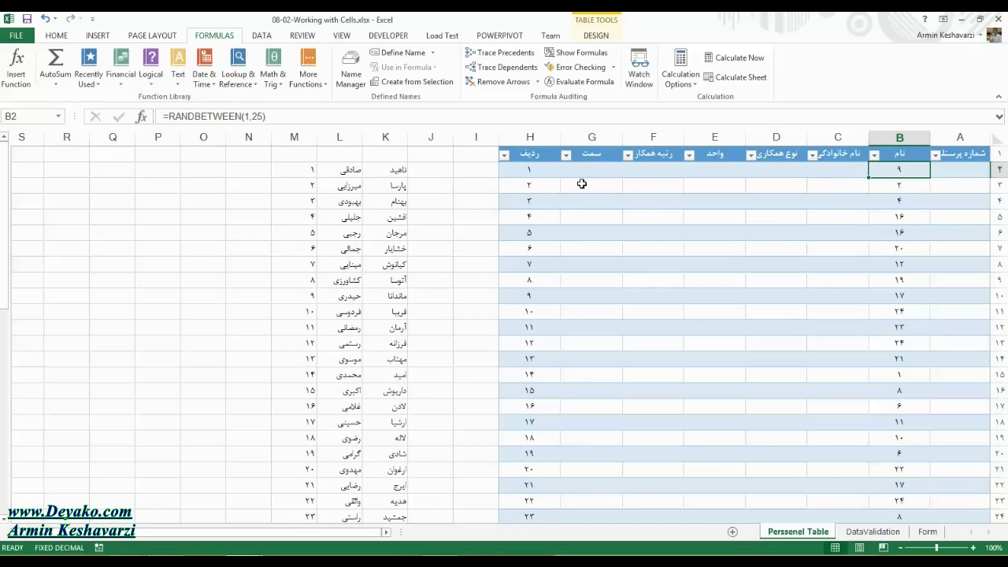
left_click(796, 186)
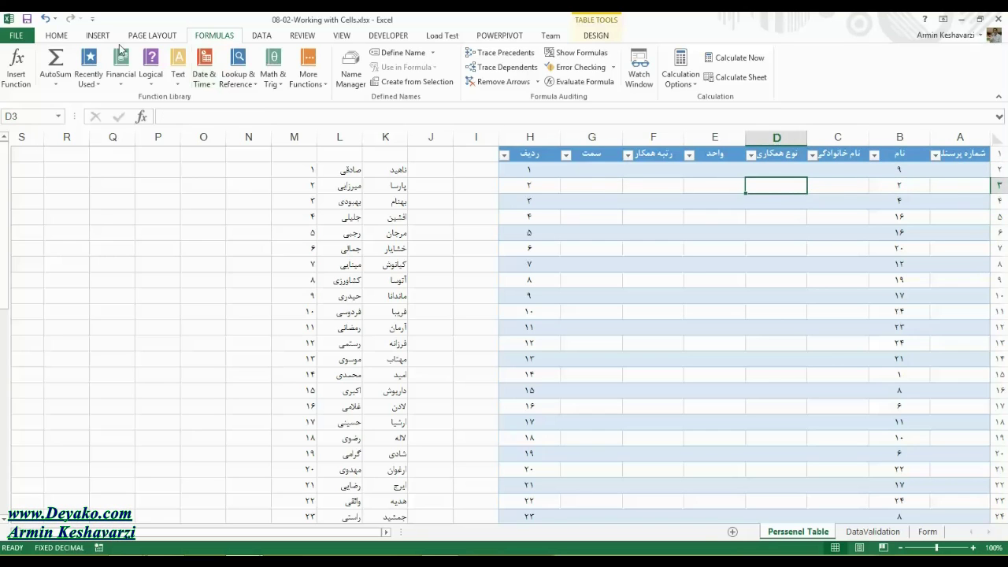
left_click(57, 37)
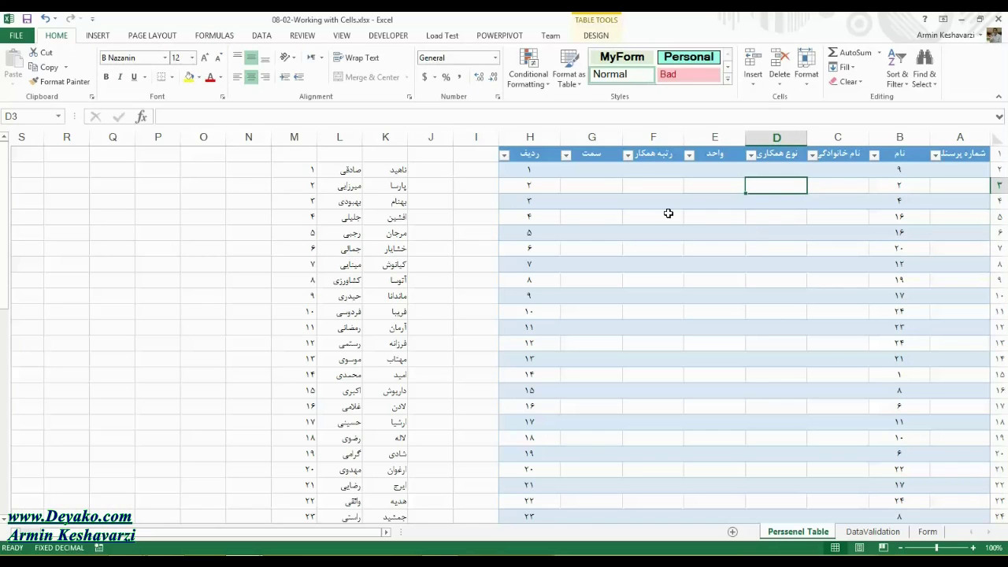
left_click(214, 36)
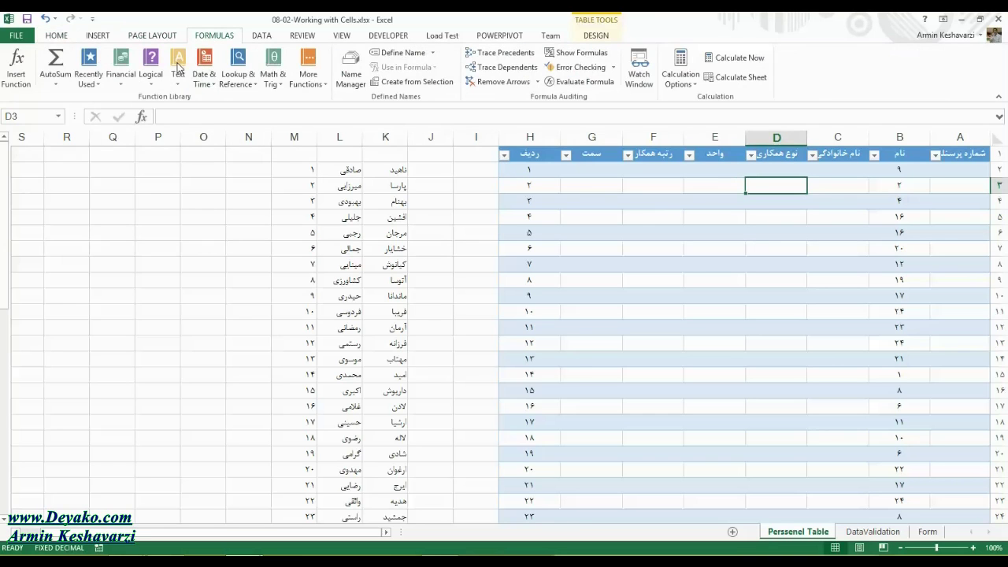
left_click(319, 73)
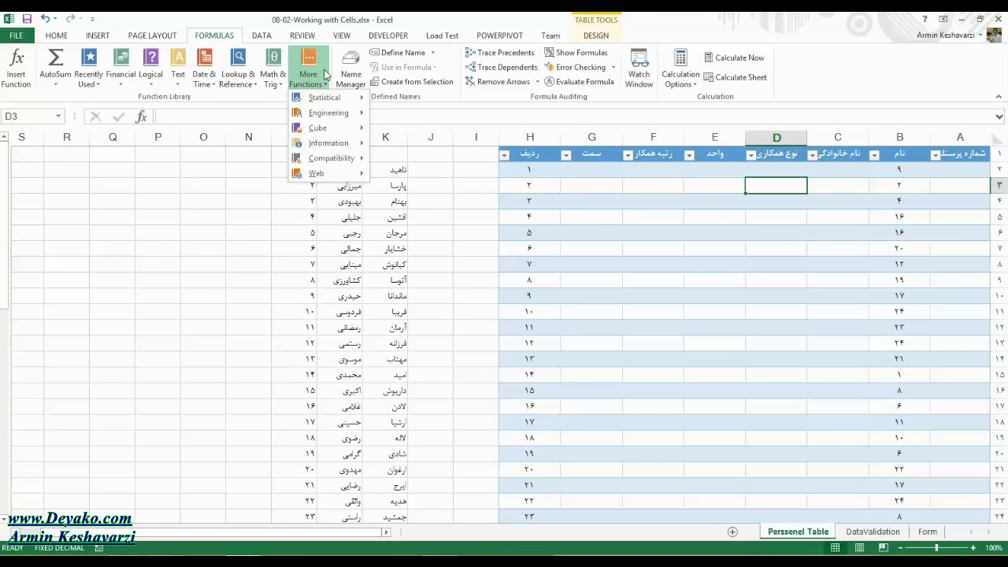
left_click(644, 225)
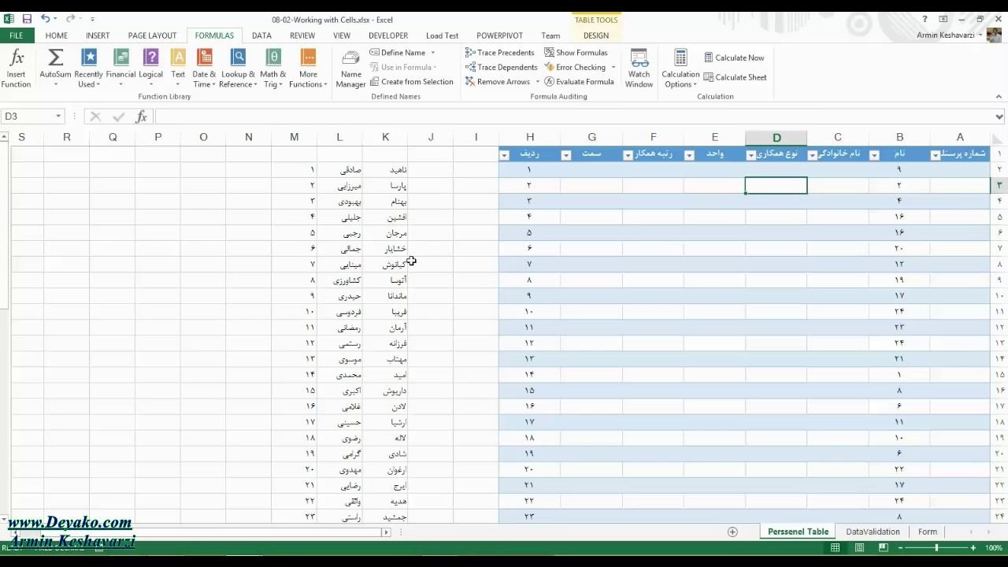
Step: Select the surname list in L2:M21, then bring up Personnel-Management.xlsm's DataTable sheet
left_click_drag(304, 169, 347, 470)
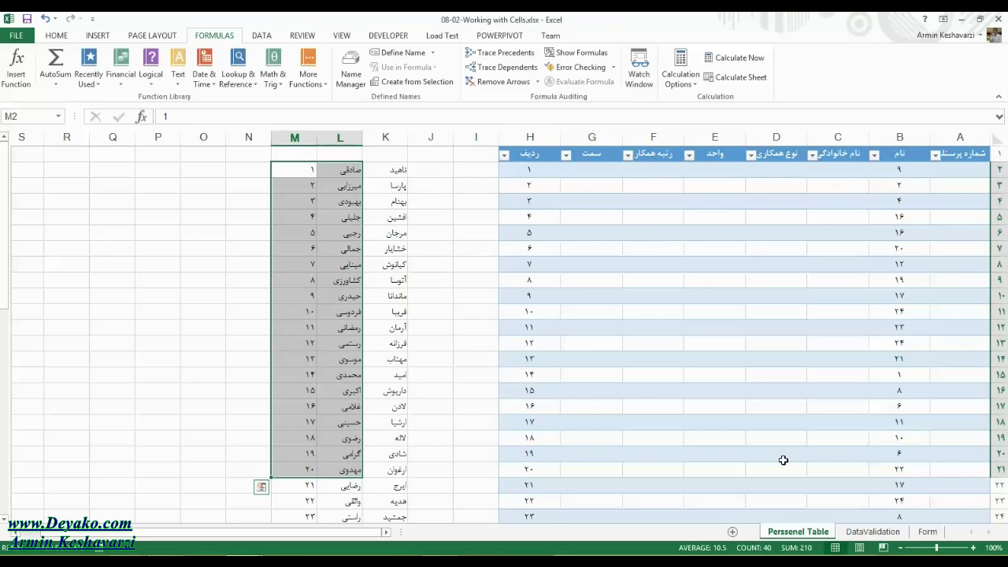
left_click(260, 560)
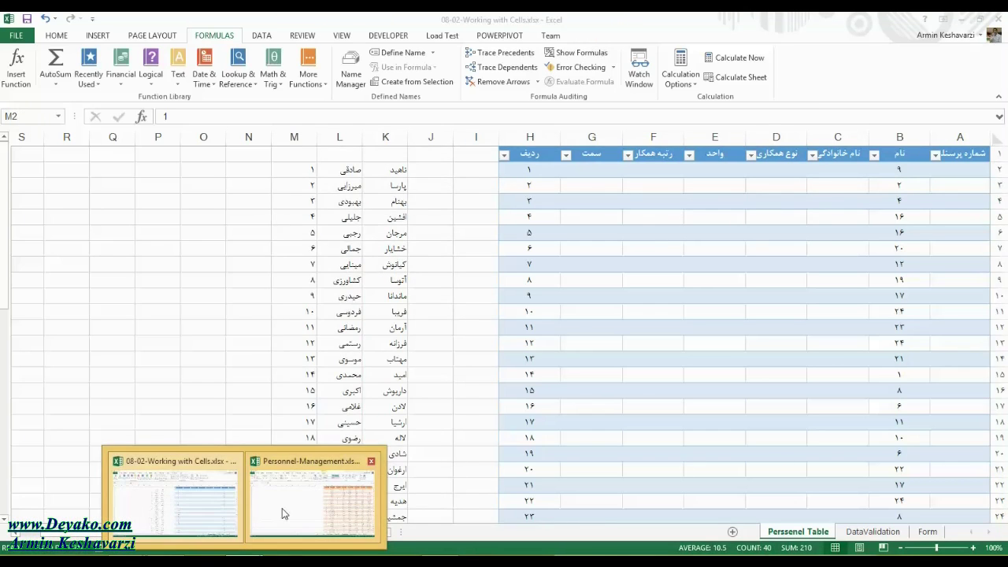
left_click(282, 508)
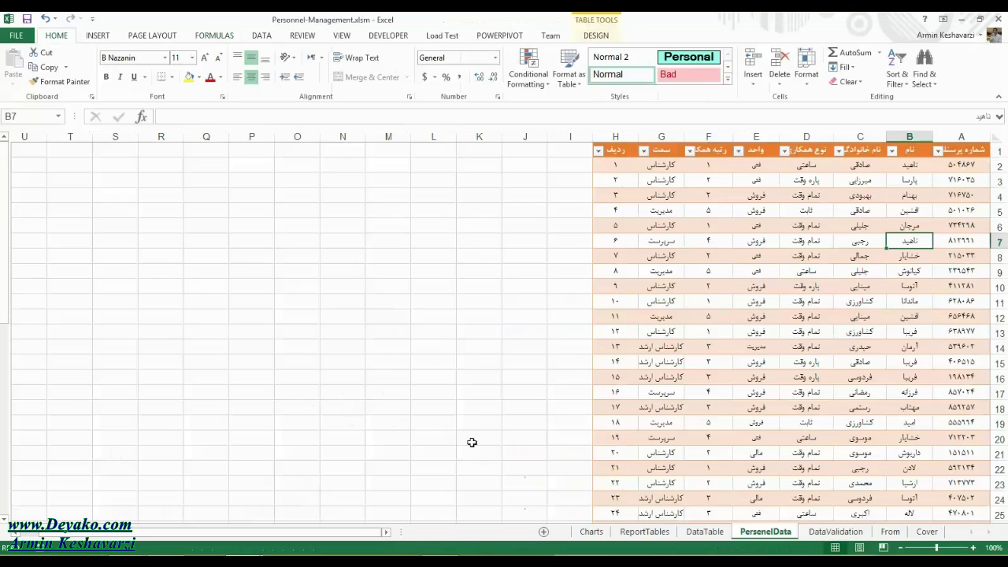
left_click(969, 147)
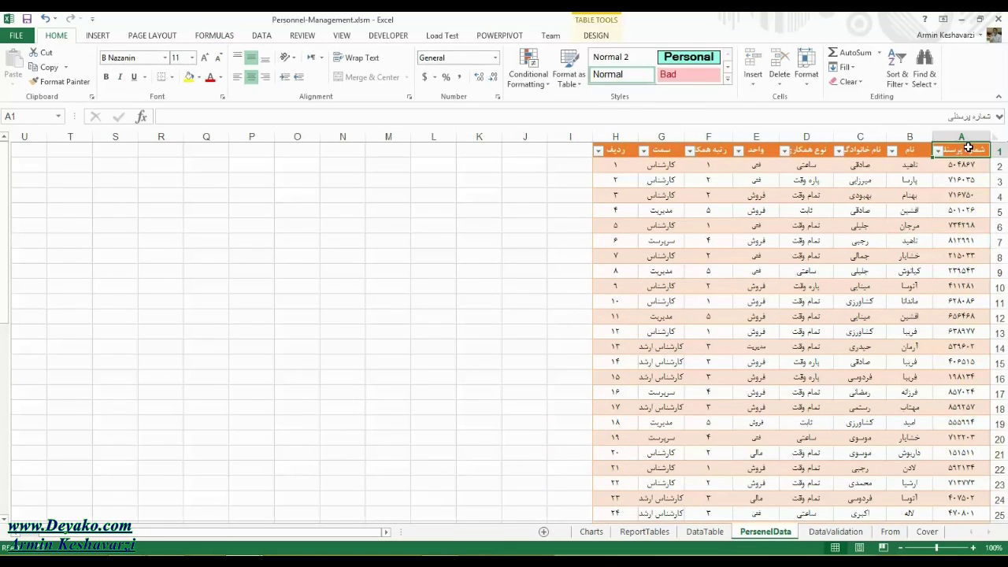
left_click(904, 163)
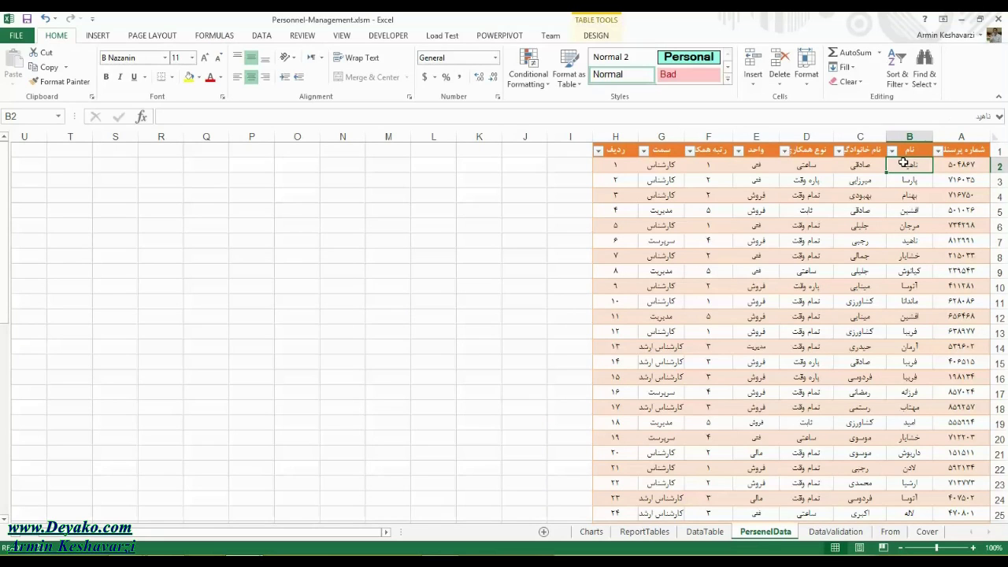
left_click(703, 531)
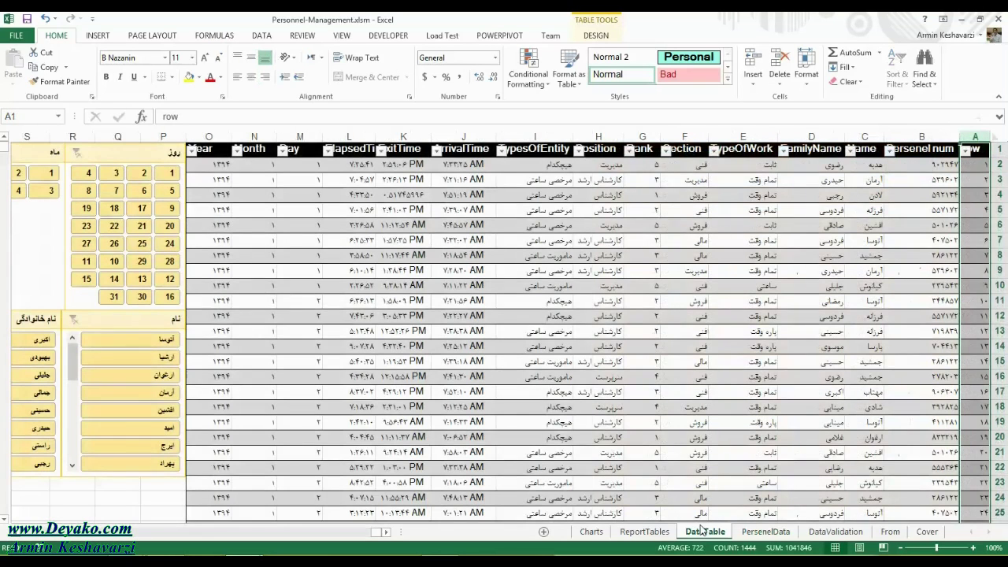
left_click(888, 531)
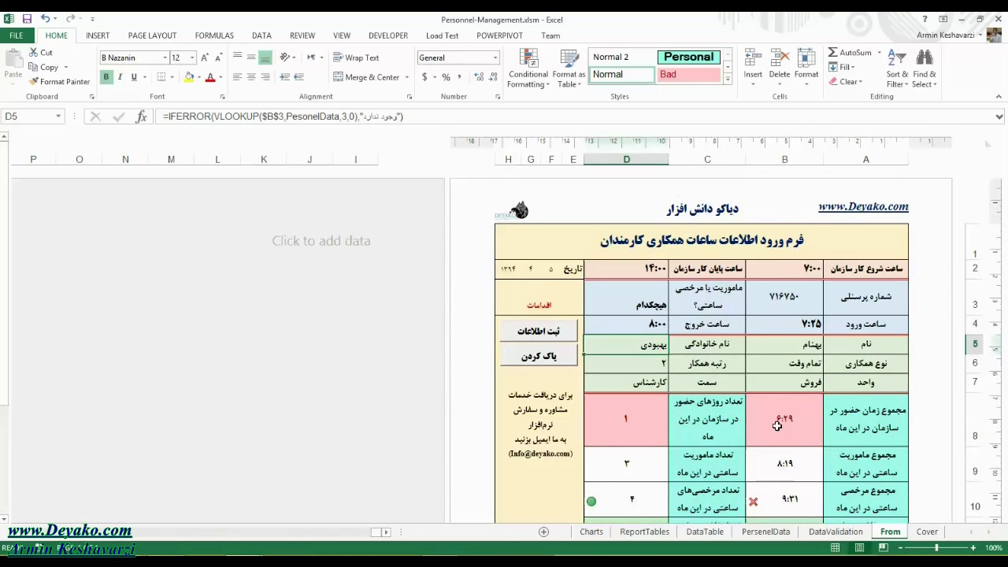
left_click(777, 425)
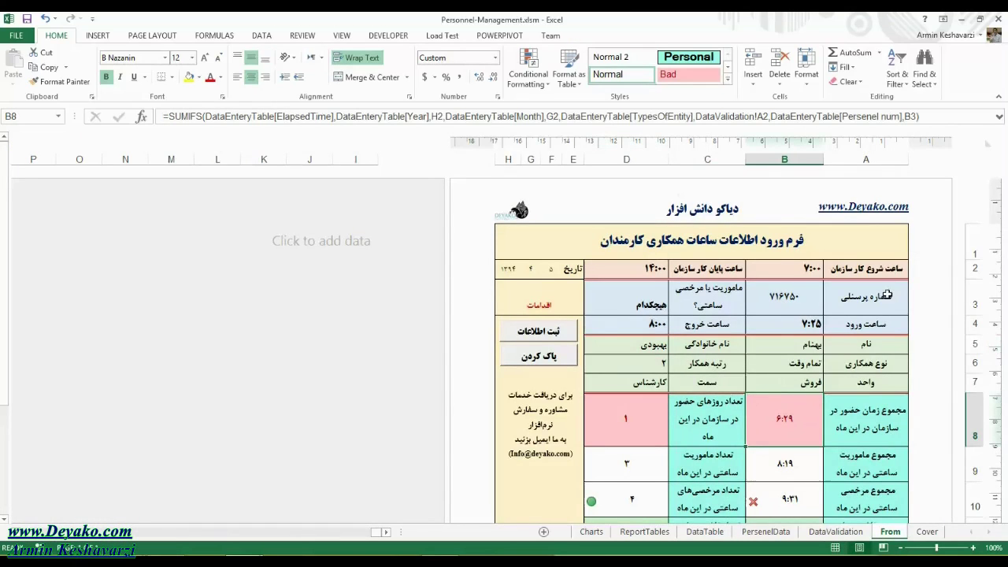
left_click(441, 117)
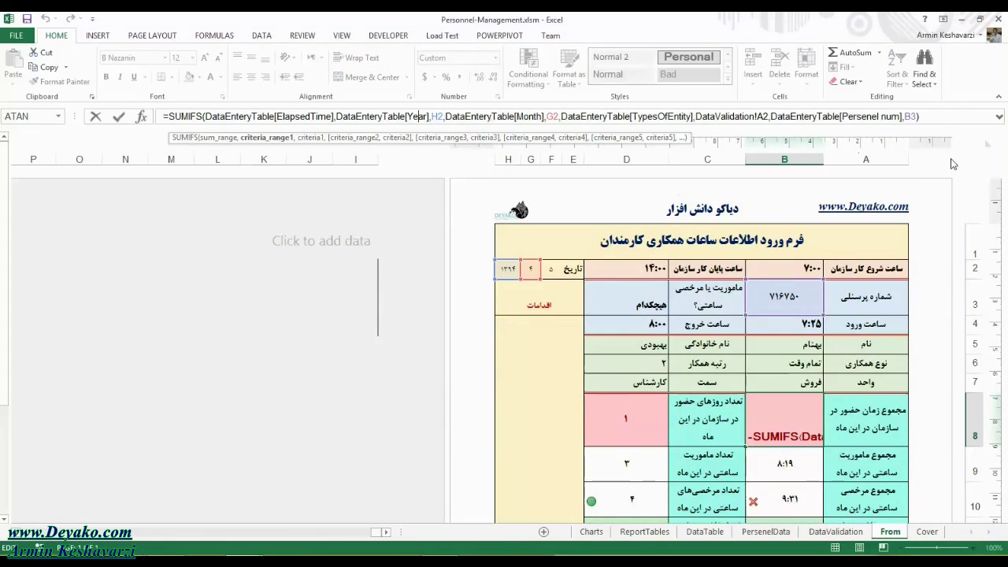
left_click(1000, 115)
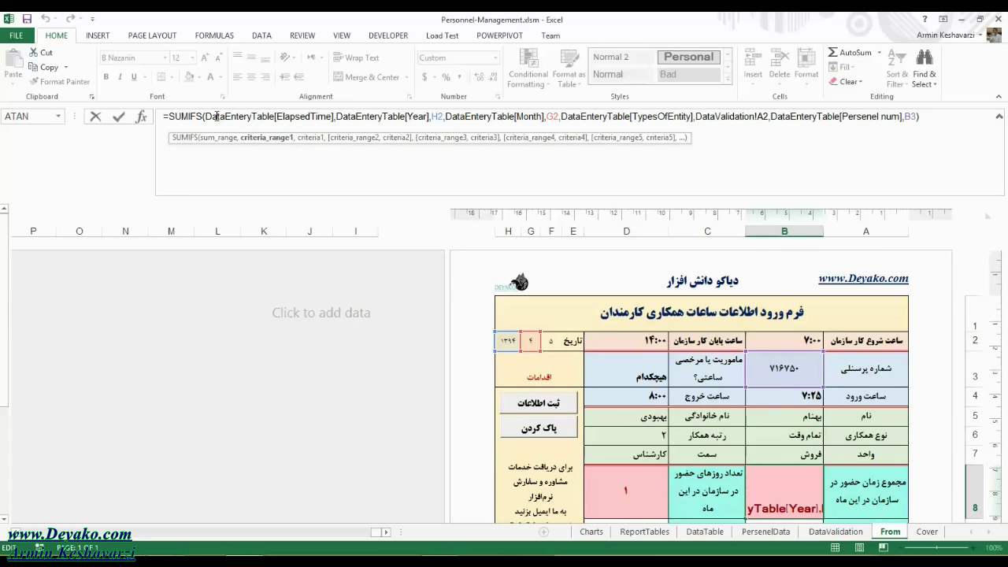
left_click_drag(204, 118, 336, 117)
key("Escape")
left_click(713, 534)
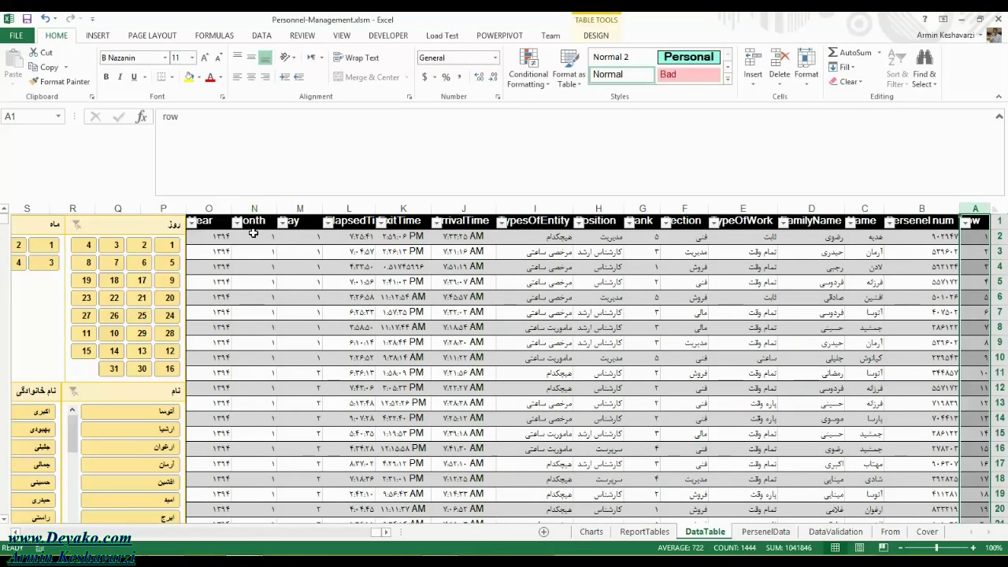
Step: Check the ElapsedTime header in L1 and the times in L2–L4, then return to the From sheet
left_click(354, 223)
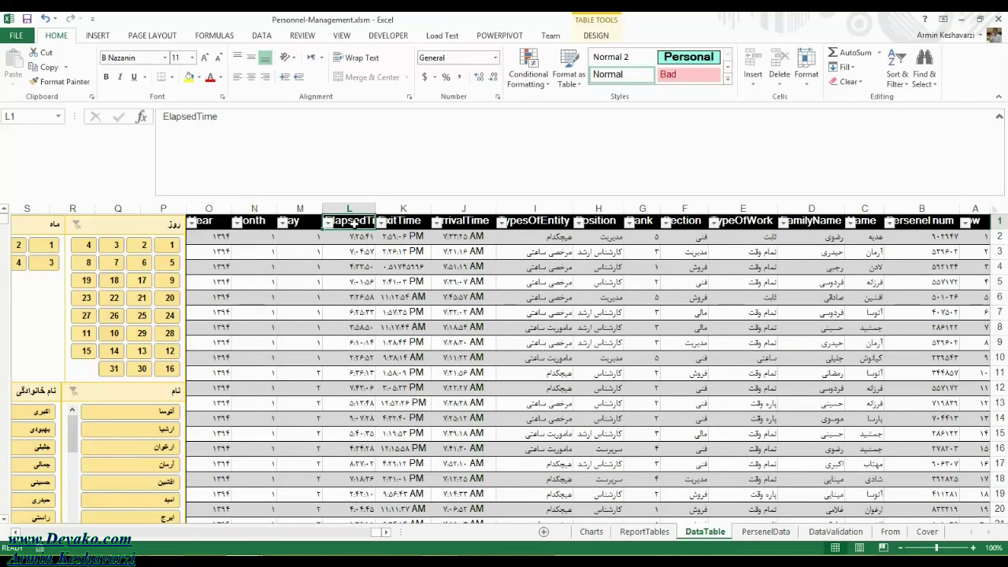
double_click(203, 118)
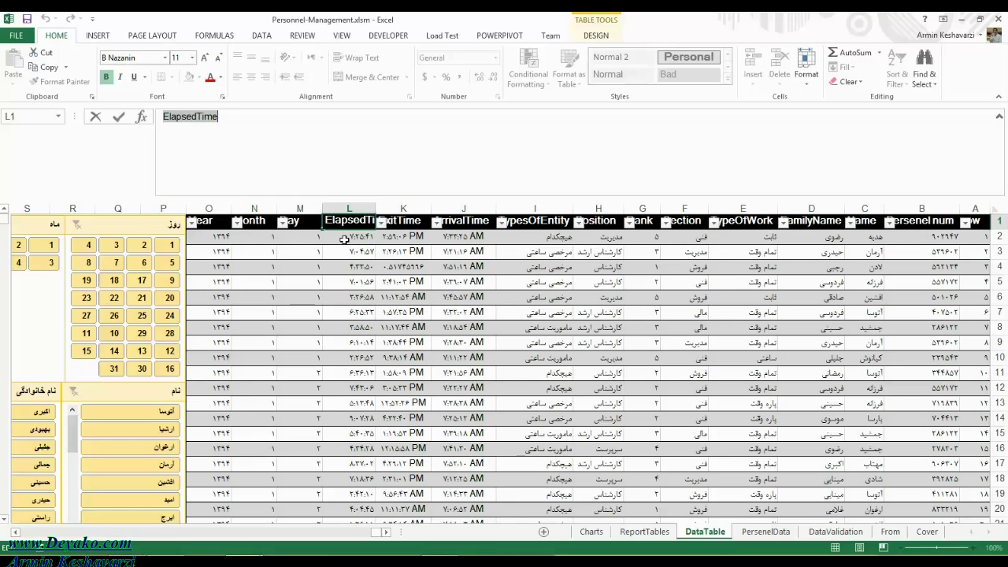
key("Escape")
left_click(356, 238)
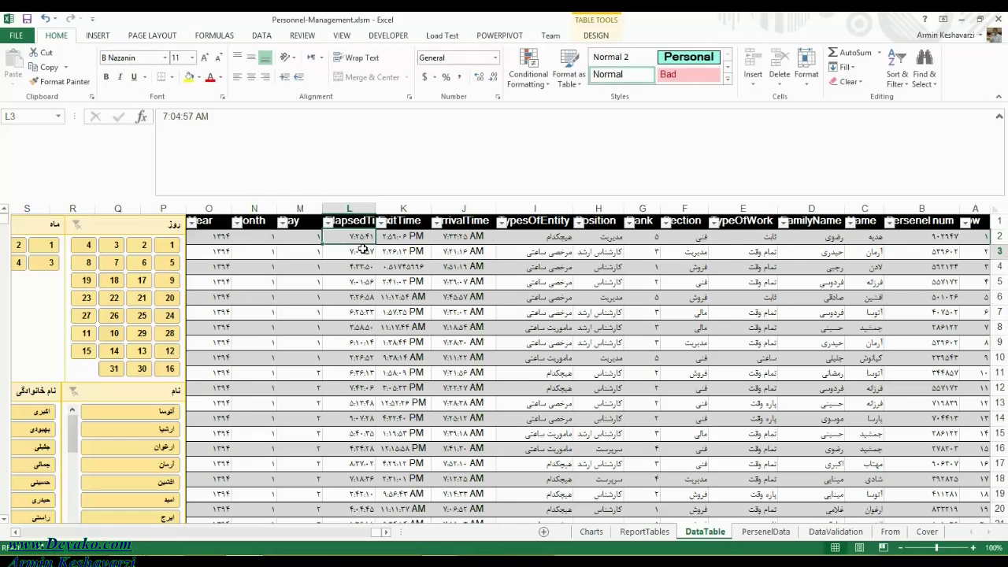
left_click(356, 255)
left_click(356, 271)
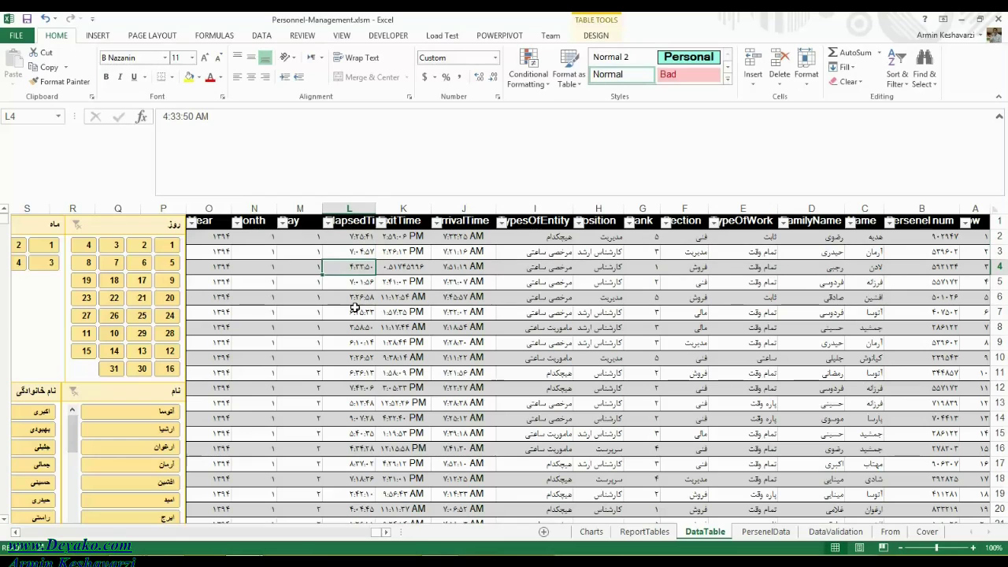
left_click(347, 235)
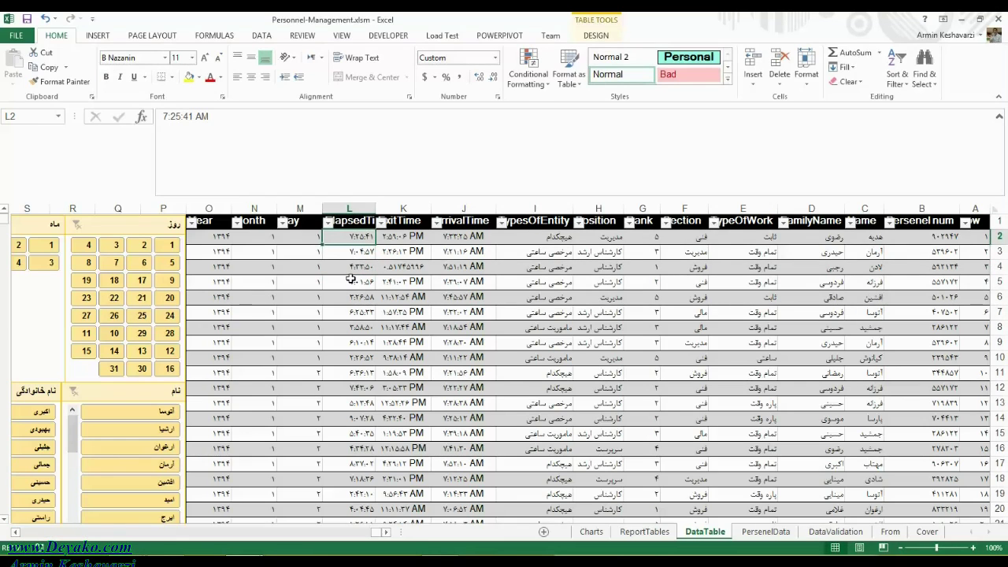
left_click(890, 532)
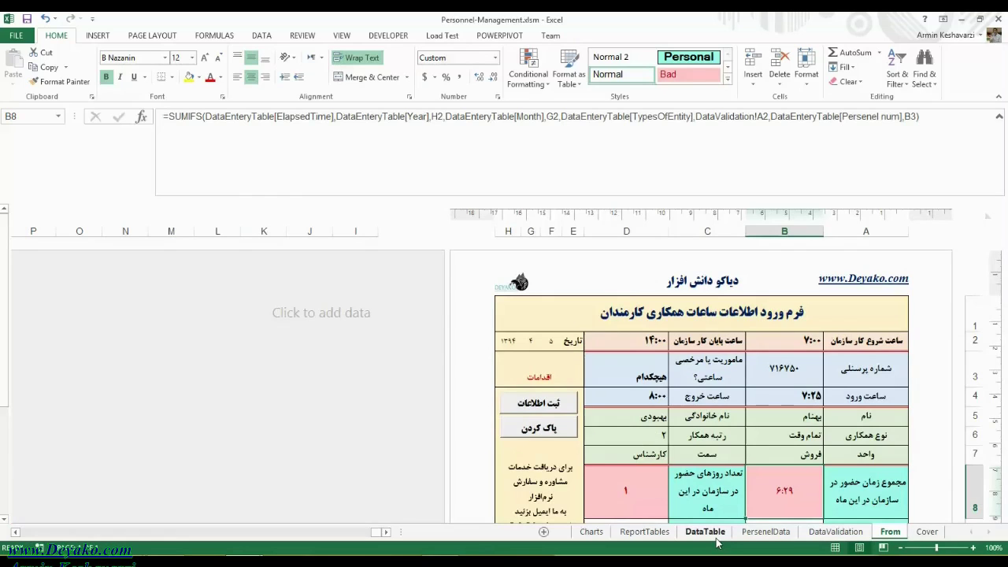
Step: Re-enter B8's SUMIFS formula so the attendance total updates to 7:04 over 2 days
left_click(323, 126)
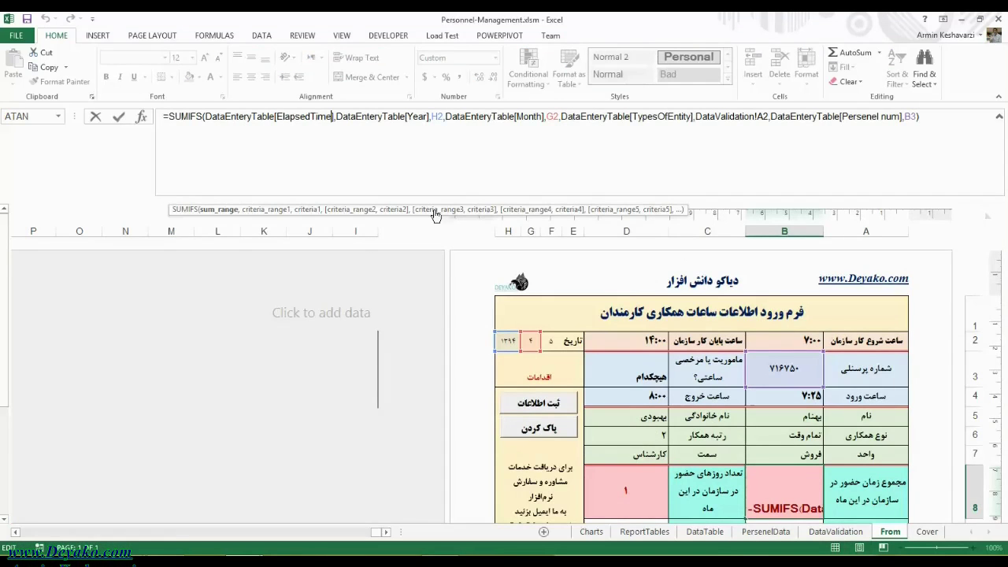
key("Escape")
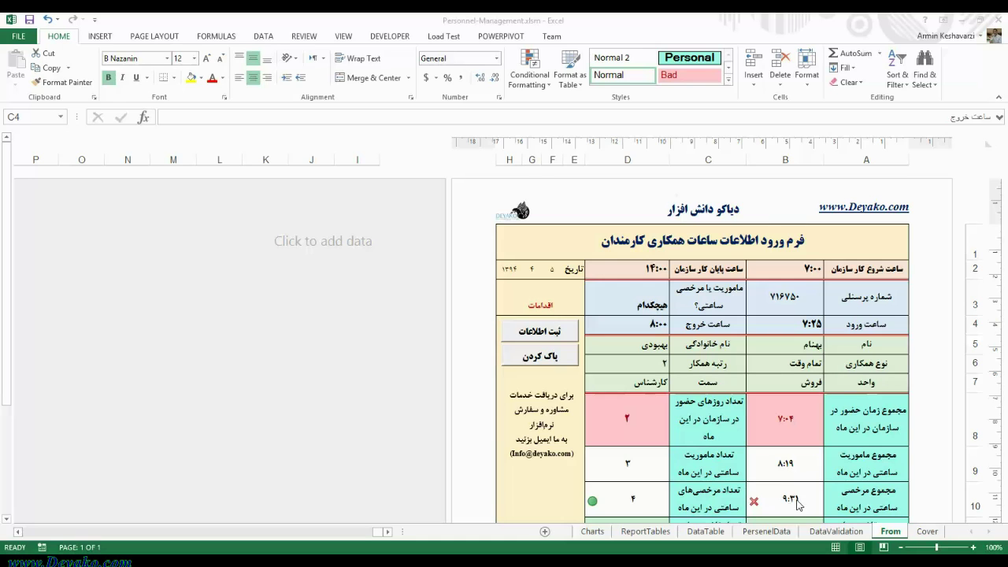
Step: Inspect DataTable records such as D2, H3, J8 and E9, then move to the personnel data sheet
left_click(732, 532)
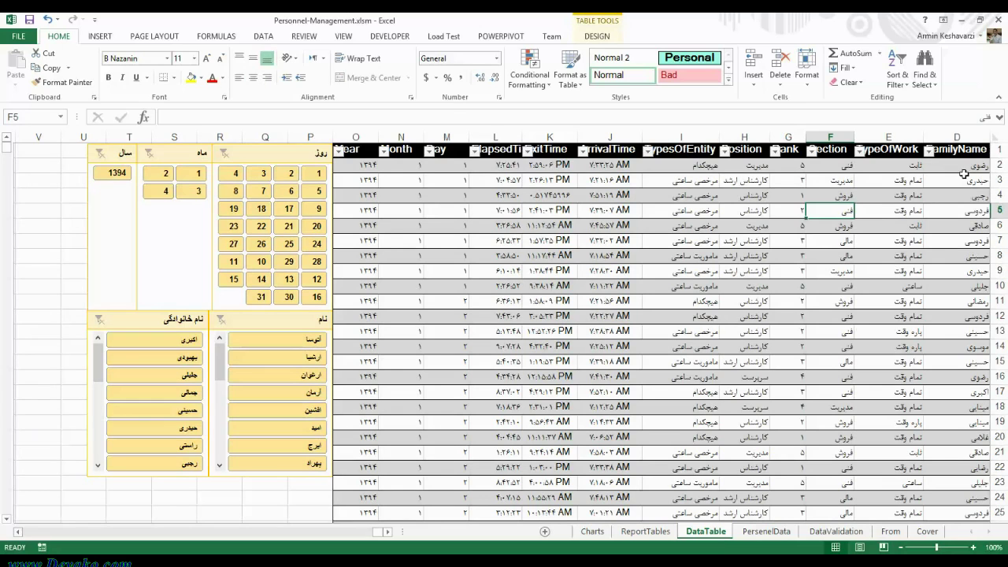
left_click(966, 167)
left_click_drag(359, 149, 997, 376)
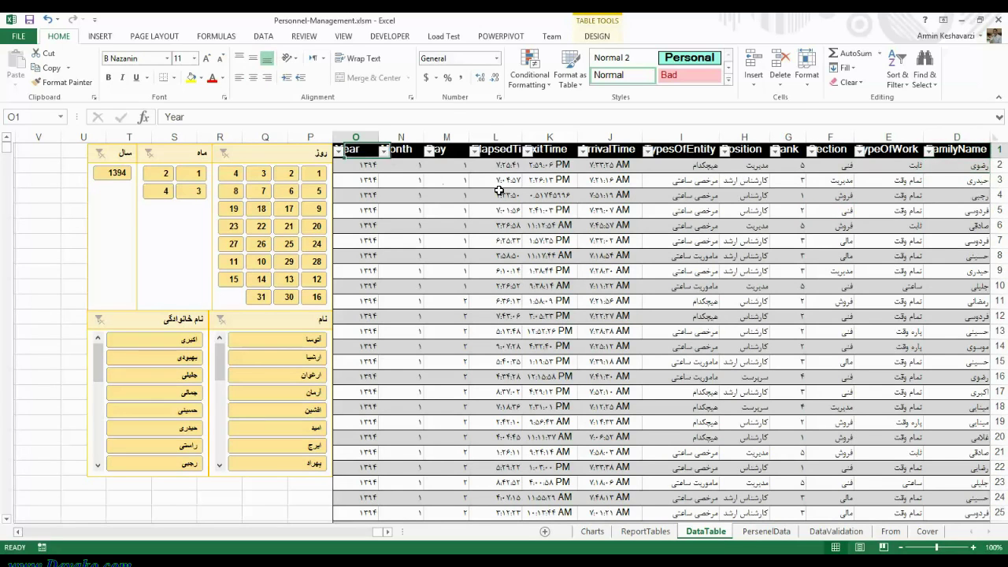
left_click(600, 180)
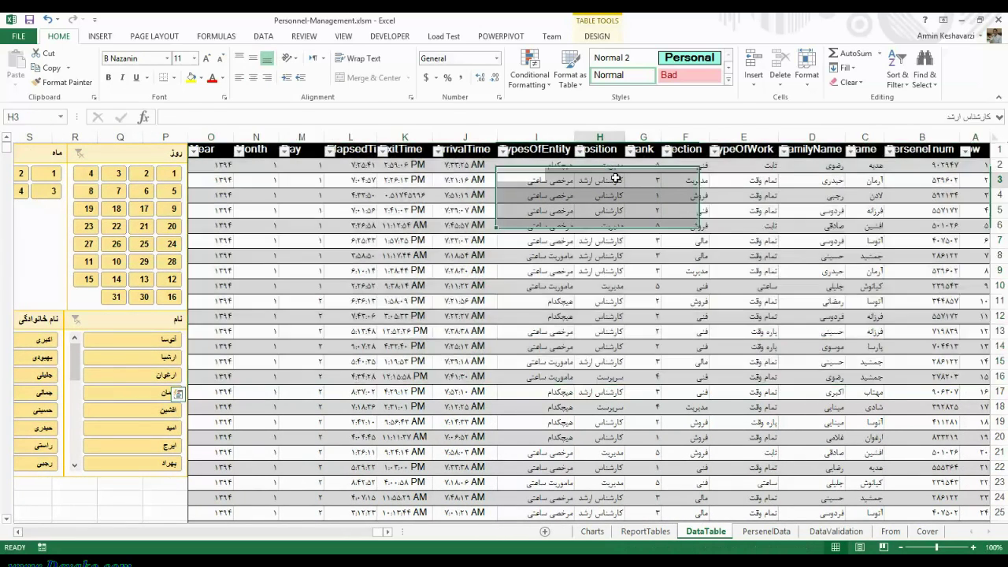
left_click(597, 36)
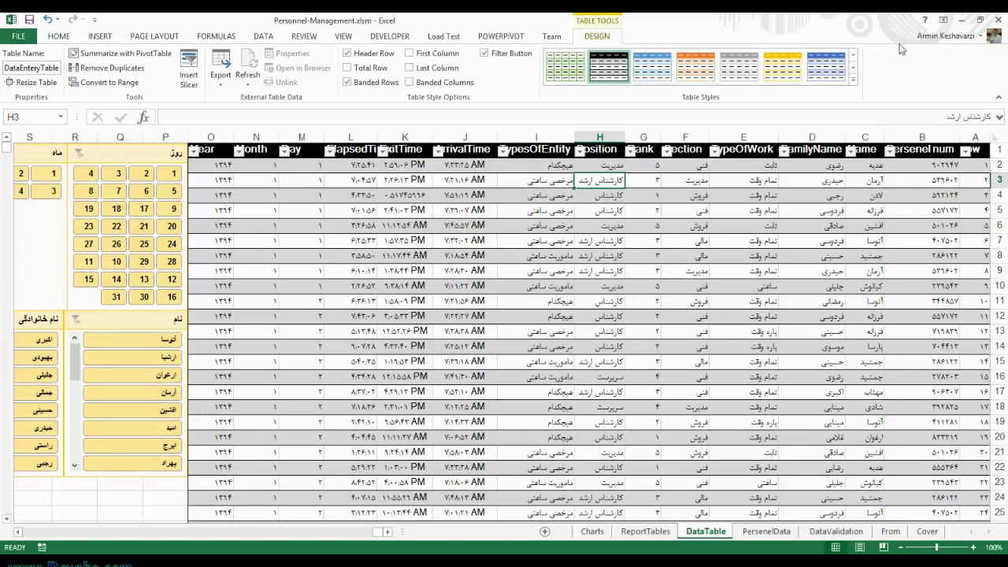
left_click(484, 254)
left_click(766, 265)
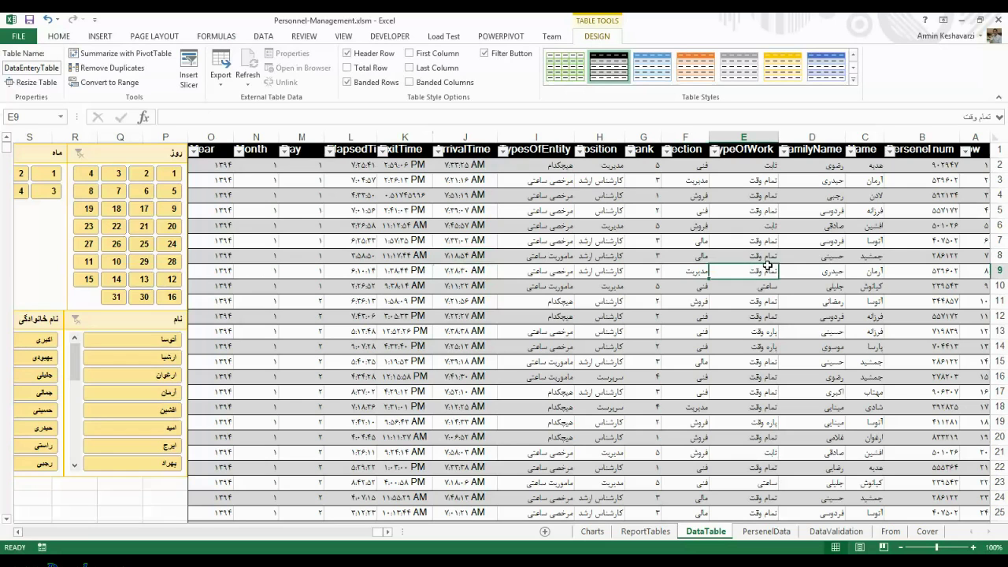
left_click(765, 532)
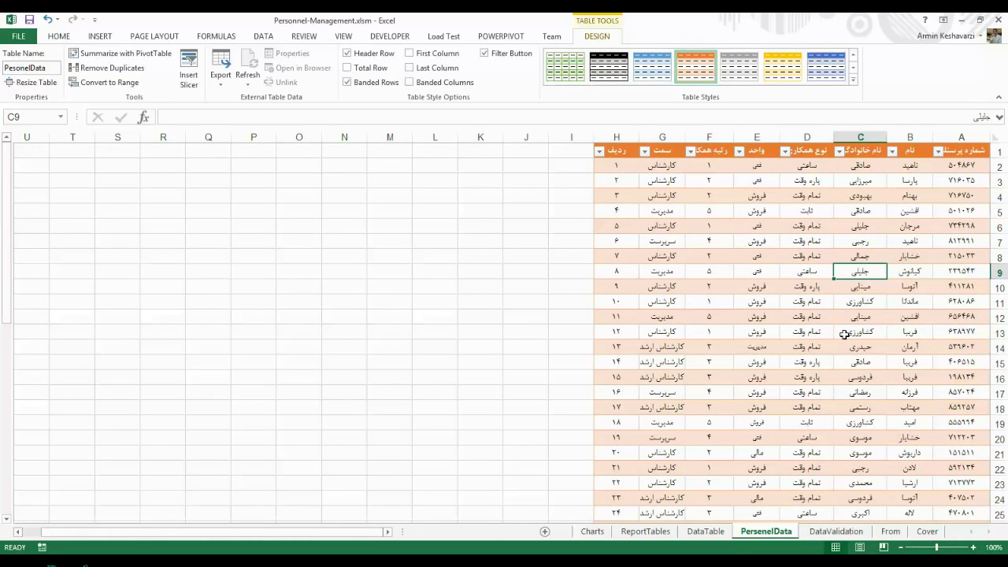